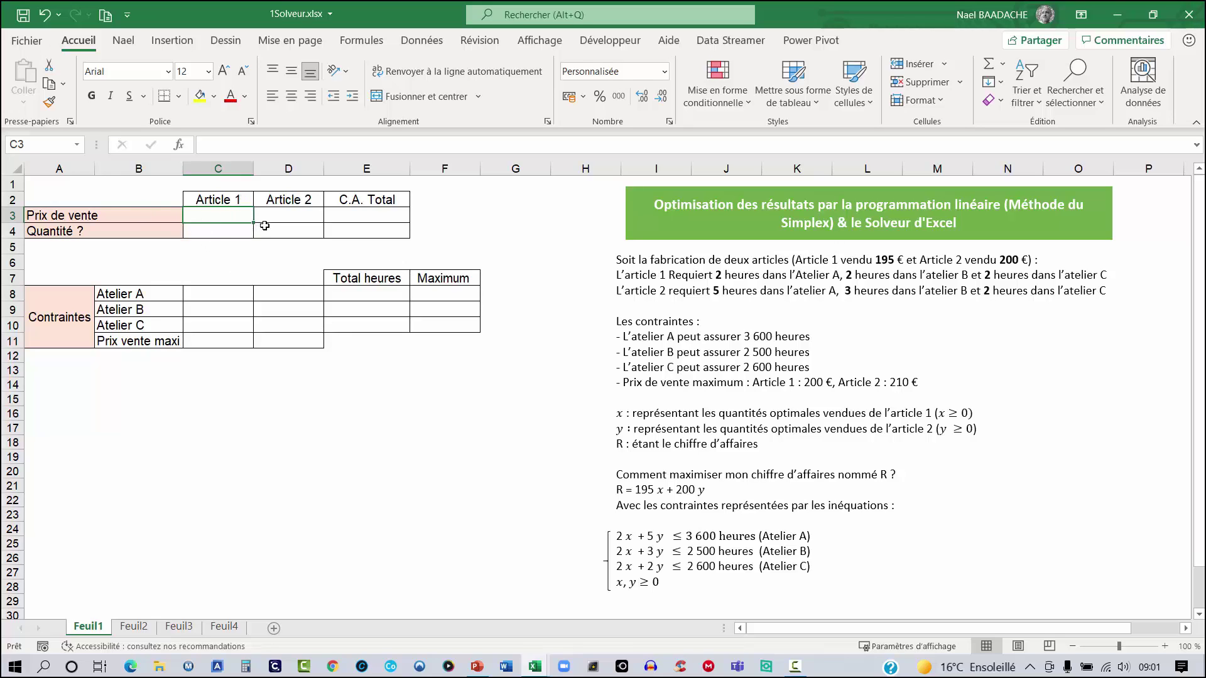
- Enter the selling prices in the Prix de vente row: 195 for Article 1 and 200 for Article 2
{"action": "type", "text": "195"}
{"action": "key", "text": "Tab"}
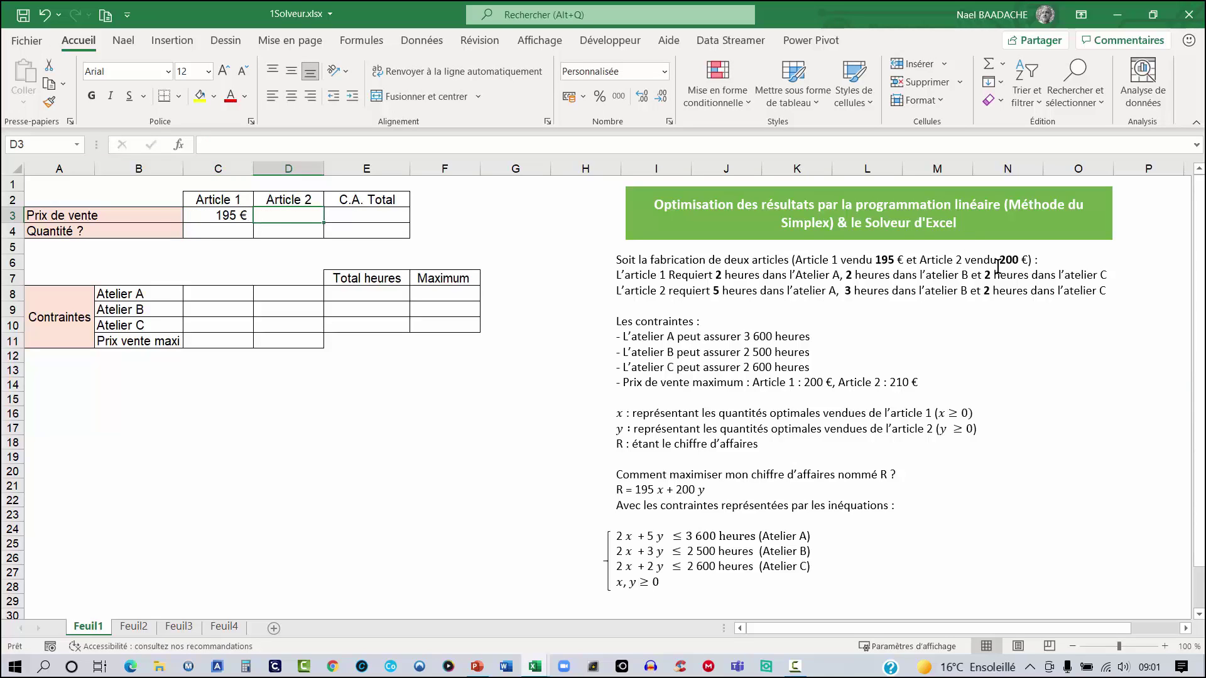
{"action": "type", "text": "200"}
{"action": "key", "text": "Return"}
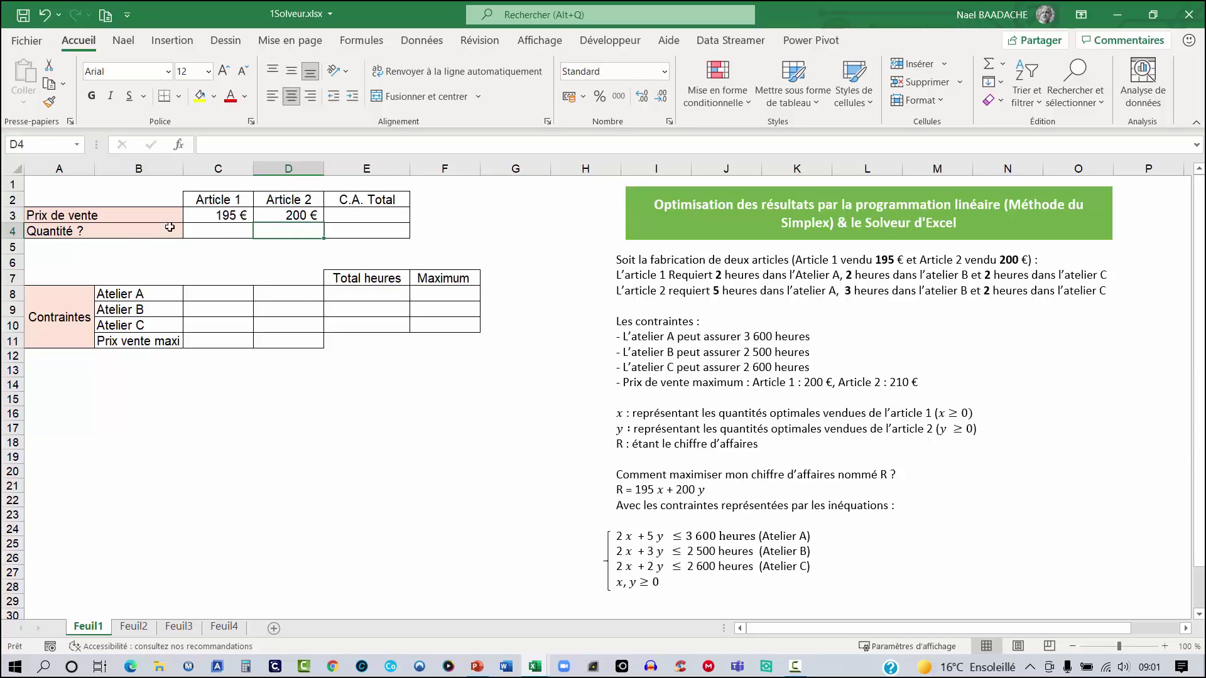
- Calculate the total revenue in E4 under C.A. Total with the formula =C3*C4+D3*D4
{"action": "left_click_drag", "start_coordinate": [210, 231], "coordinate": [301, 238]}
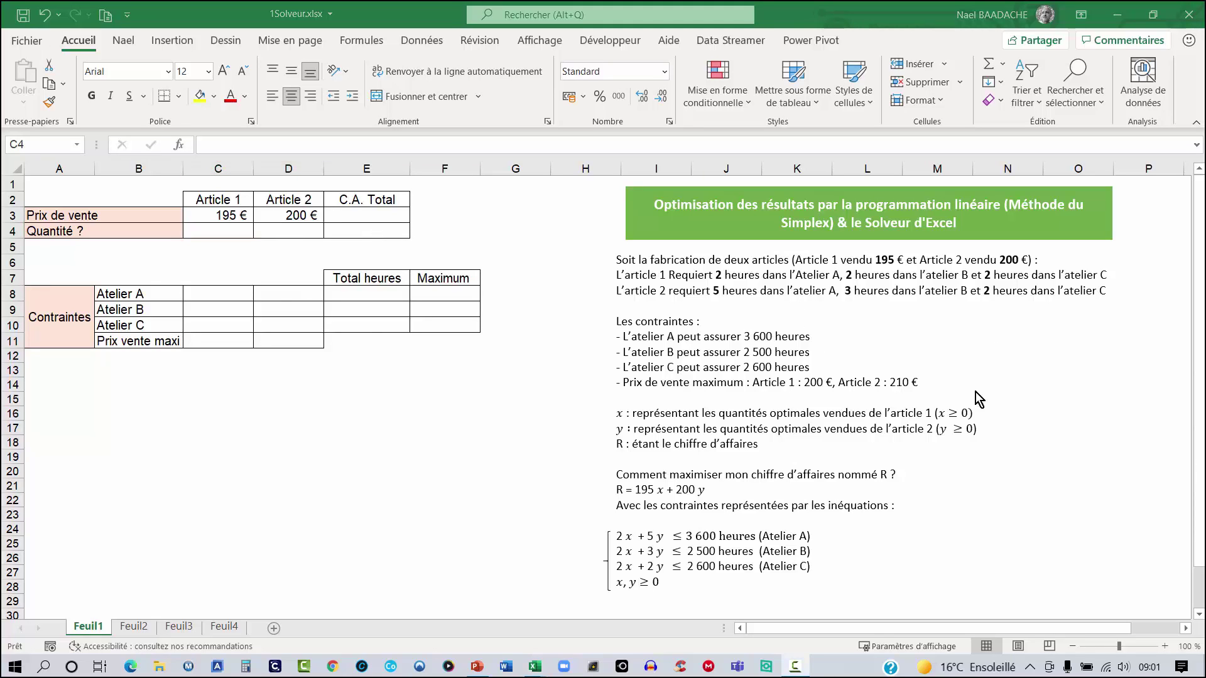
{"action": "left_click", "coordinate": [372, 231]}
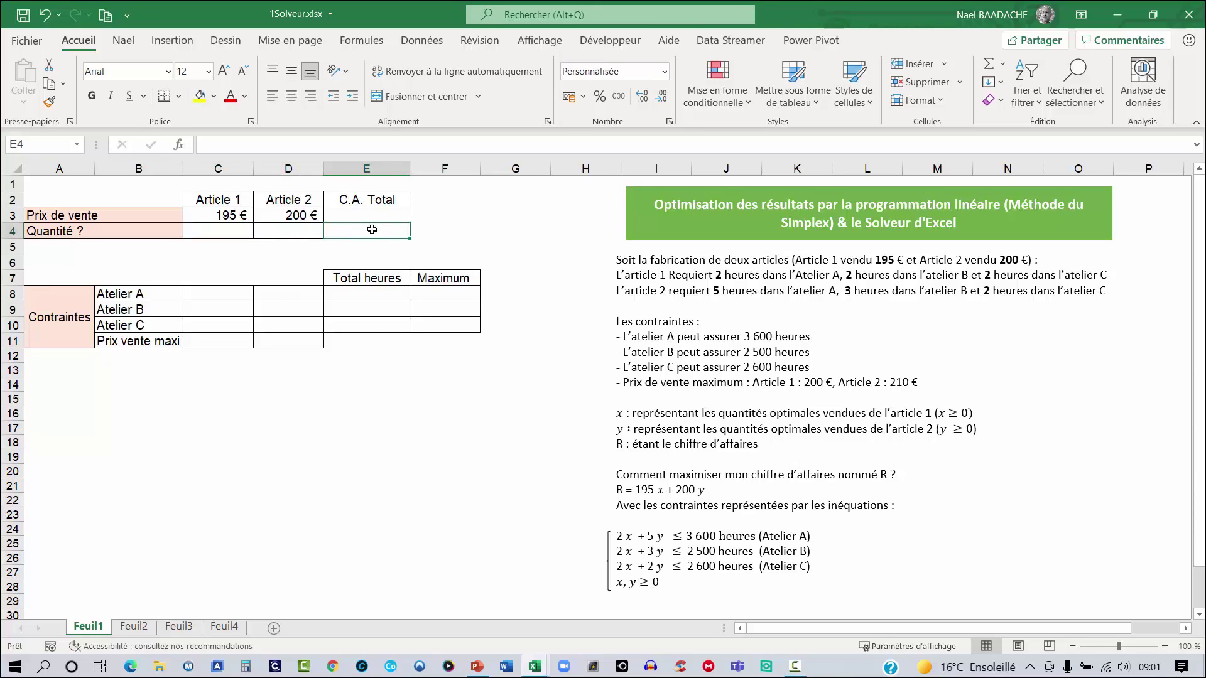
{"action": "type", "text": "="}
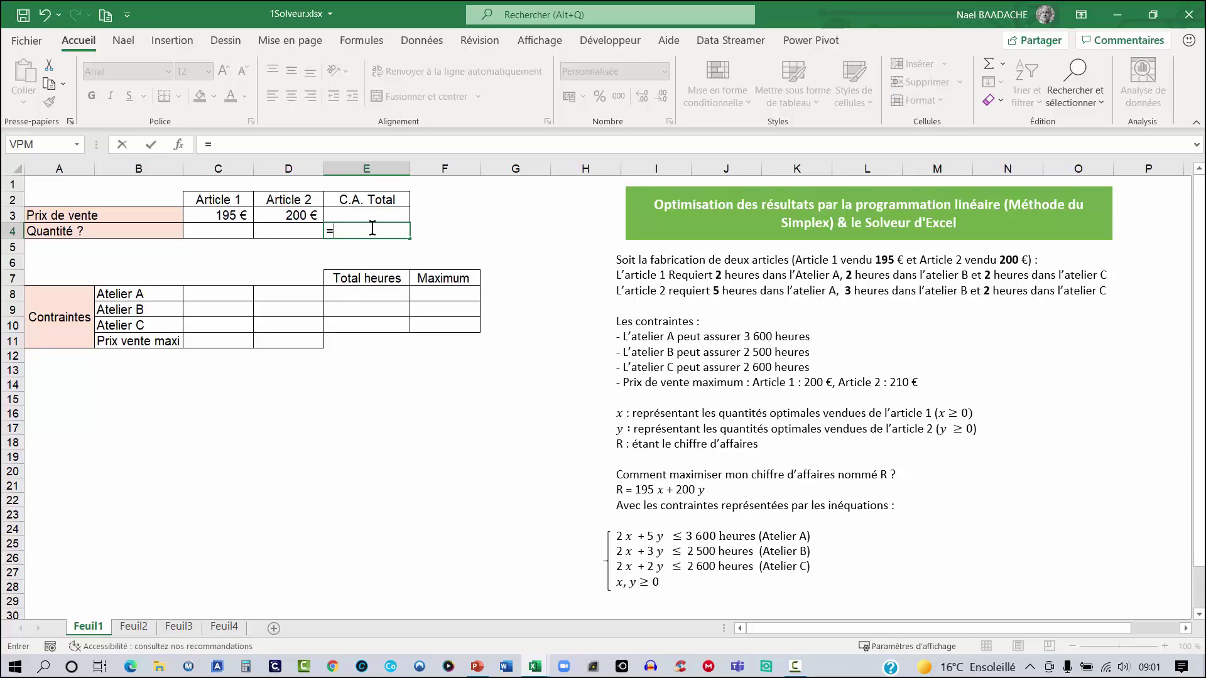
{"action": "left_click", "coordinate": [216, 217]}
{"action": "type", "text": "*"}
{"action": "left_click", "coordinate": [221, 231]}
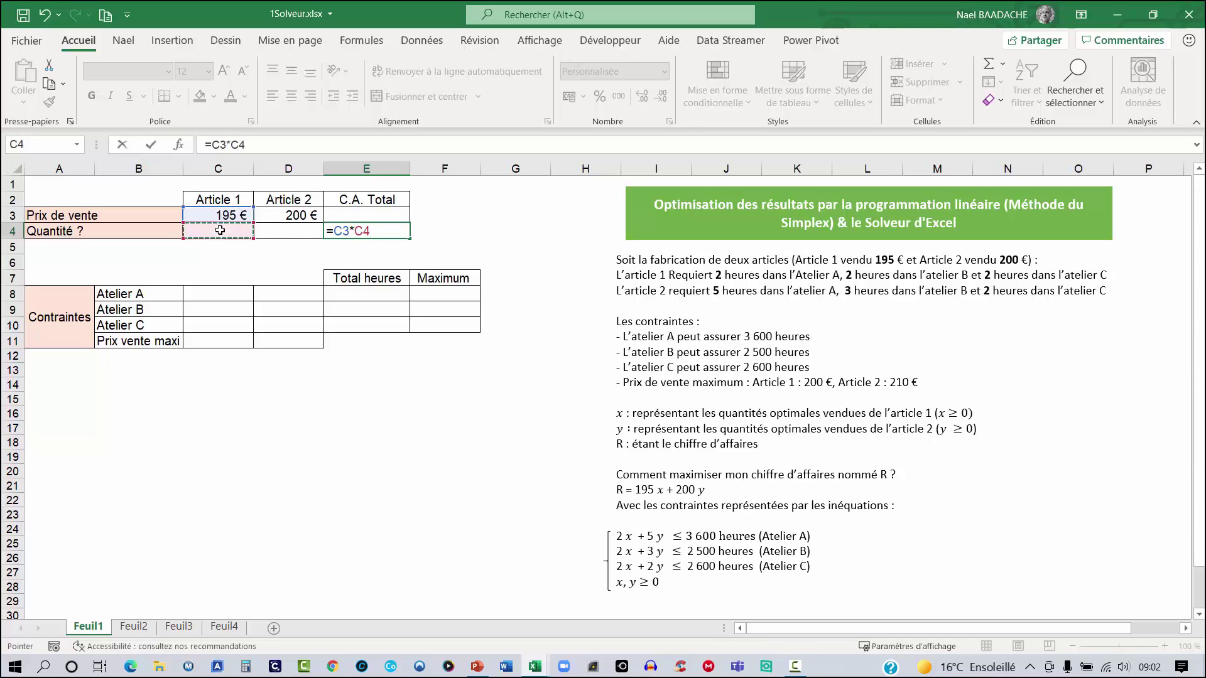
{"action": "type", "text": "+"}
{"action": "left_click", "coordinate": [305, 215]}
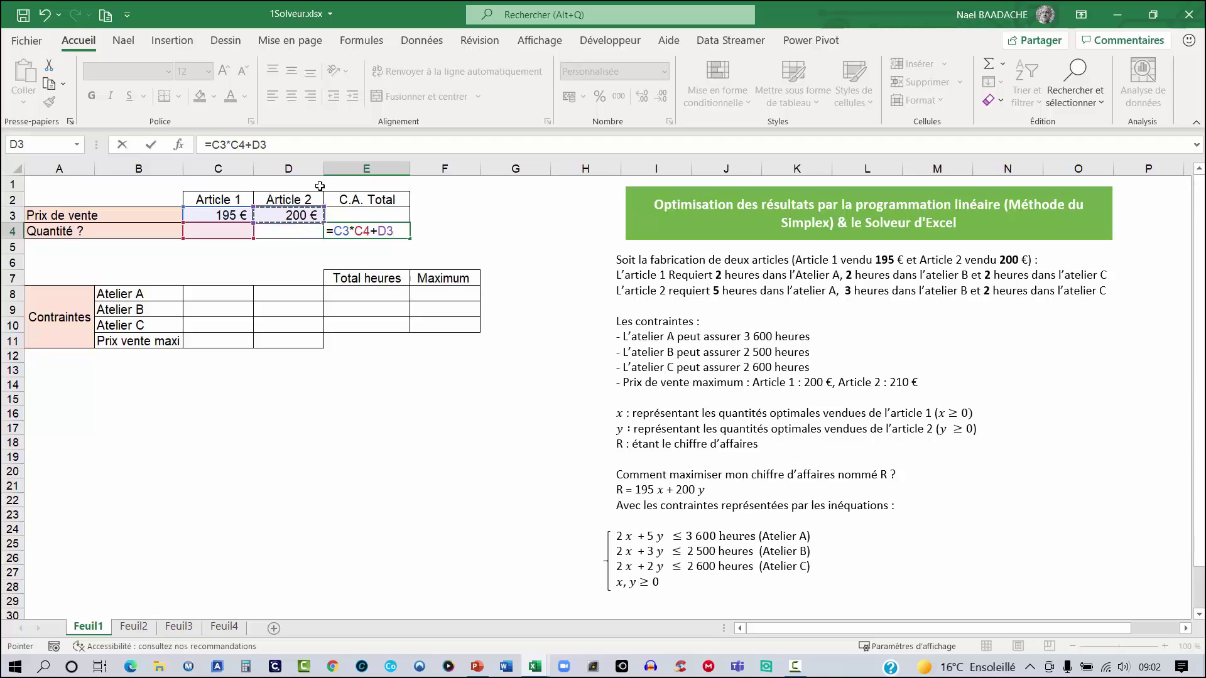
{"action": "type", "text": "*"}
{"action": "left_click", "coordinate": [297, 233]}
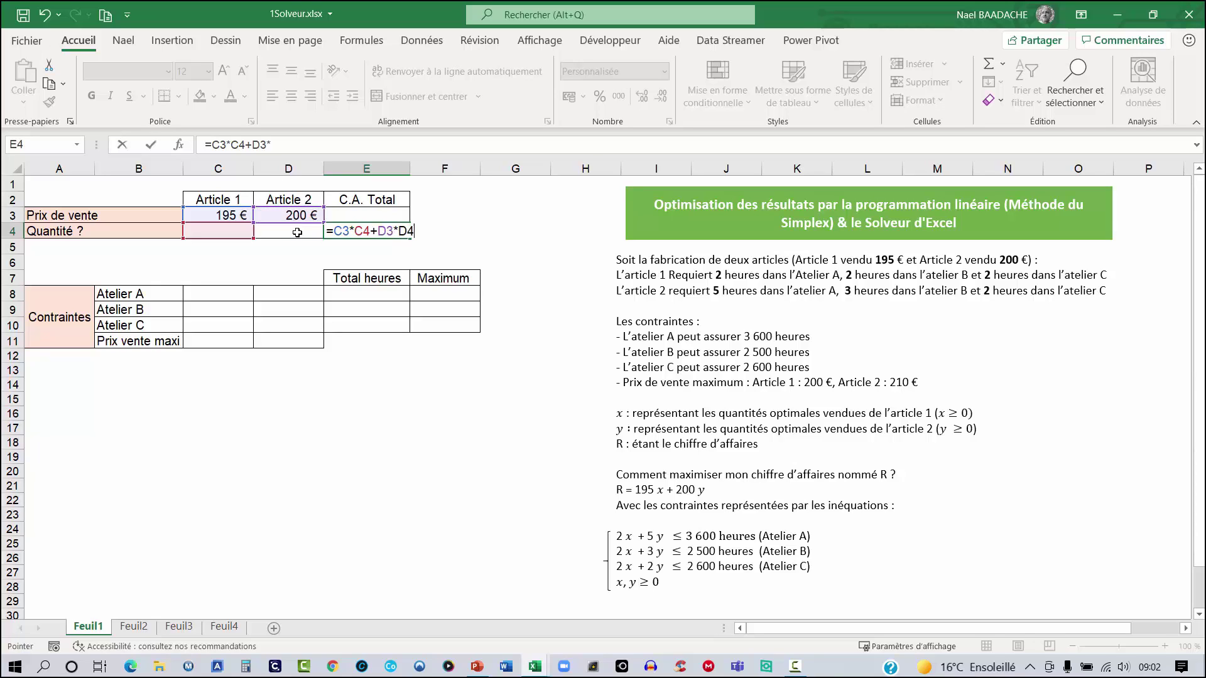
{"action": "key", "text": "Return"}
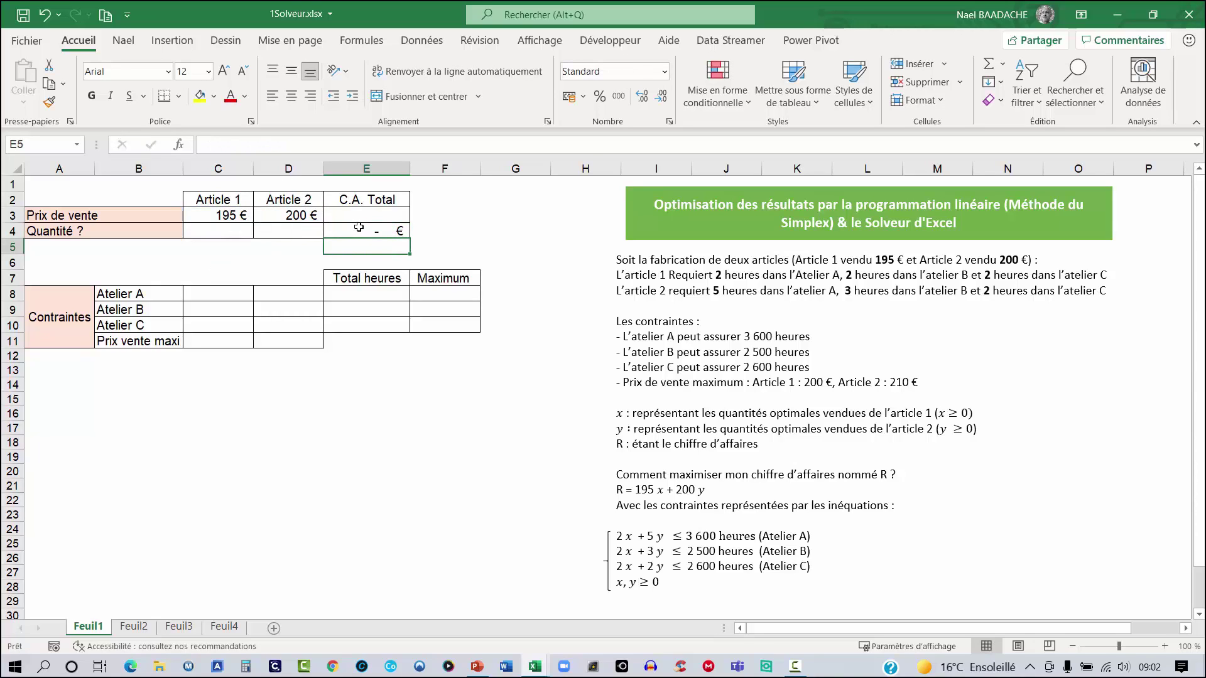
{"action": "left_click", "coordinate": [360, 228]}
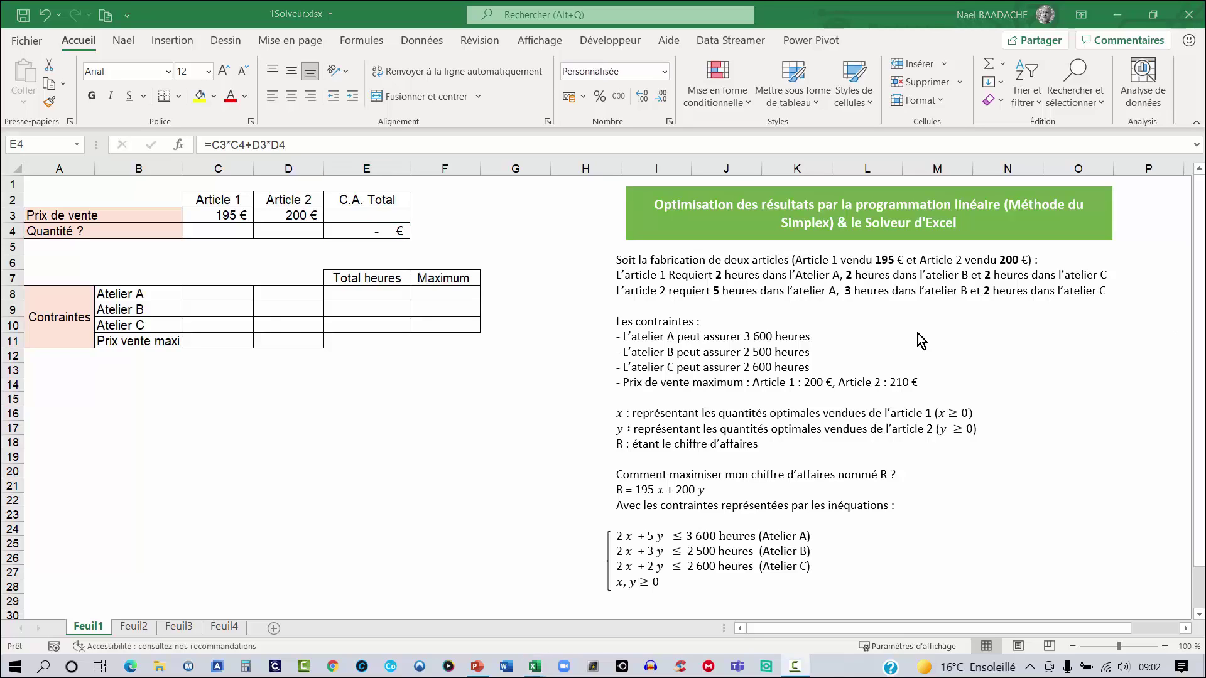
- Enter the hours required in Atelier A: 2 for Article 1 and 5 for Article 2
{"action": "left_click", "coordinate": [224, 295]}
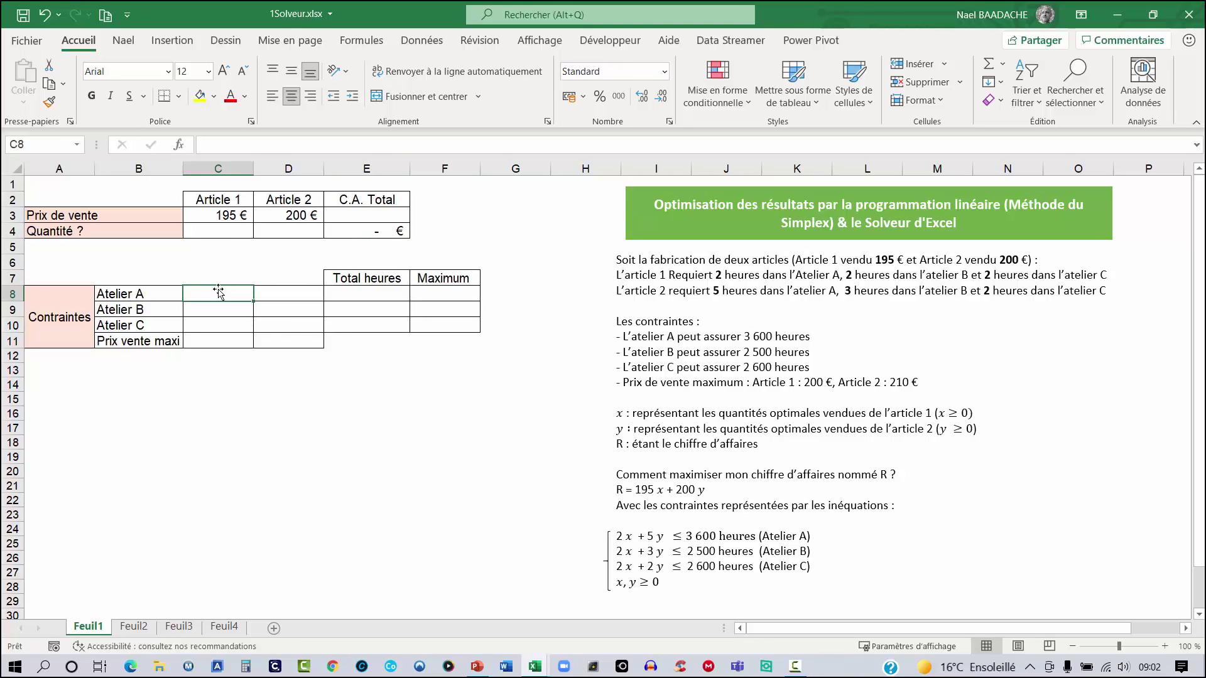
{"action": "type", "text": "2"}
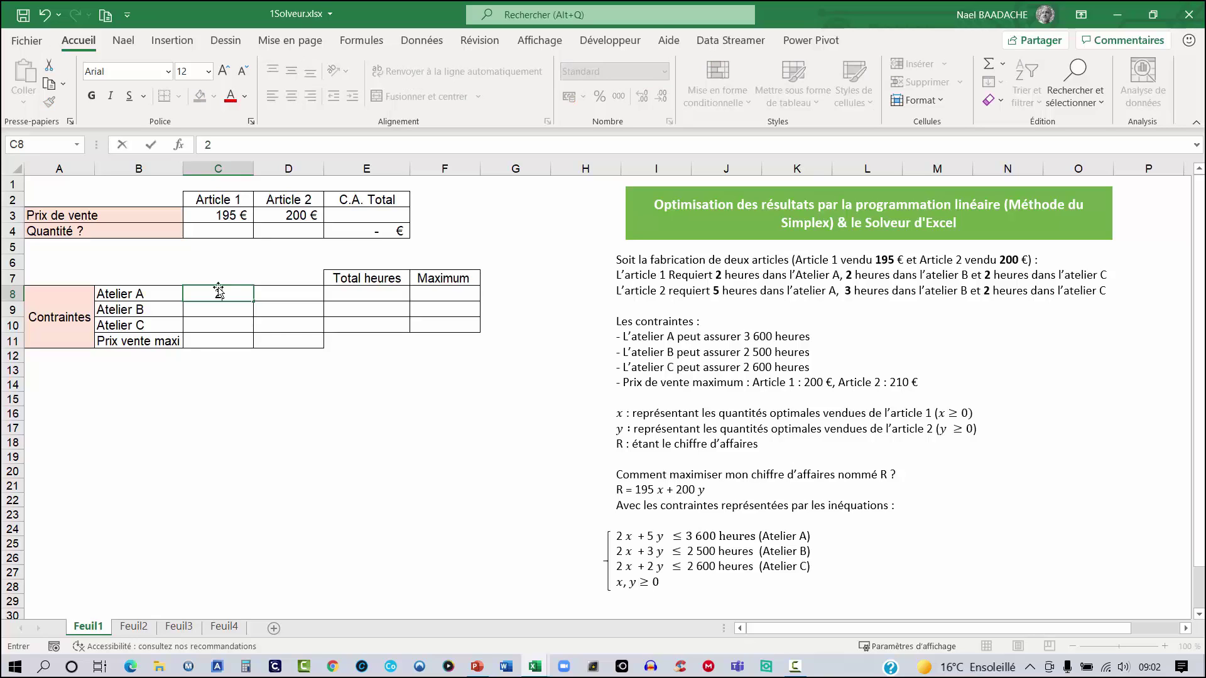
{"action": "left_click", "coordinate": [276, 293]}
{"action": "type", "text": "5"}
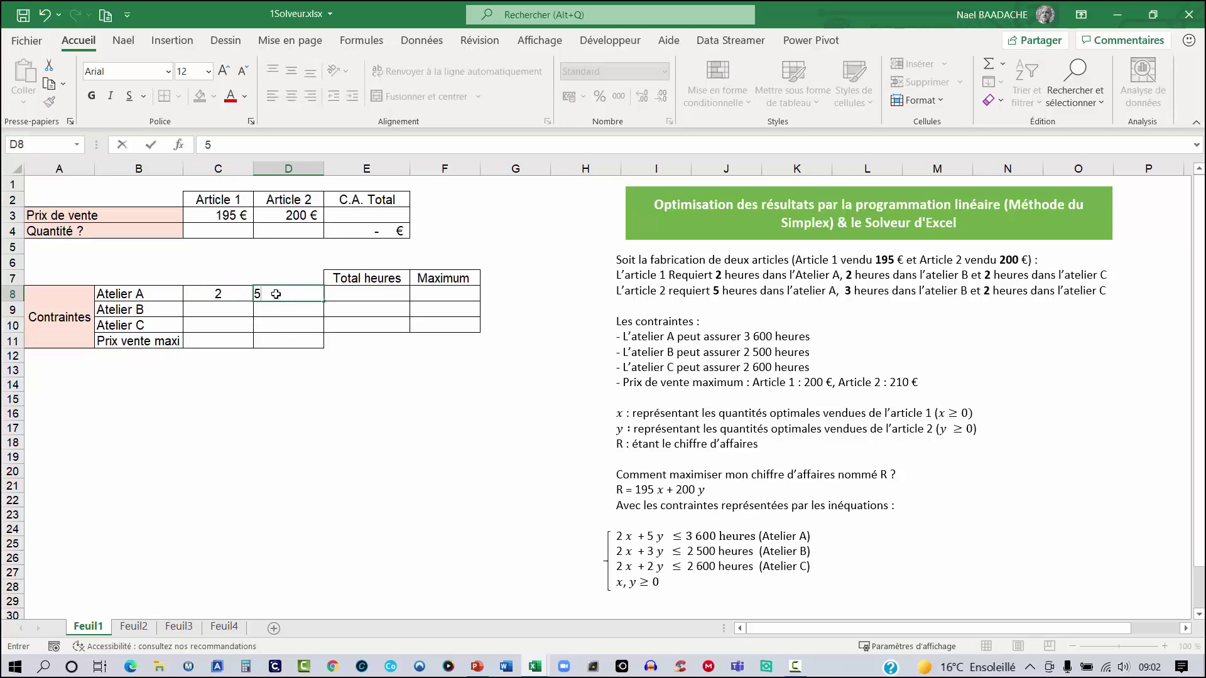
{"action": "key", "text": "Return"}
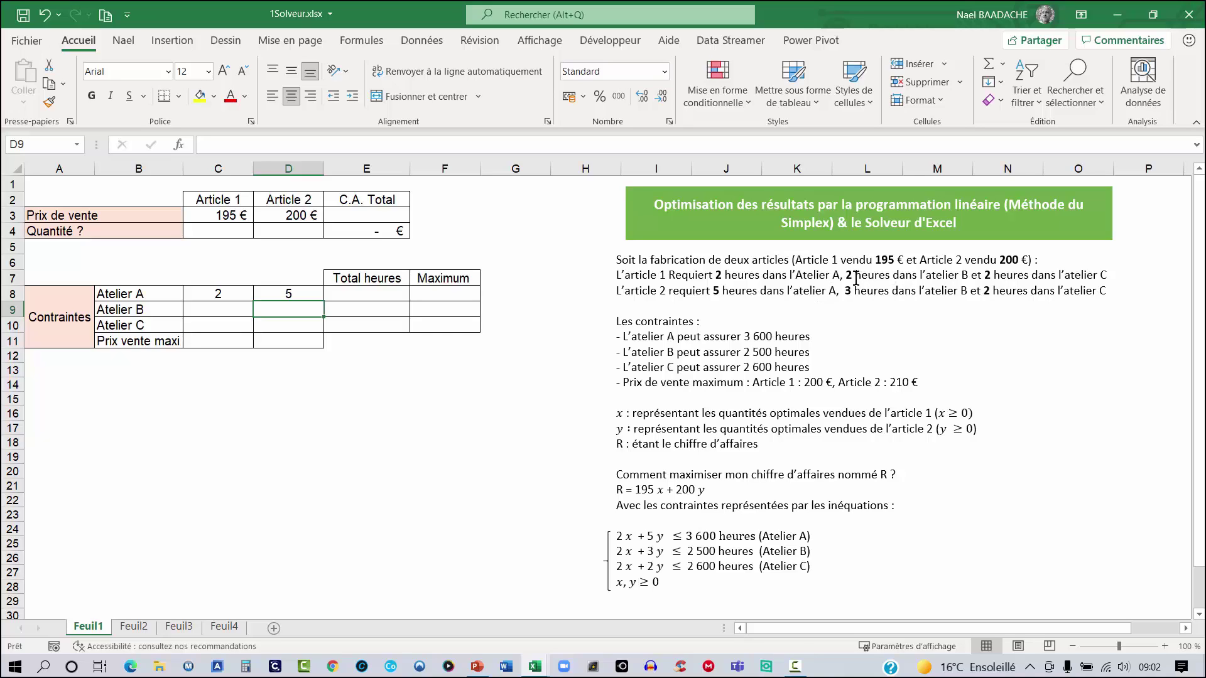
- Fill in the Atelier B hours with 2 for Article 1 and 3 for Article 2
{"action": "left_click", "coordinate": [221, 309]}
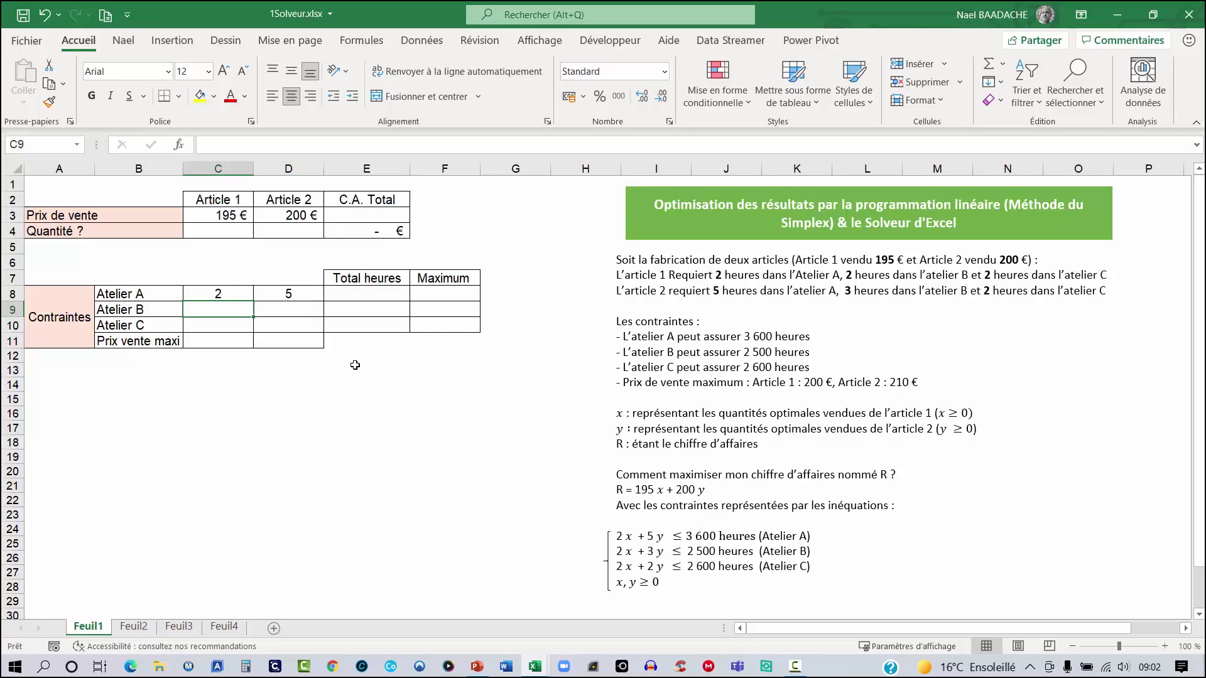
{"action": "type", "text": "2"}
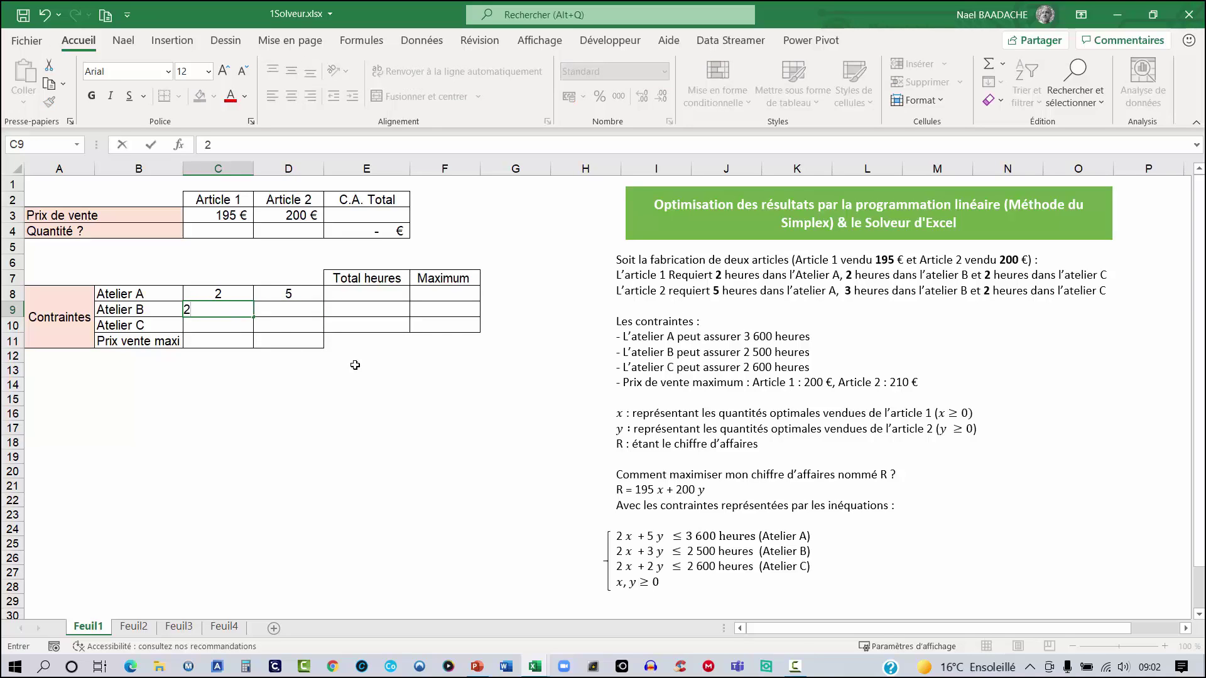
{"action": "key", "text": "Return"}
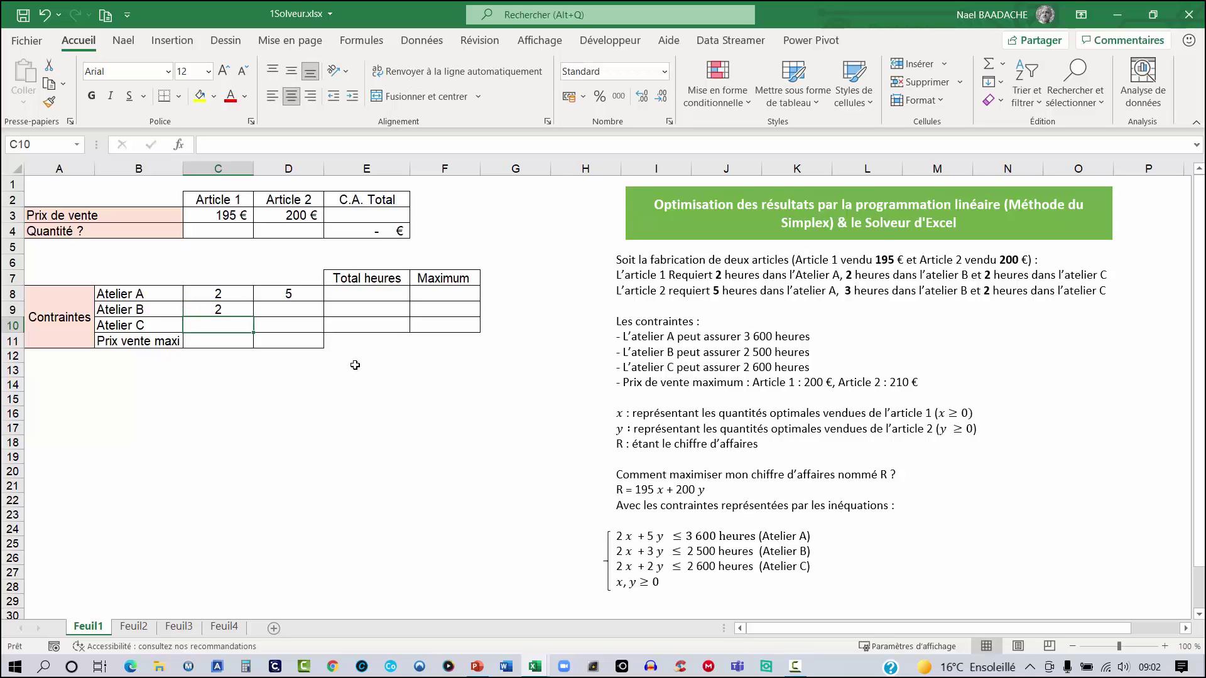
{"action": "key", "text": "Up"}
{"action": "key", "text": "Right"}
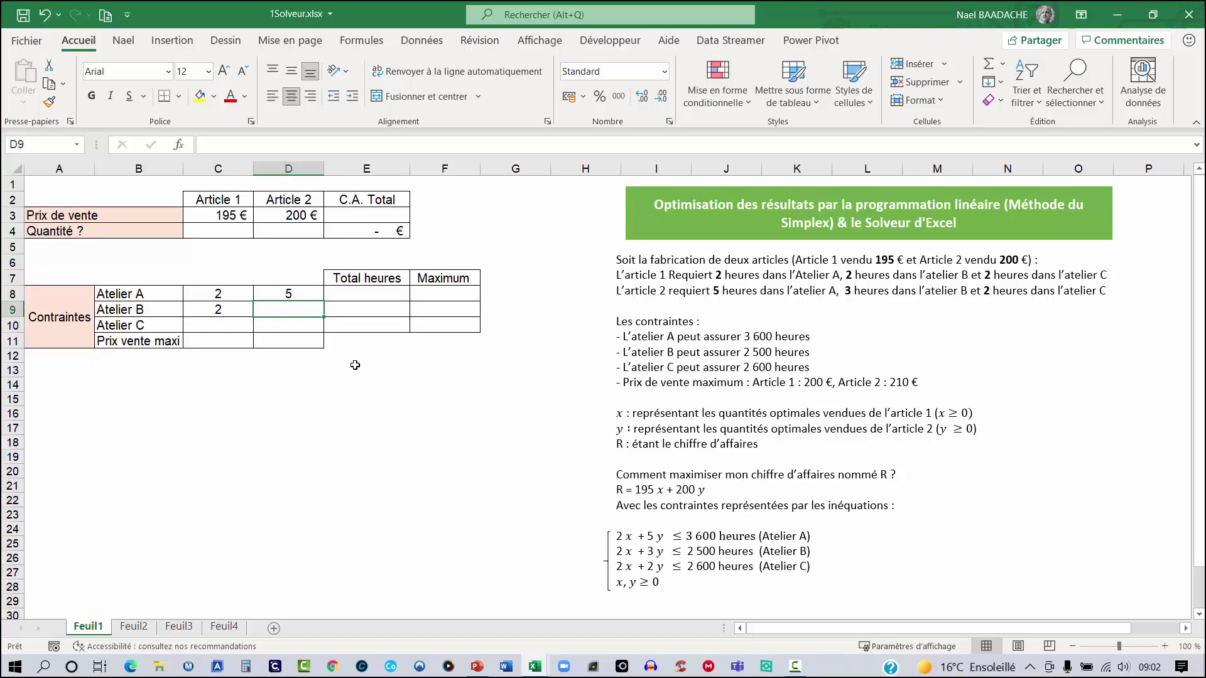
{"action": "type", "text": "3"}
{"action": "key", "text": "Return"}
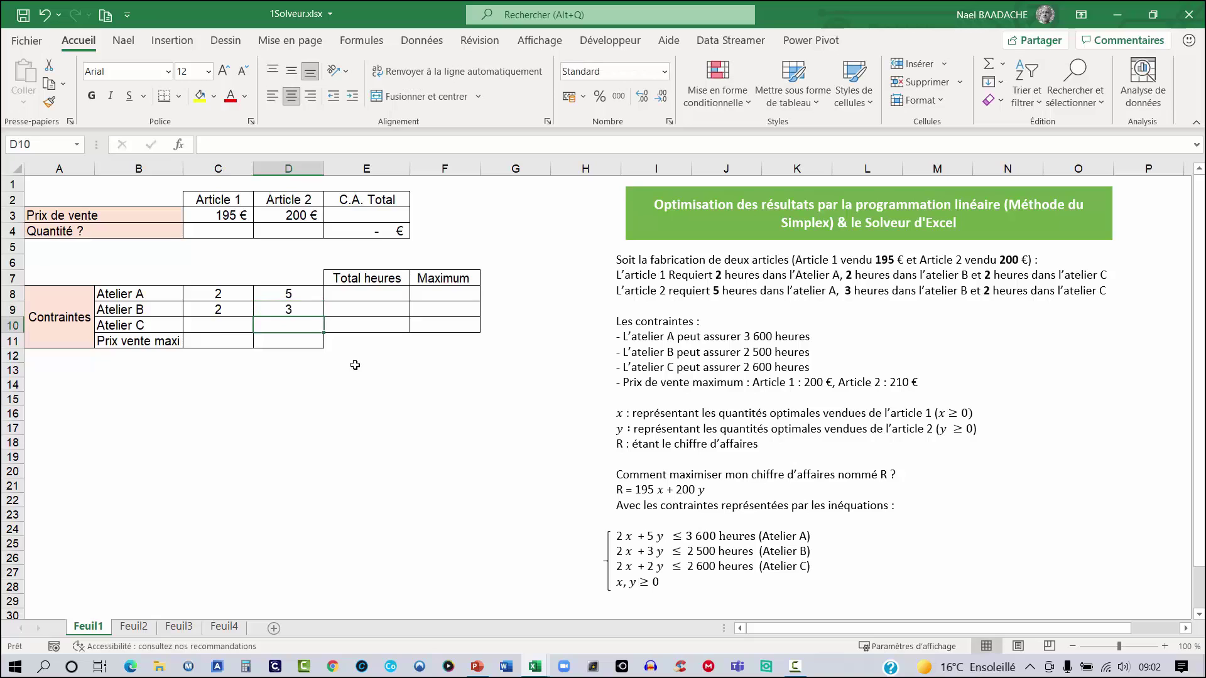
- Fill in the Atelier C hours with 2 for both Article 1 and Article 2
{"action": "left_click", "coordinate": [211, 325]}
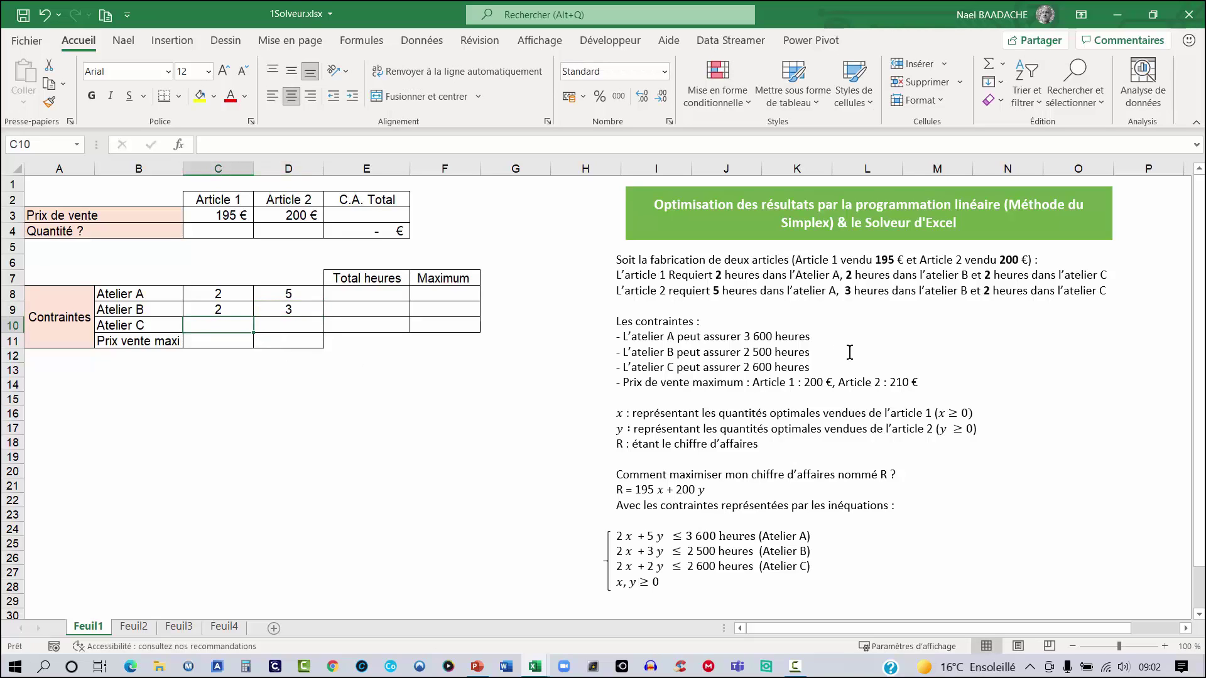
{"action": "type", "text": "2"}
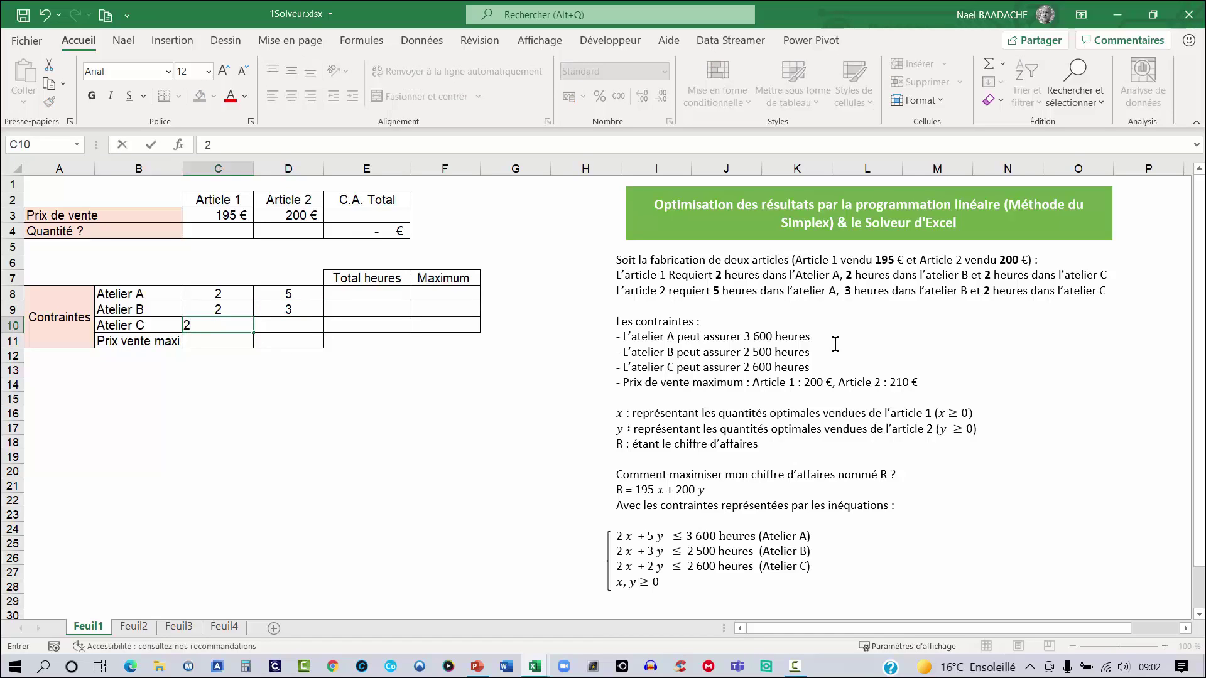
{"action": "key", "text": "Return"}
{"action": "key", "text": "Up"}
{"action": "key", "text": "Right"}
{"action": "type", "text": "2"}
{"action": "key", "text": "Return"}
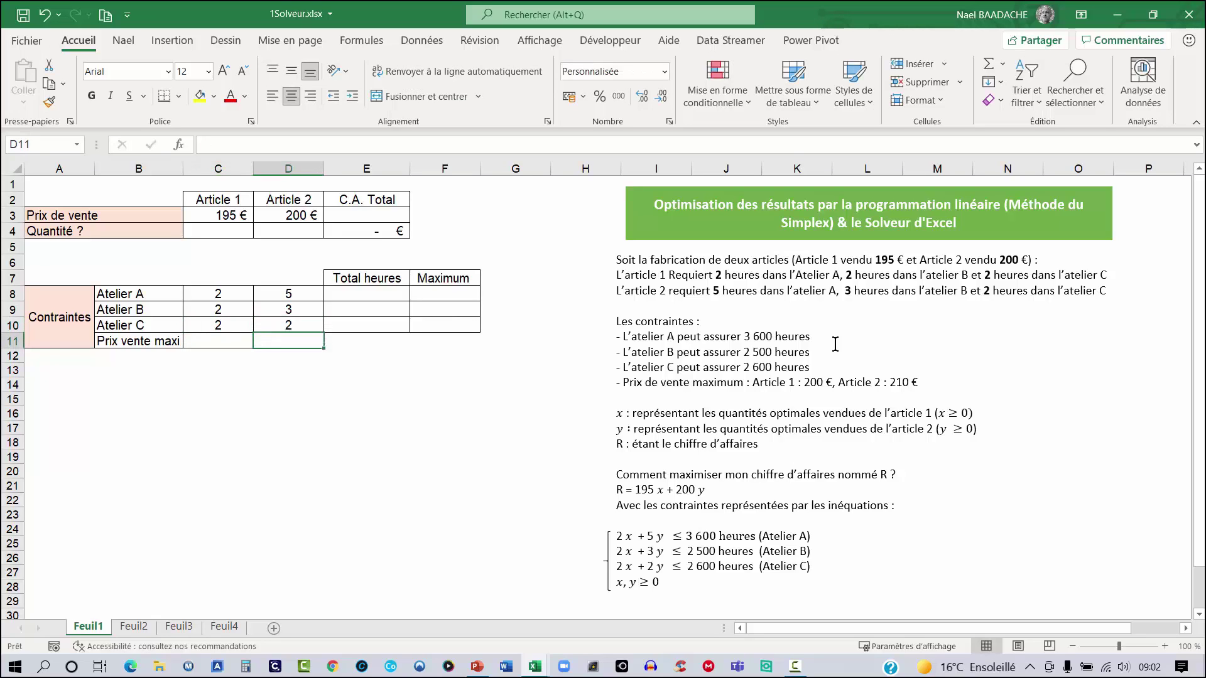
- Set the maximum selling prices in the Prix vente maxi row to 200 for Article 1 and 210 for Article 2
{"action": "left_click", "coordinate": [217, 340]}
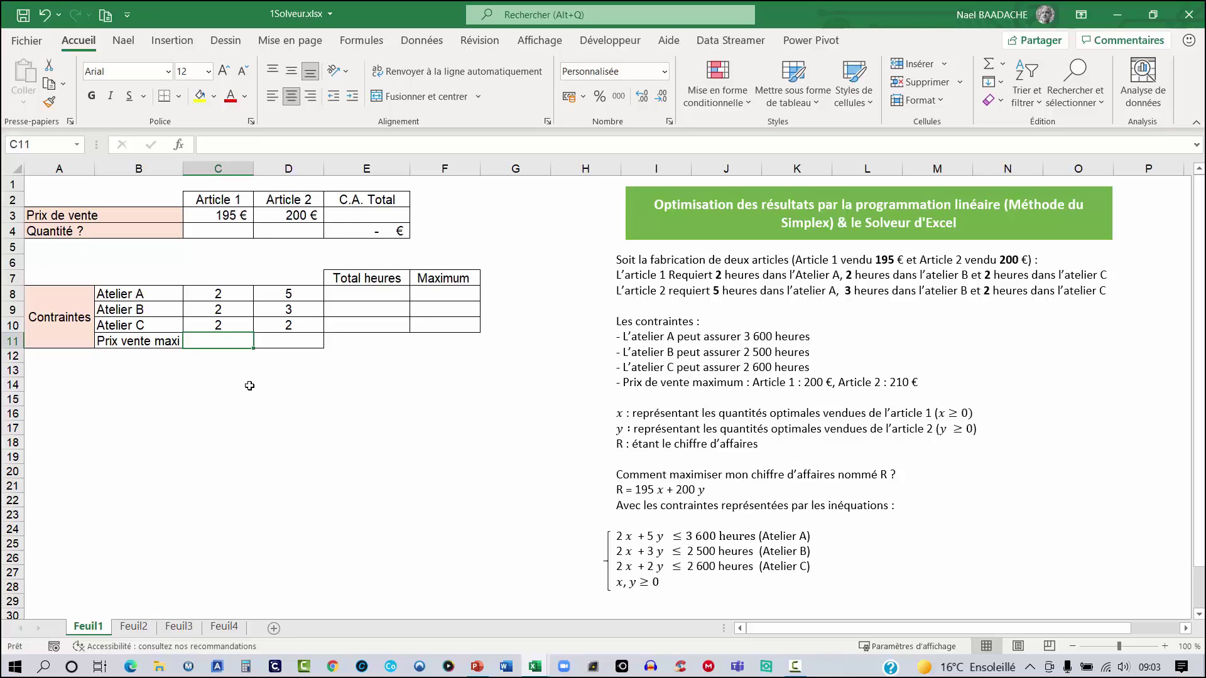
{"action": "type", "text": "200"}
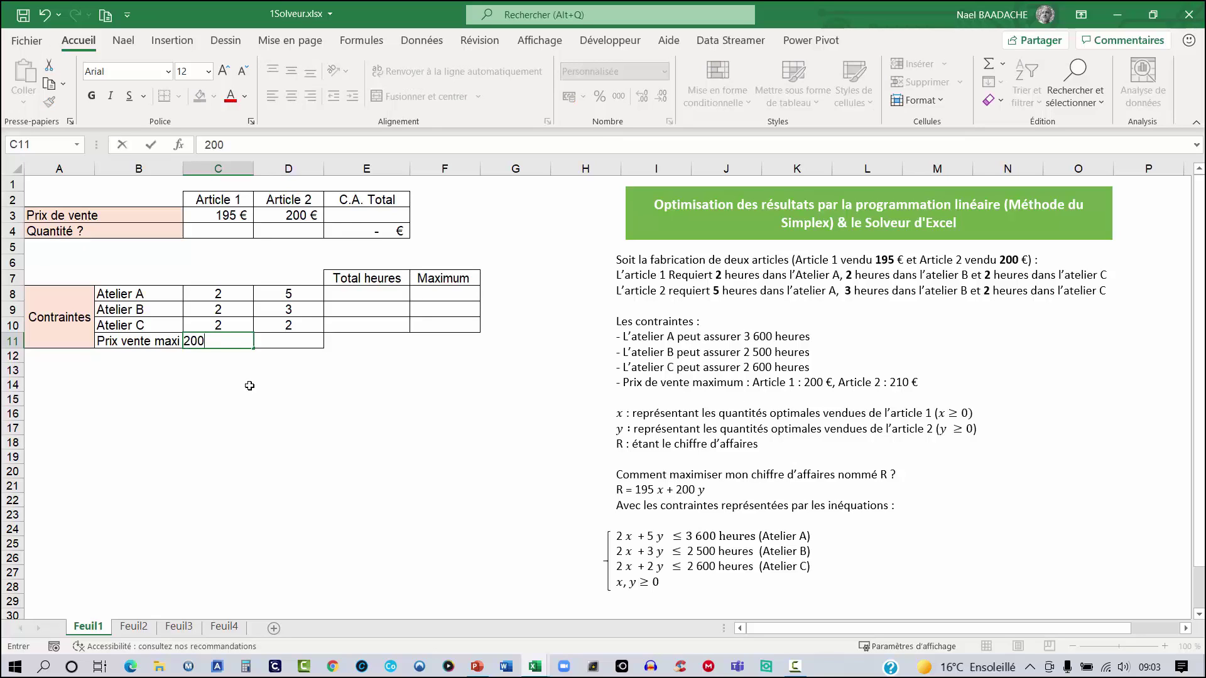
{"action": "key", "text": "ctrl+Return"}
{"action": "key", "text": "Right"}
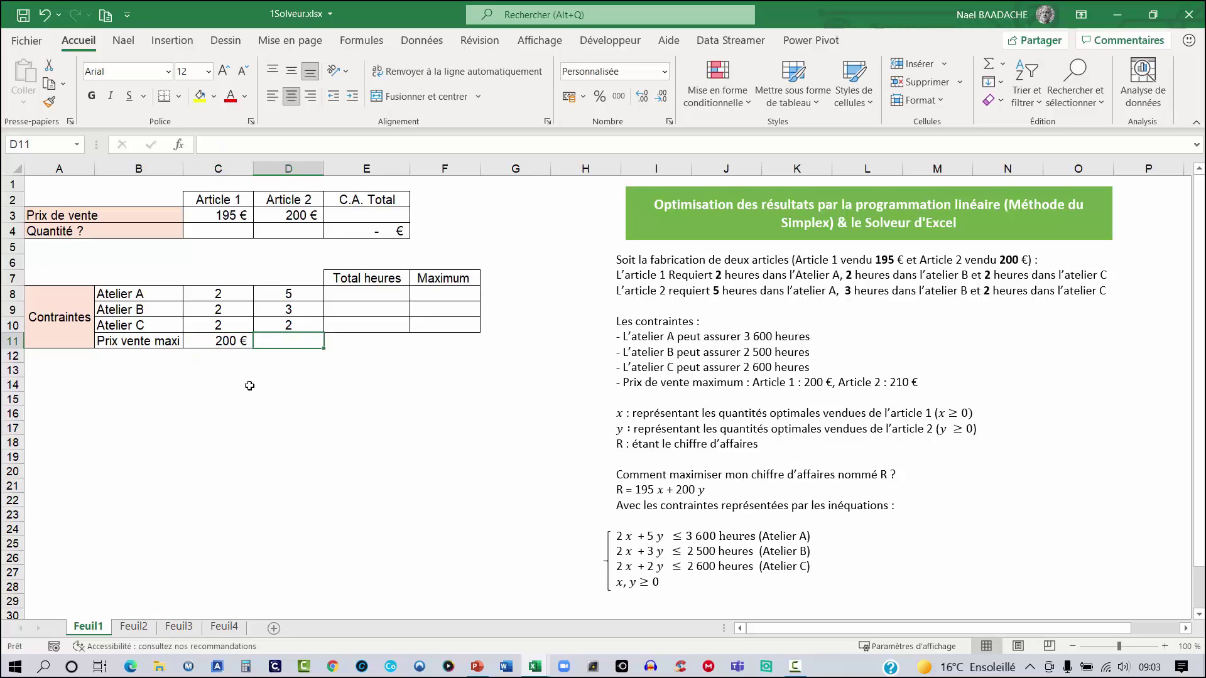
{"action": "left_click_drag", "start_coordinate": [876, 383], "coordinate": [920, 383]}
{"action": "left_click", "coordinate": [294, 342]}
{"action": "type", "text": "210"}
{"action": "key", "text": "Return"}
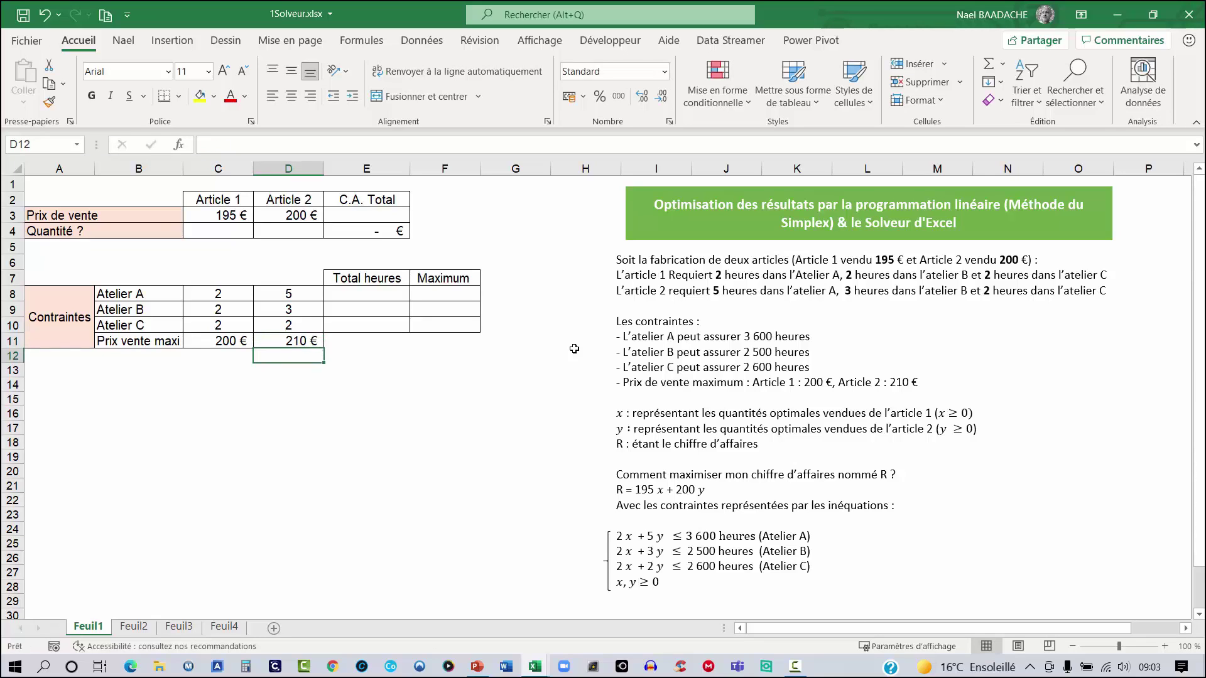
- Enter the workshops' hour limits in the Maximum column: 3600 for Atelier A, 2500 for Atelier B and 2600 for Atelier C
{"action": "left_click", "coordinate": [448, 291]}
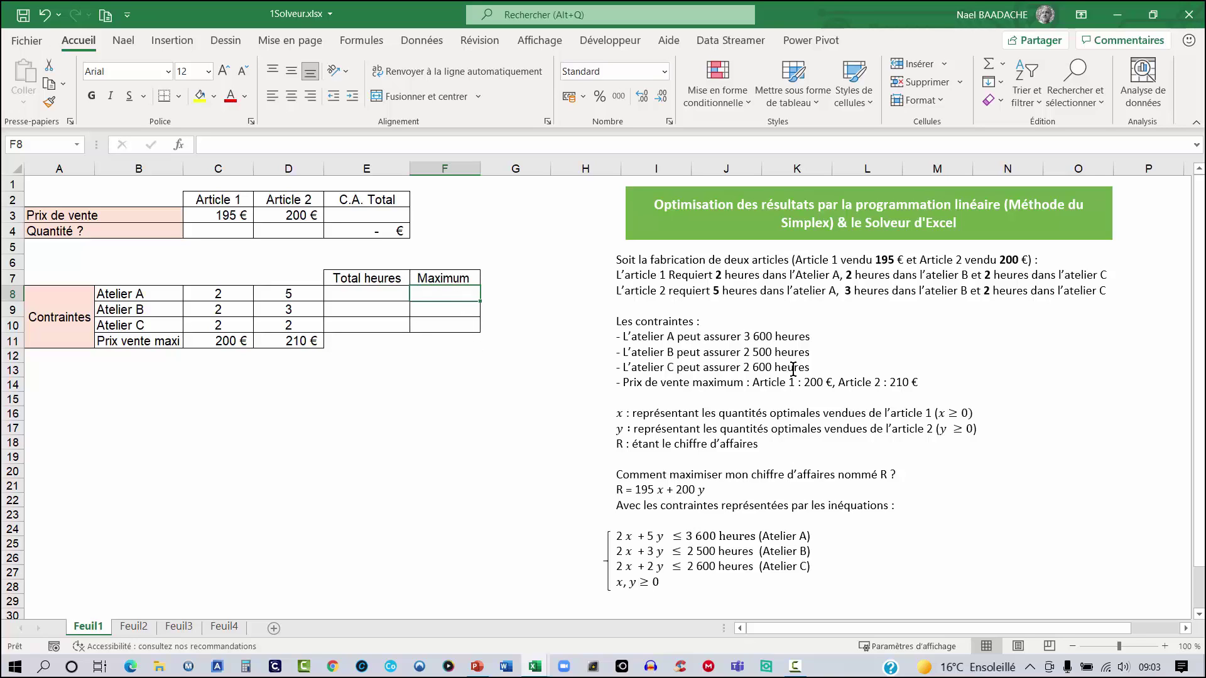
{"action": "type", "text": "3600"}
{"action": "key", "text": "Return"}
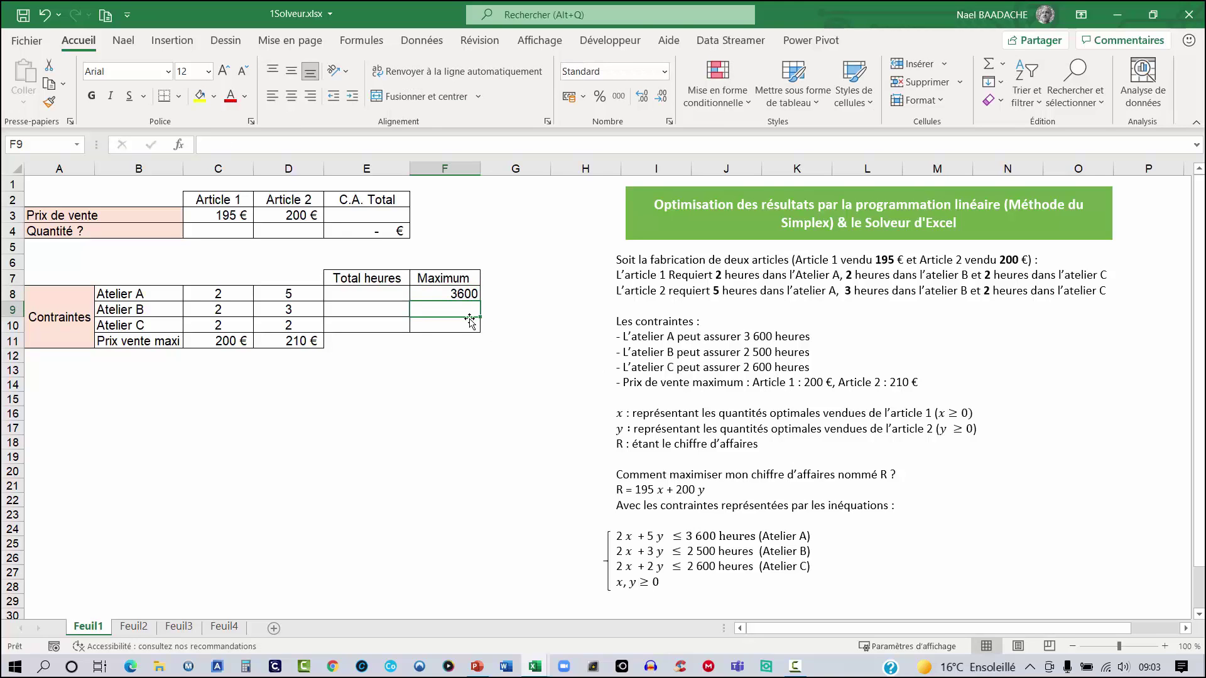
{"action": "type", "text": "2500"}
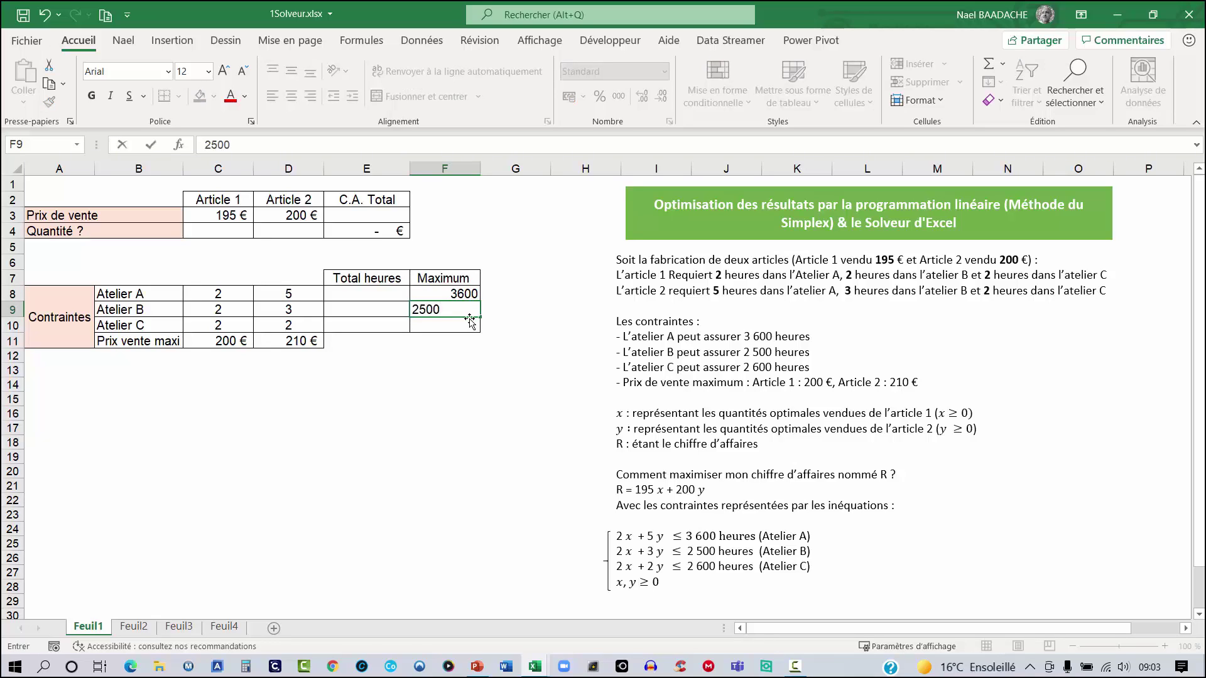
{"action": "key", "text": "Return"}
{"action": "type", "text": "2600"}
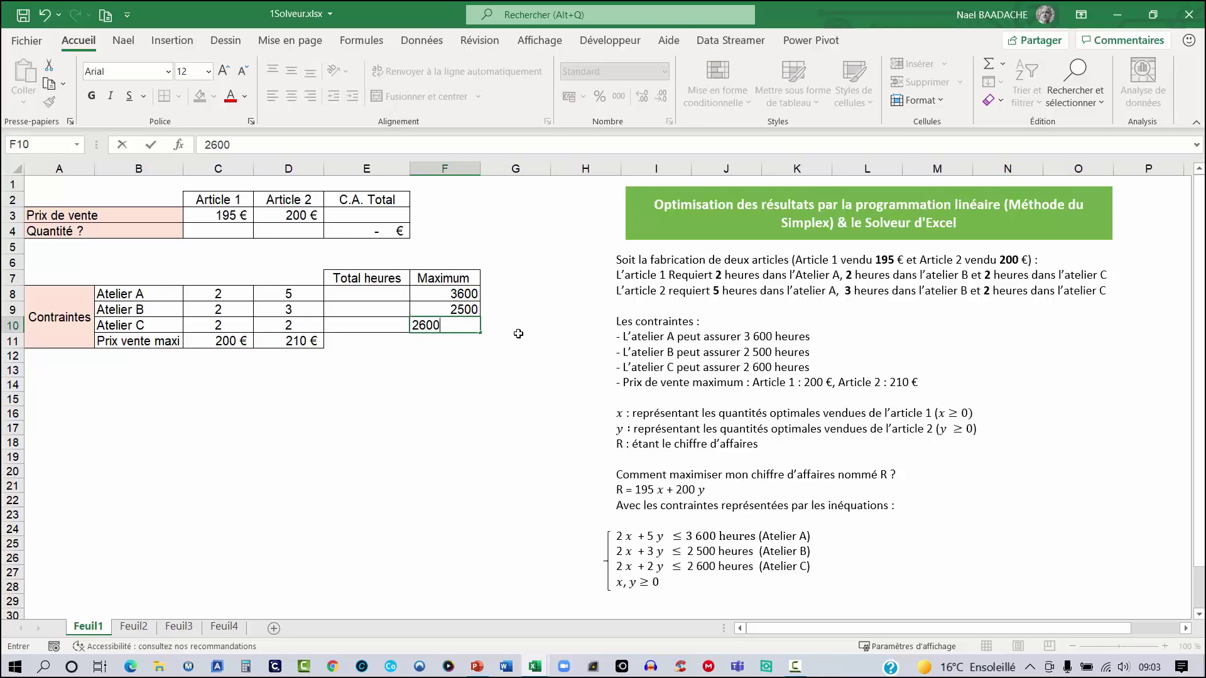
{"action": "key", "text": "Return"}
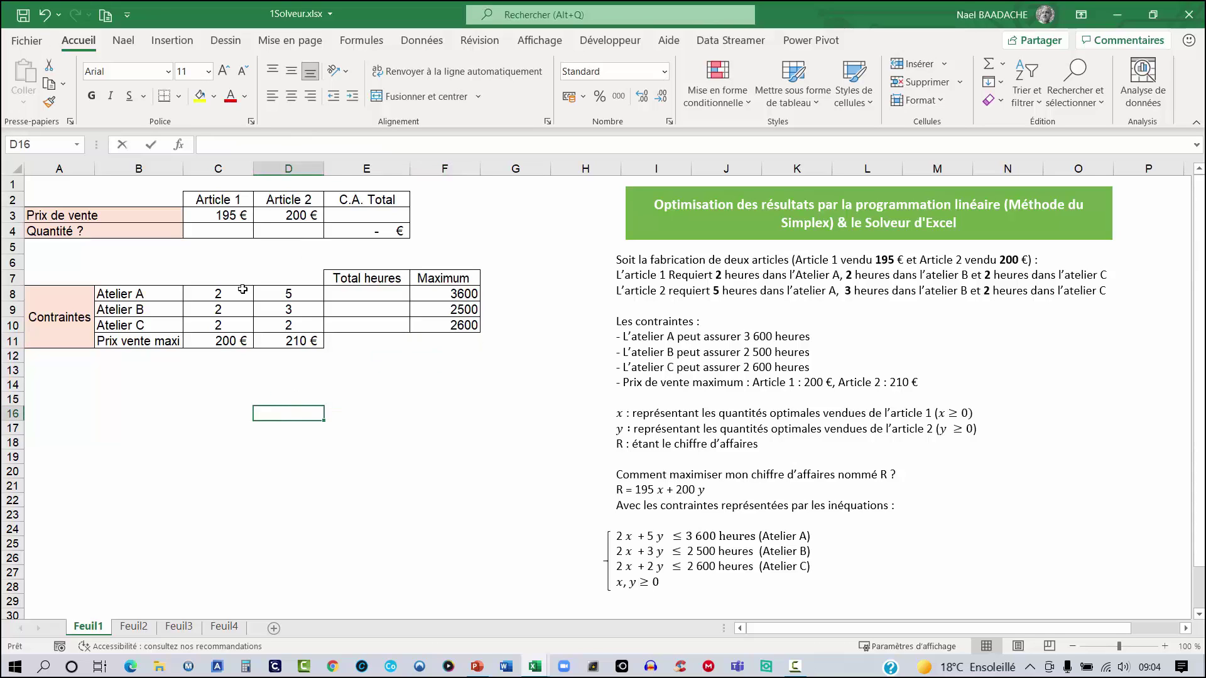
{"action": "left_click", "coordinate": [216, 233]}
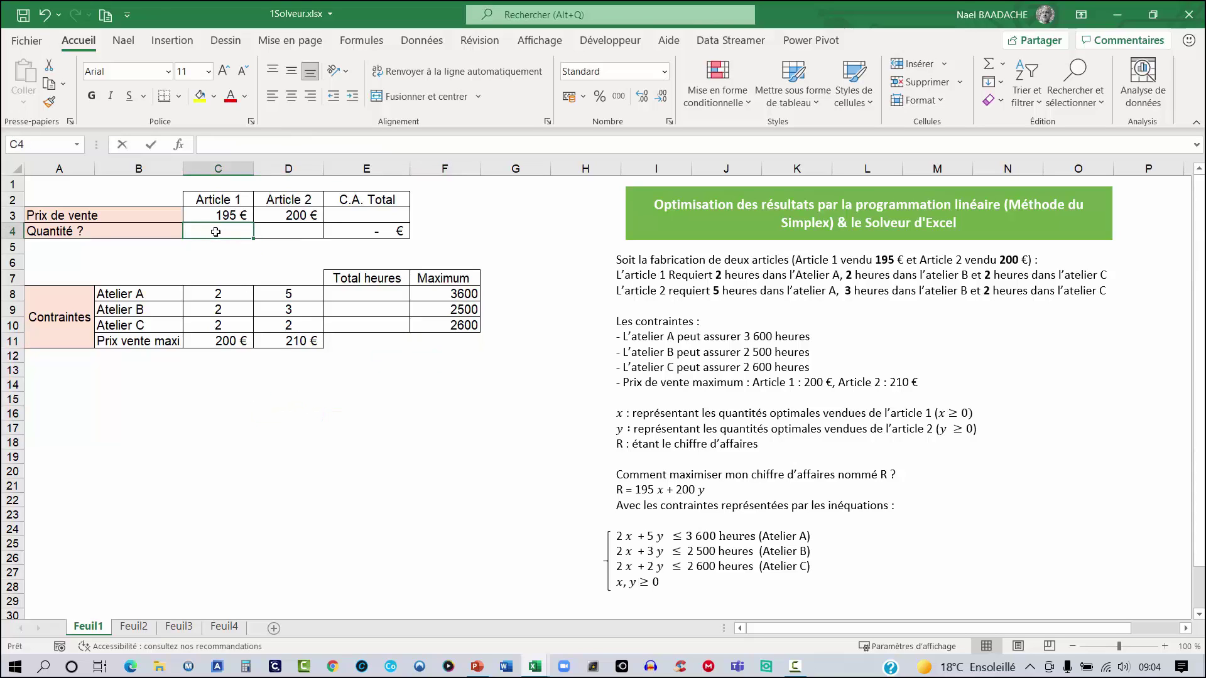
{"action": "mouse_move", "coordinate": [215, 231]}
{"action": "left_mouse_down"}
{"action": "mouse_move", "coordinate": [276, 230]}
{"action": "mouse_move", "coordinate": [261, 219]}
{"action": "left_mouse_up"}
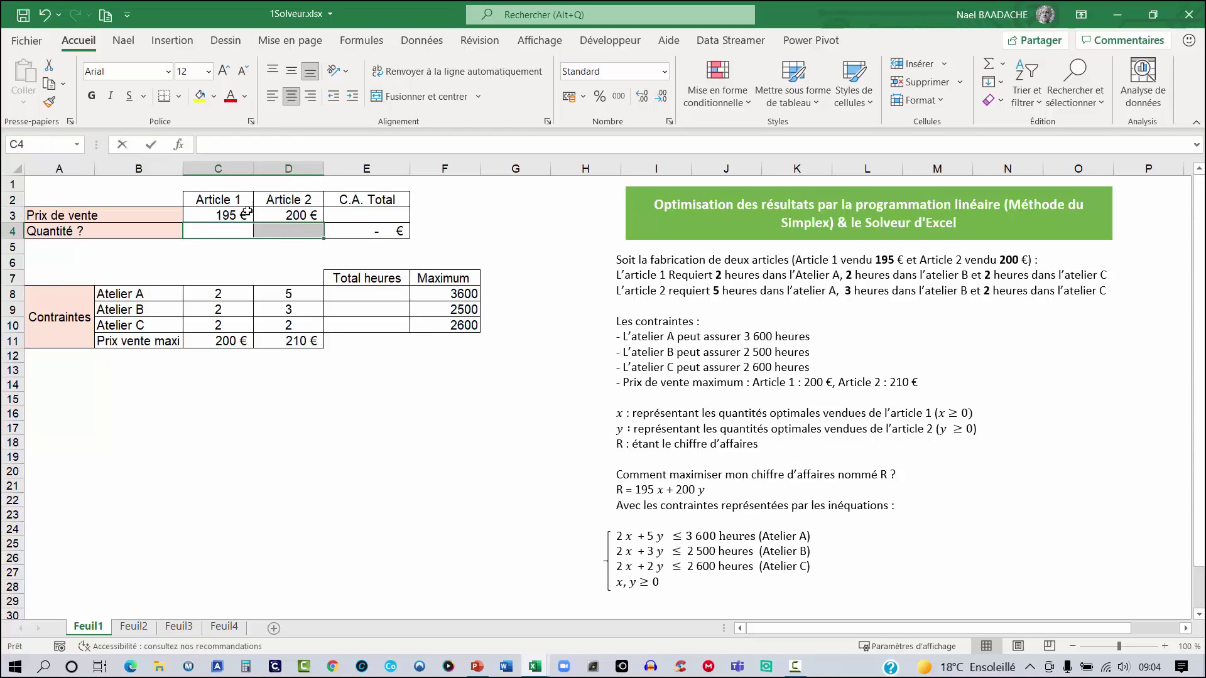
{"action": "left_click", "coordinate": [373, 295]}
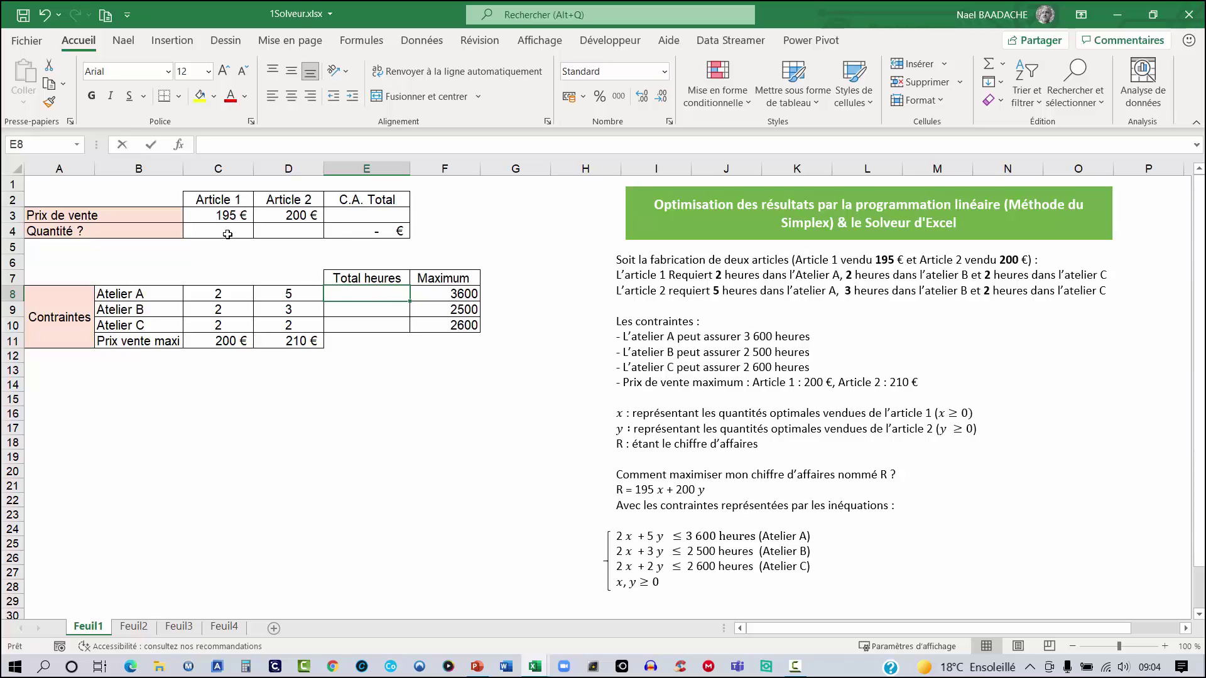
{"action": "left_click", "coordinate": [218, 232]}
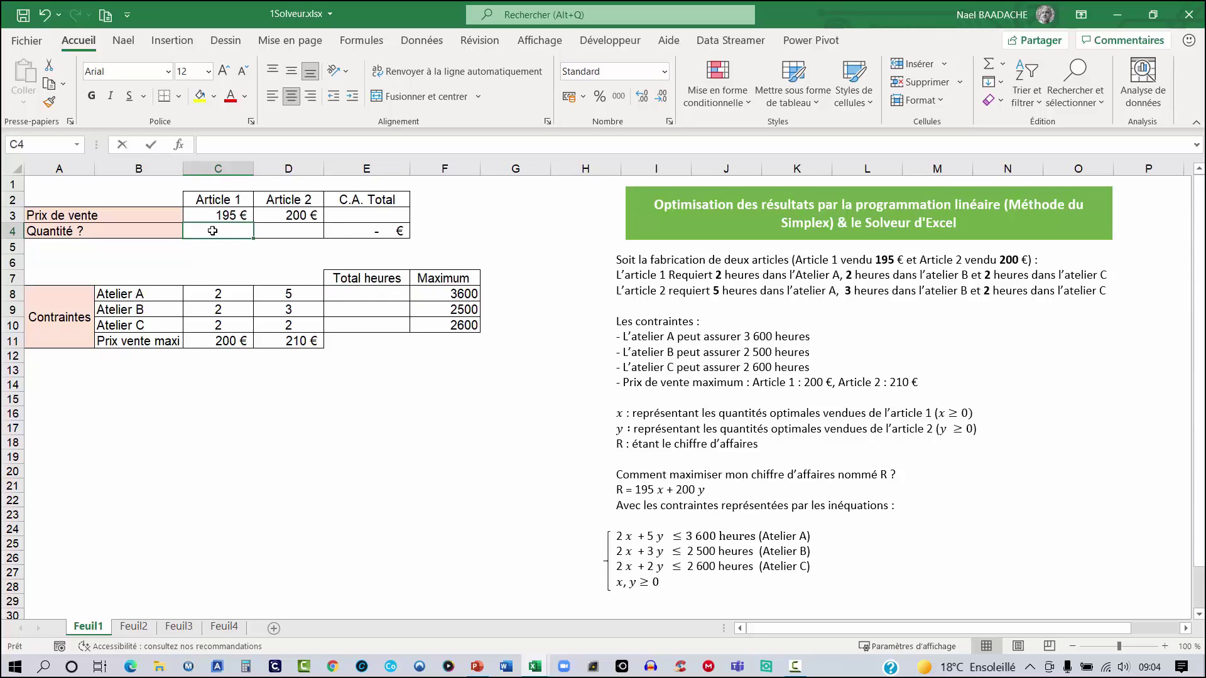
{"action": "left_click", "coordinate": [217, 294]}
{"action": "type", "text": "2"}
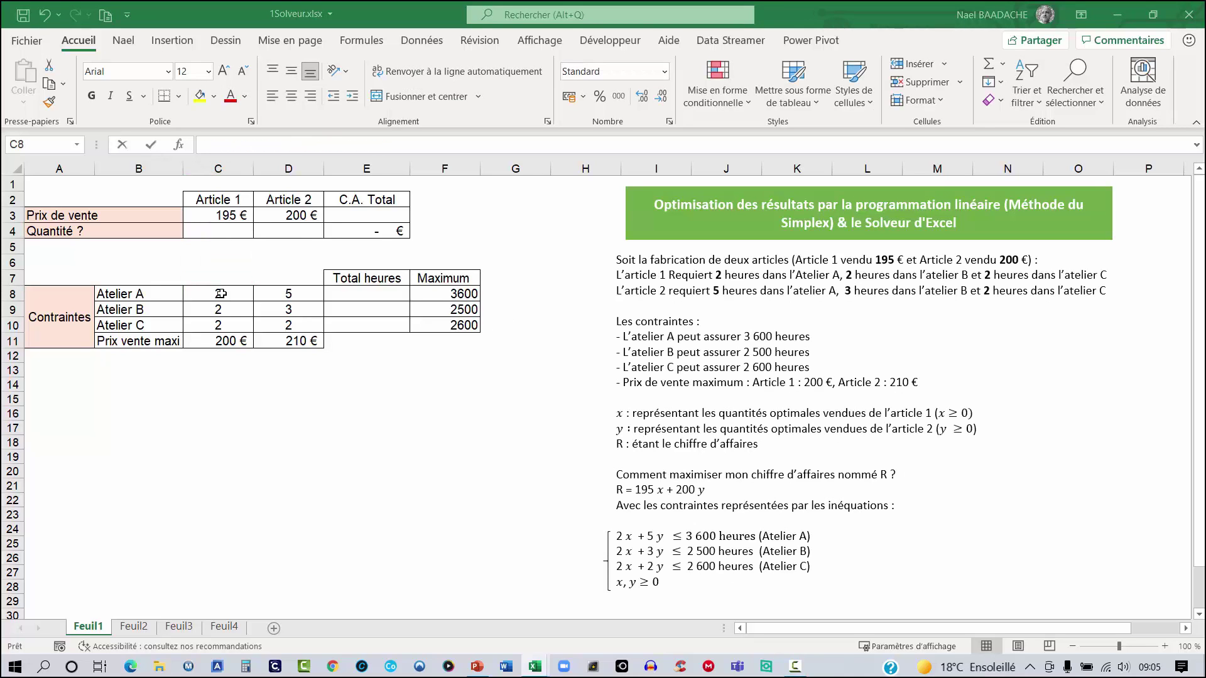
{"action": "left_click", "coordinate": [221, 294]}
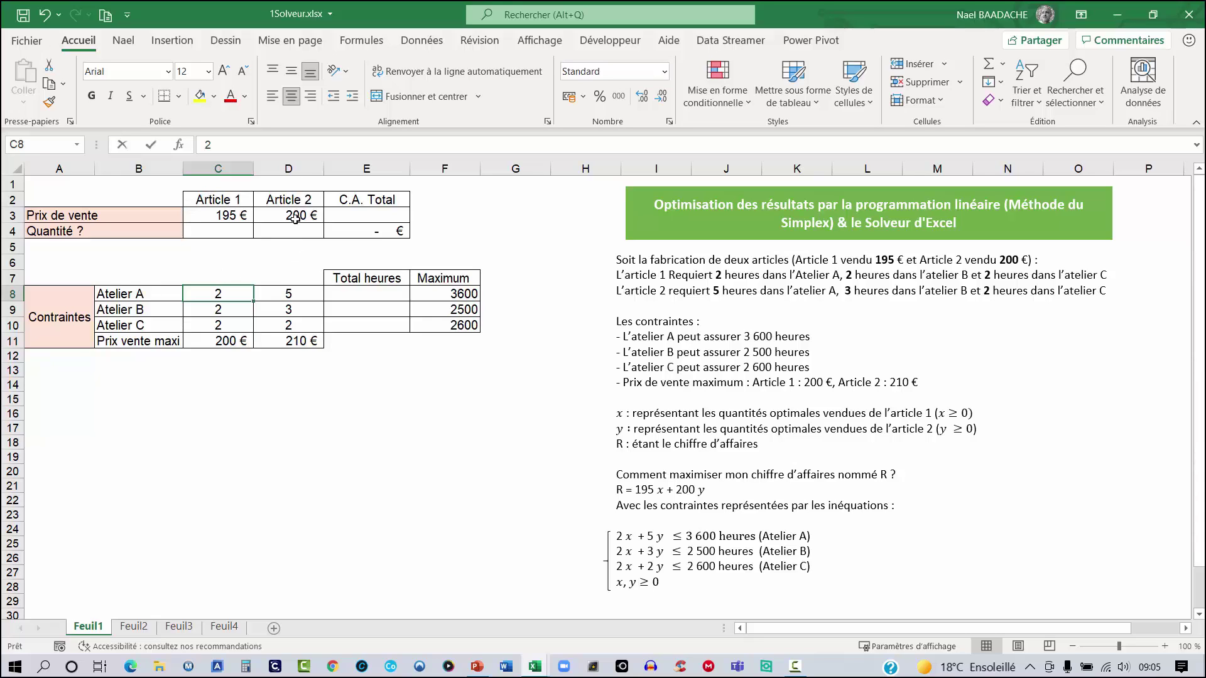
- Enter the formula =SOMMEPROD(C4:D4;C8:D8) in the Total heures cell of Atelier A
{"action": "left_click", "coordinate": [365, 293]}
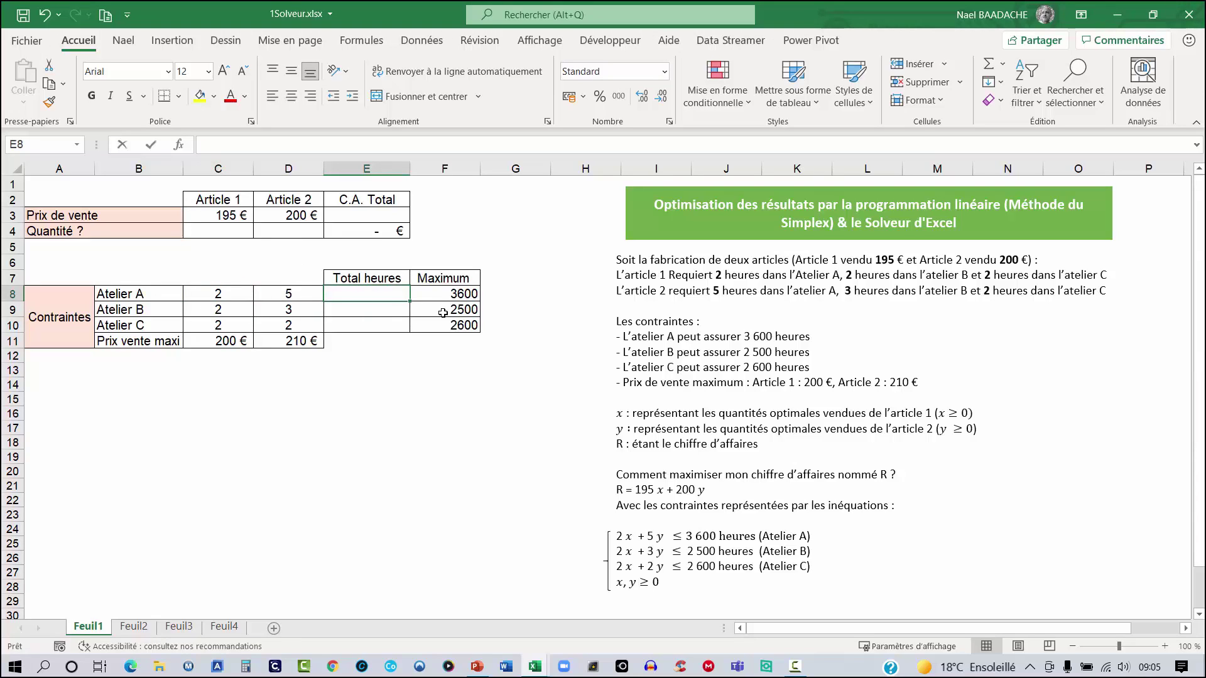
{"action": "type", "text": "="}
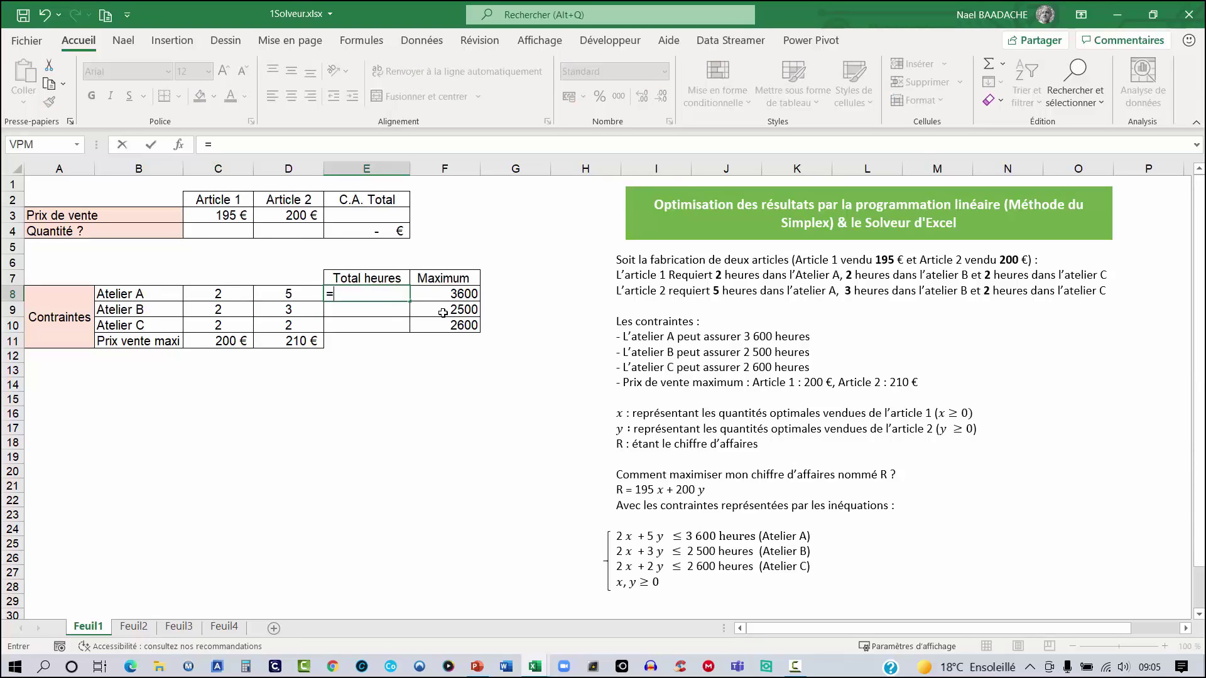
{"action": "type", "text": "somme"}
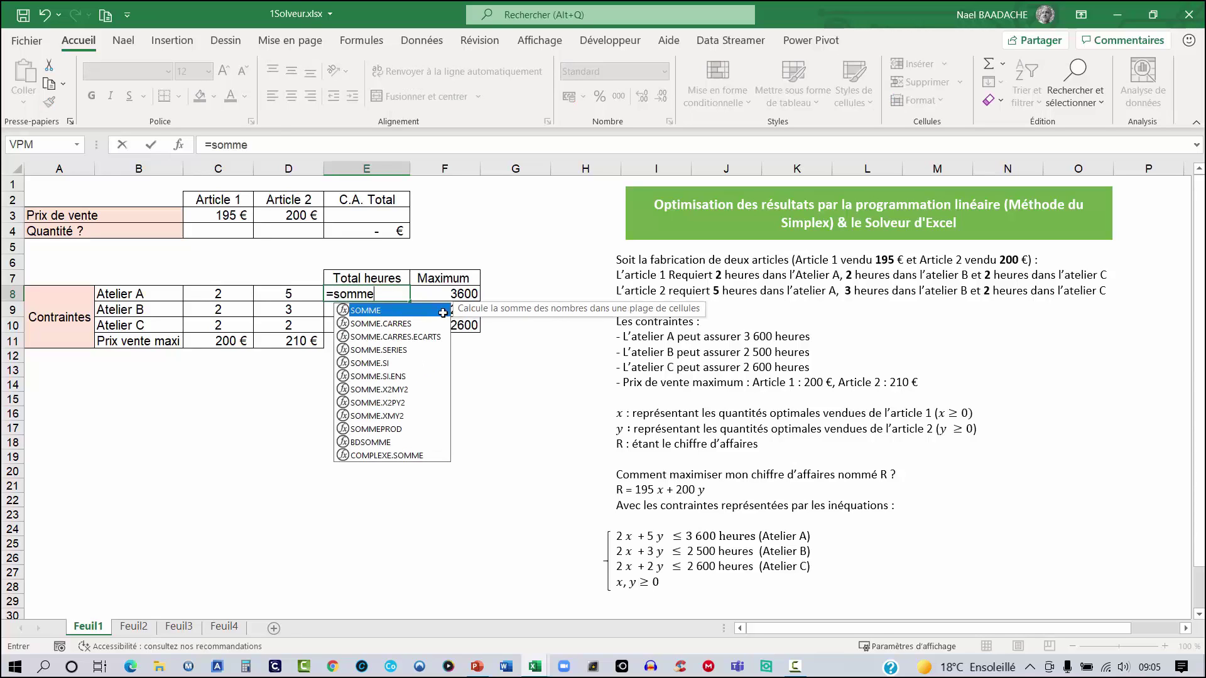
{"action": "type", "text": "pr"}
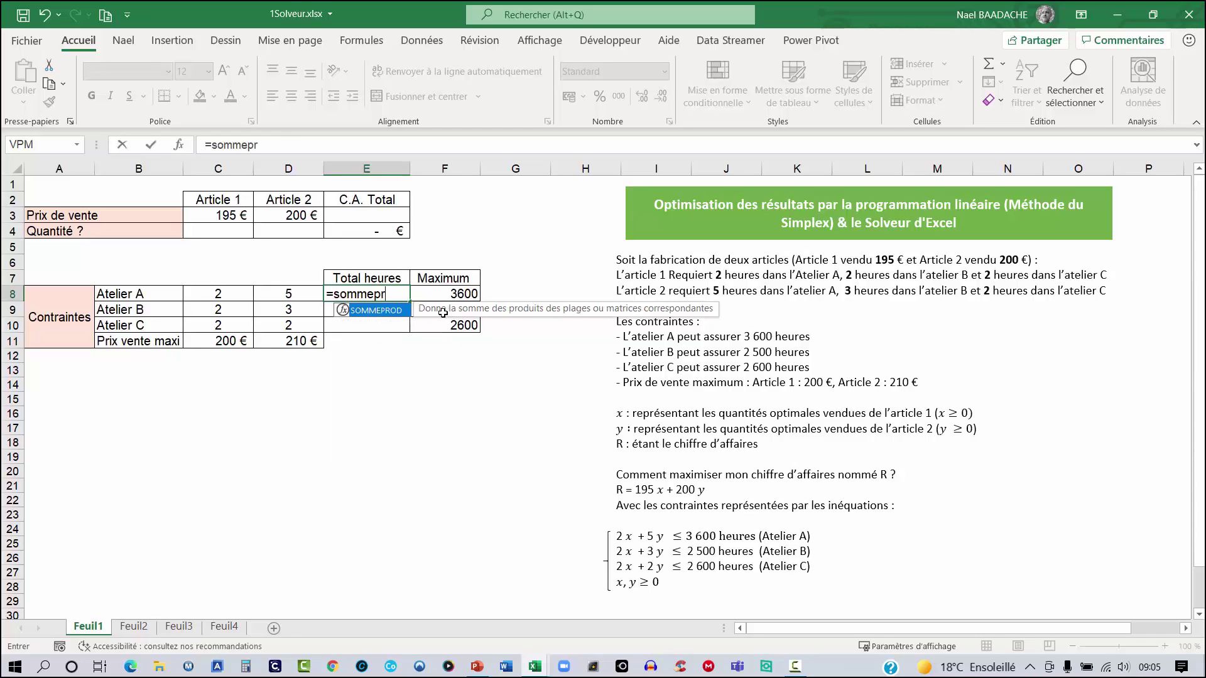
{"action": "double_click", "coordinate": [376, 312]}
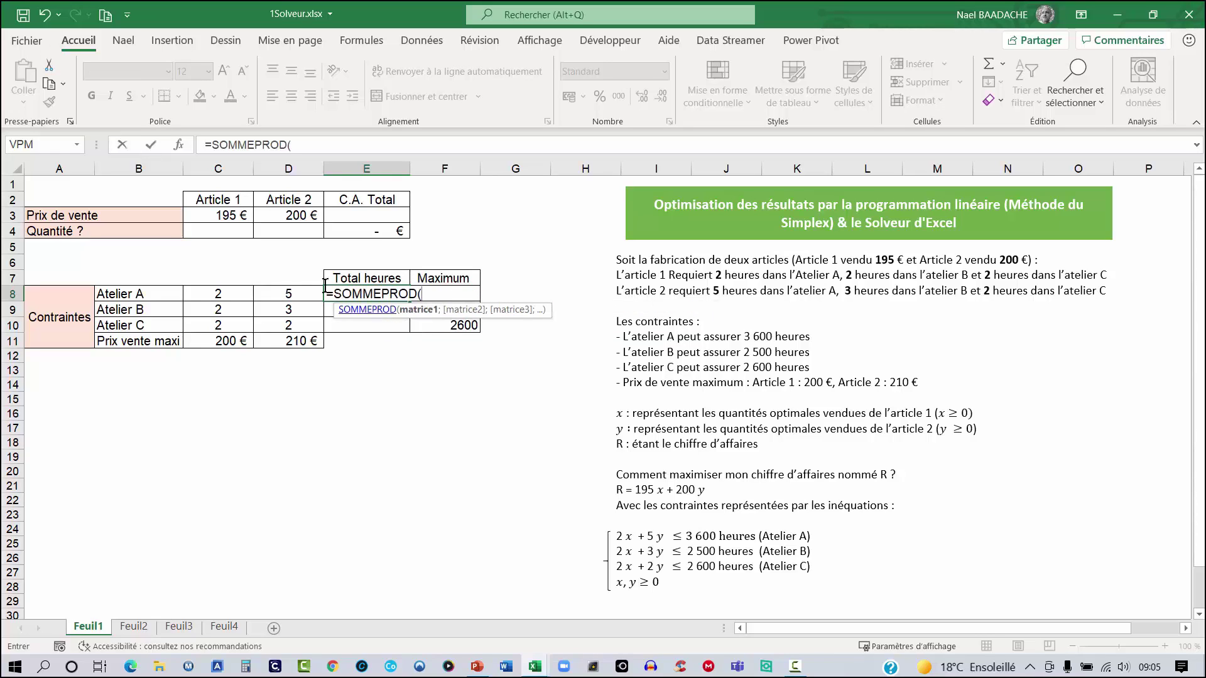
{"action": "left_click_drag", "start_coordinate": [202, 236], "coordinate": [300, 233]}
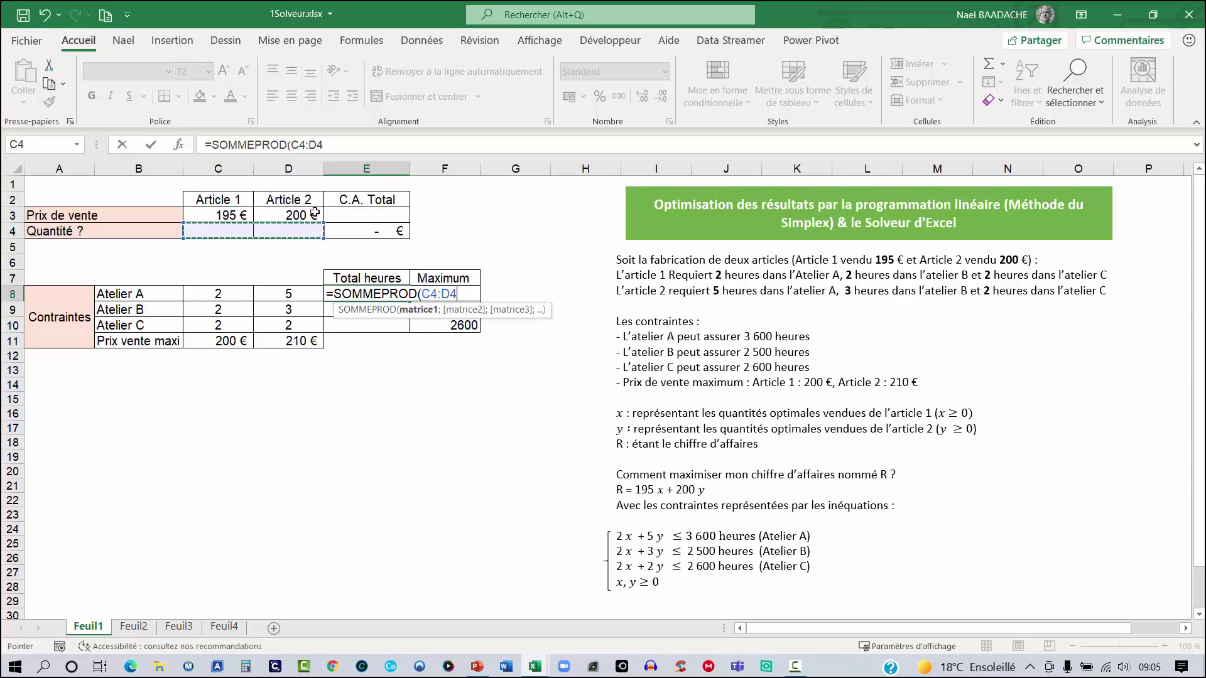
{"action": "type", "text": ";"}
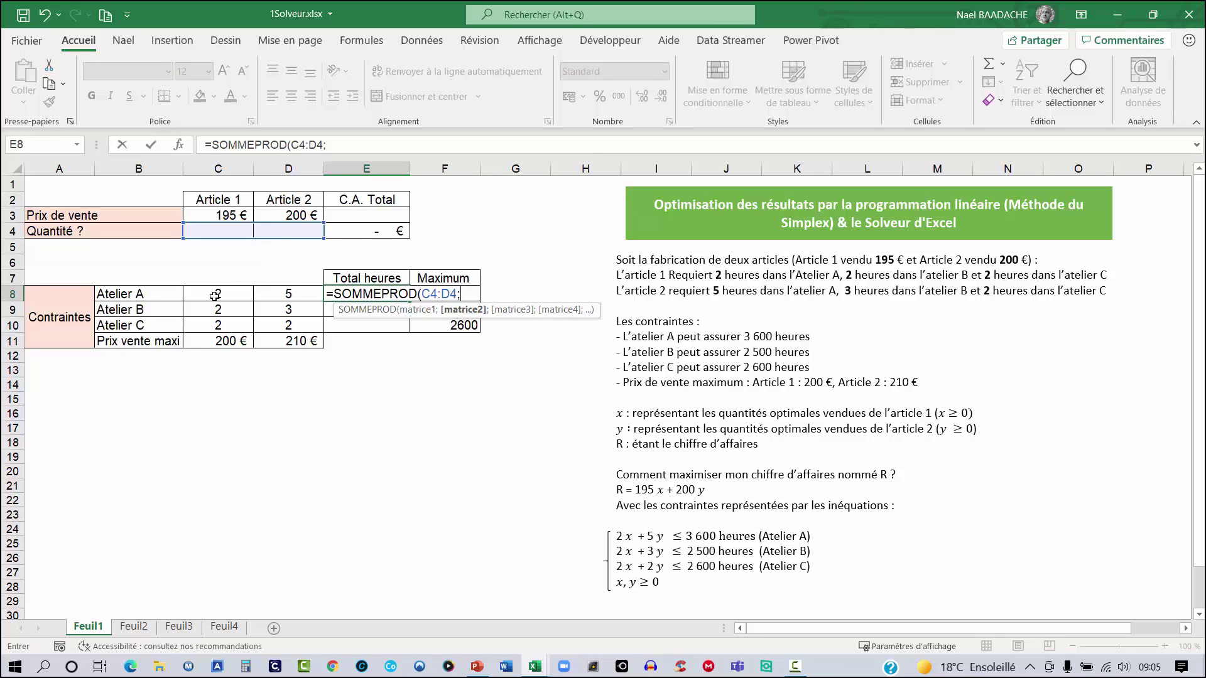
{"action": "left_click_drag", "start_coordinate": [212, 293], "coordinate": [277, 287]}
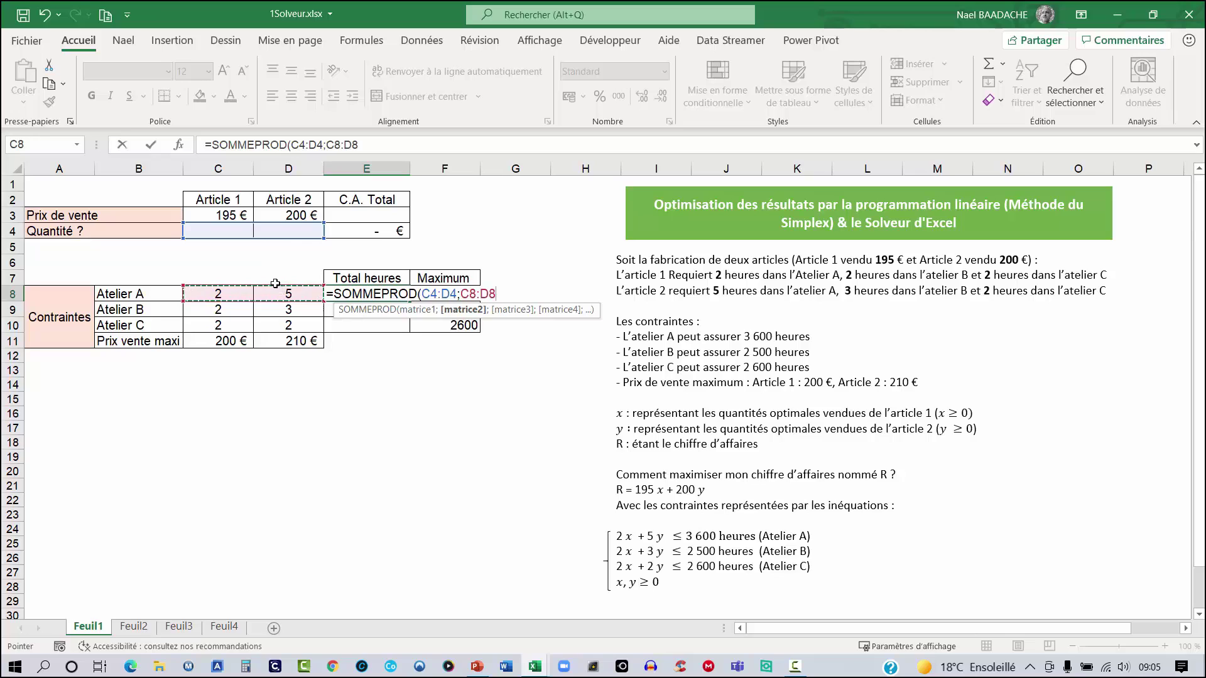
{"action": "type", "text": ")"}
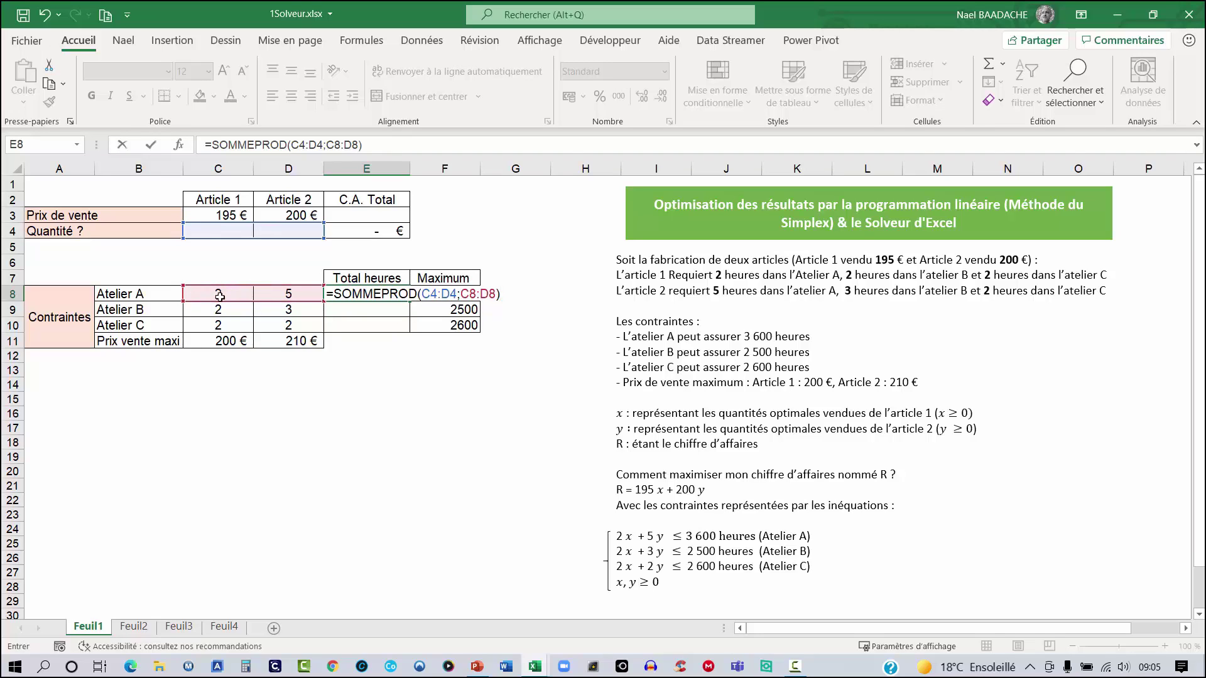
- Make the quantity range in the Atelier A formula absolute, as $C$4:$D$4
{"action": "left_click", "coordinate": [436, 292]}
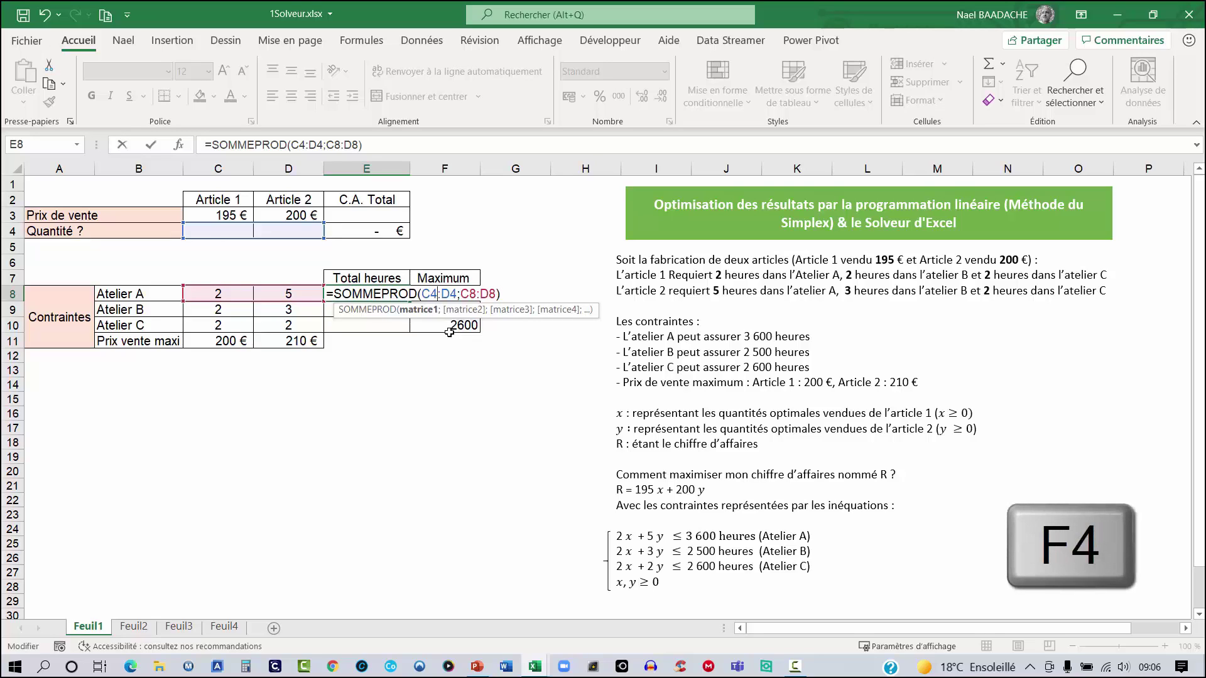
{"action": "key", "text": "F4"}
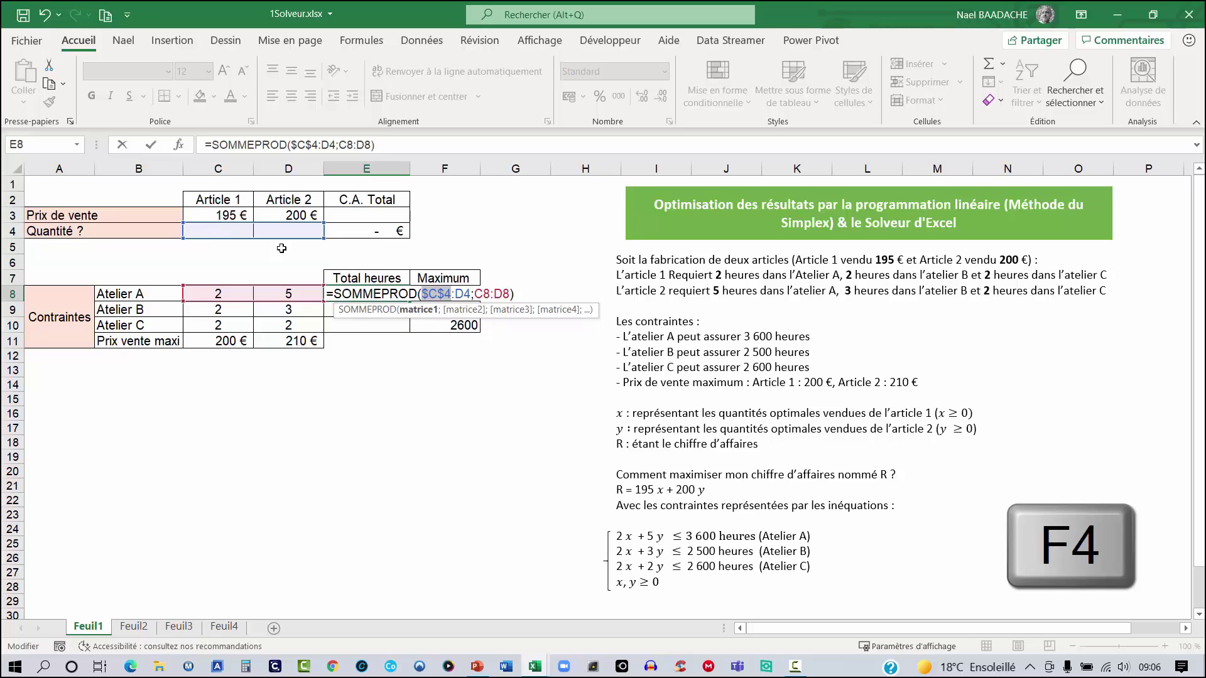
{"action": "left_click", "coordinate": [466, 293]}
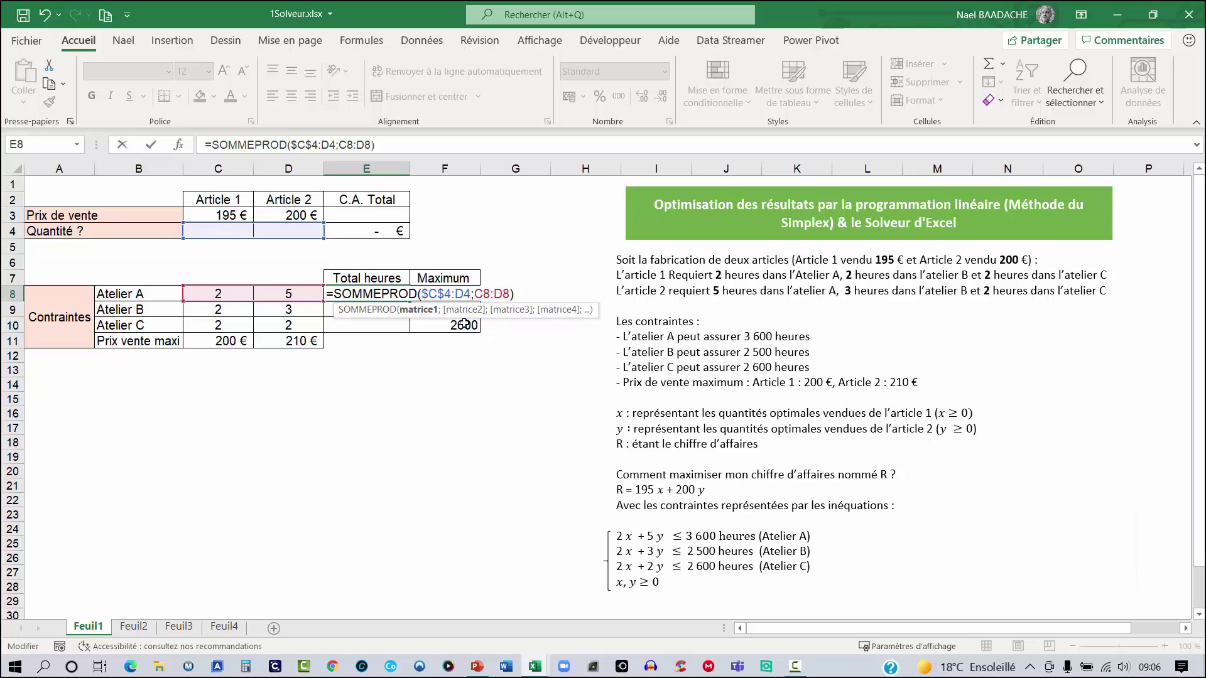
{"action": "key", "text": "F4"}
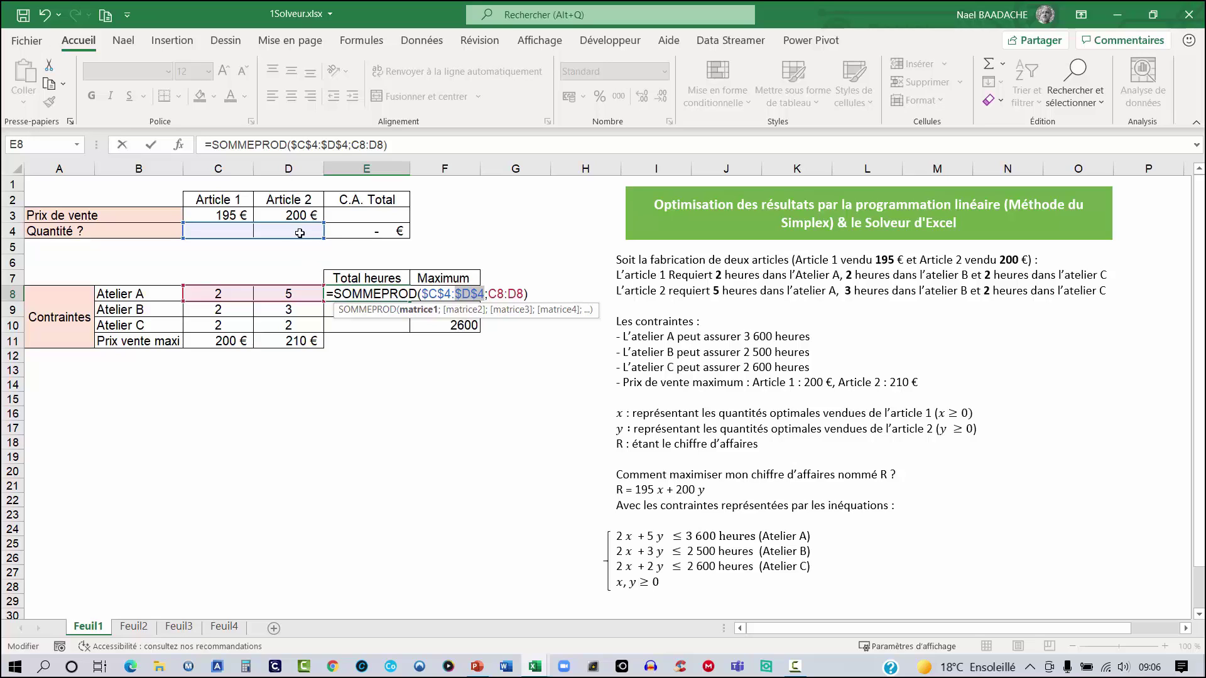
- Copy the Atelier A total hours formula down to Atelier B and Atelier C
{"action": "left_click", "coordinate": [370, 294]}
{"action": "left_click_drag", "start_coordinate": [409, 302], "coordinate": [401, 331]}
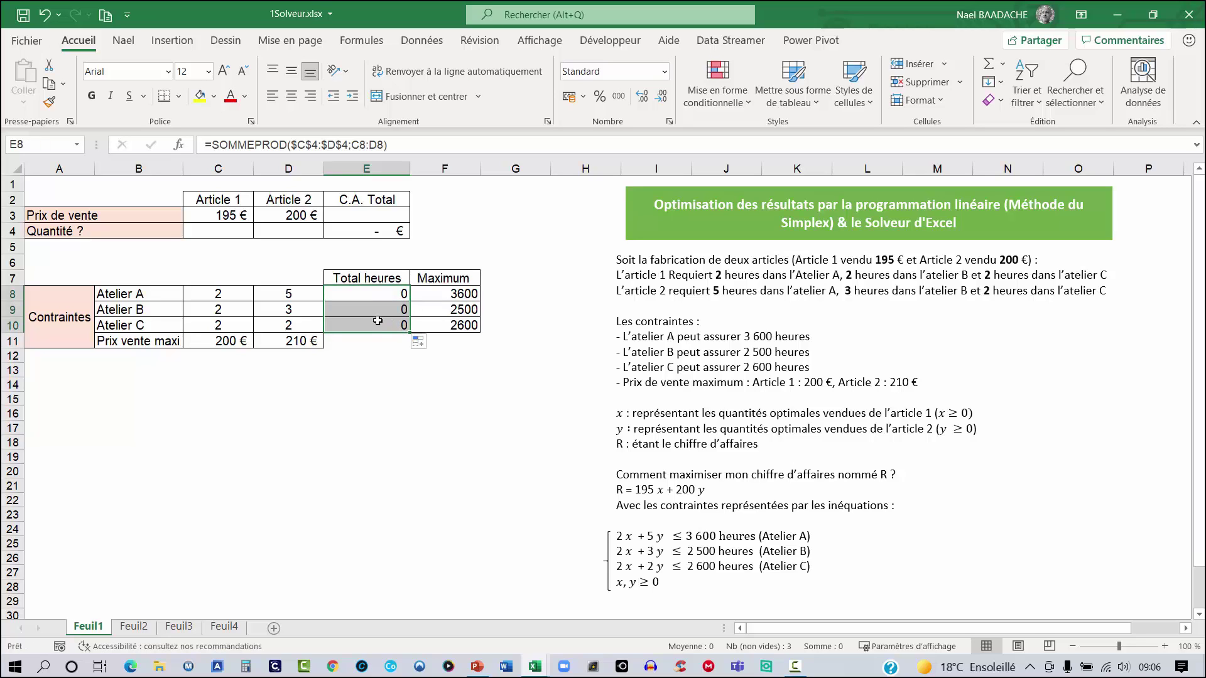
{"action": "double_click", "coordinate": [374, 310]}
{"action": "left_click", "coordinate": [405, 452]}
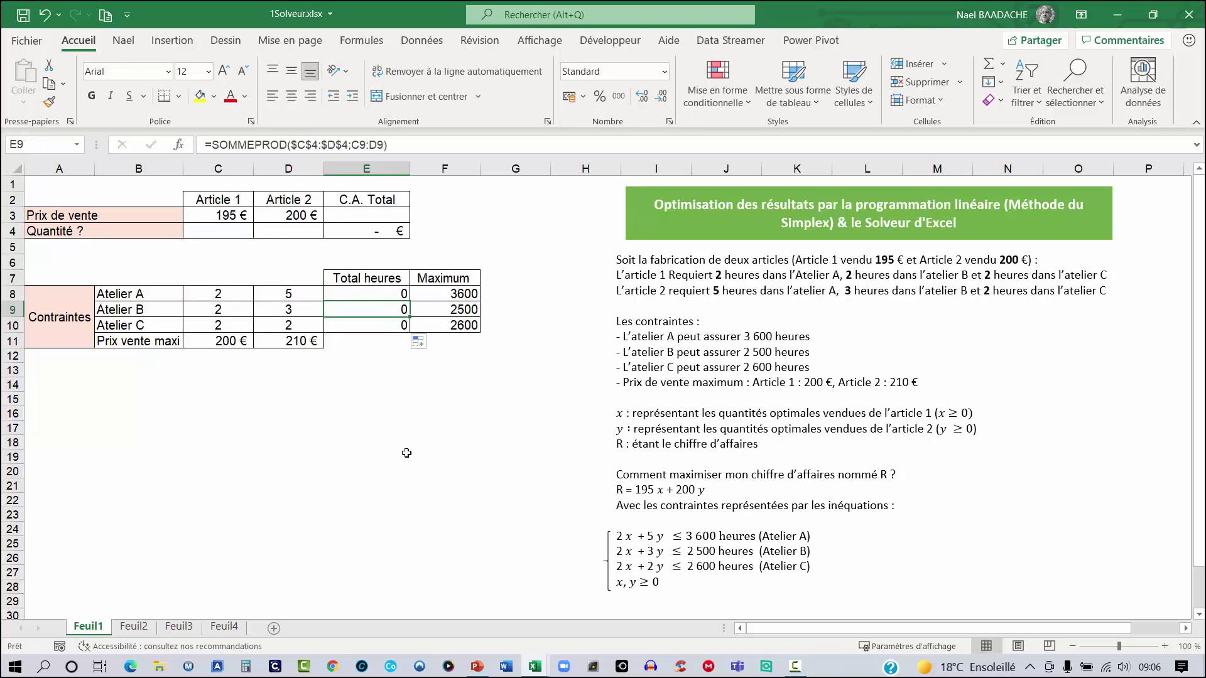
- Test the formulas with quantities of 200 for Article 1 and 100 for Article 2
{"action": "left_click", "coordinate": [221, 233]}
{"action": "type", "text": "200"}
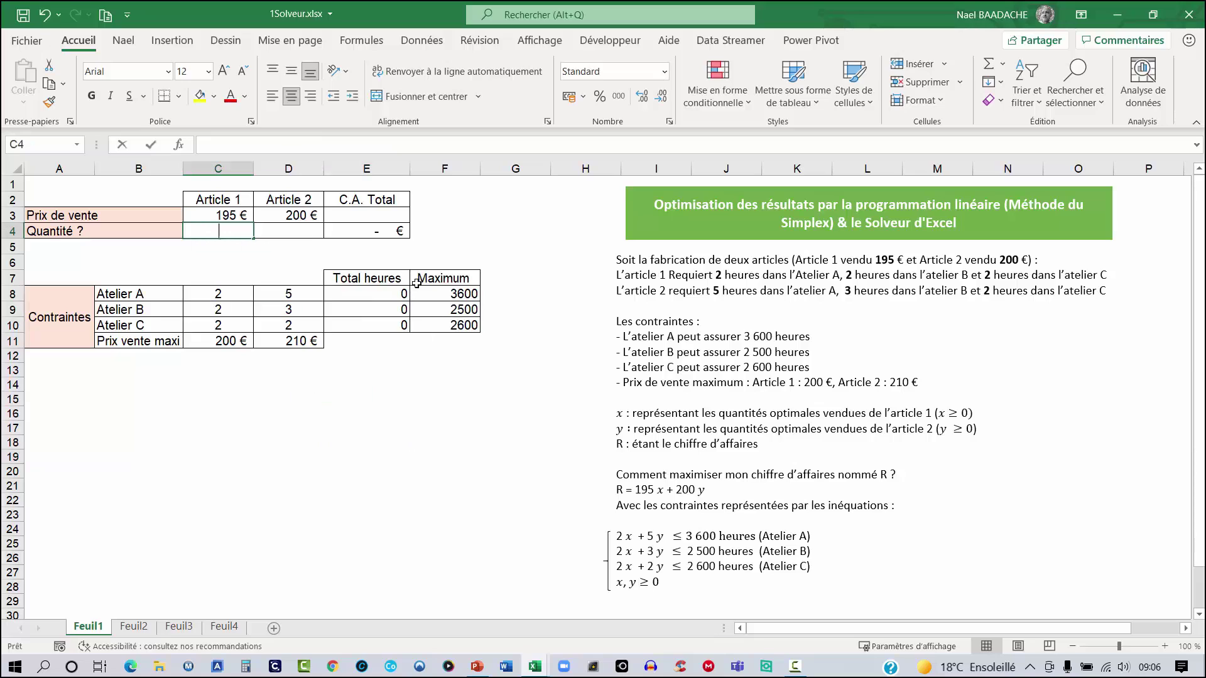
{"action": "key", "text": "Return"}
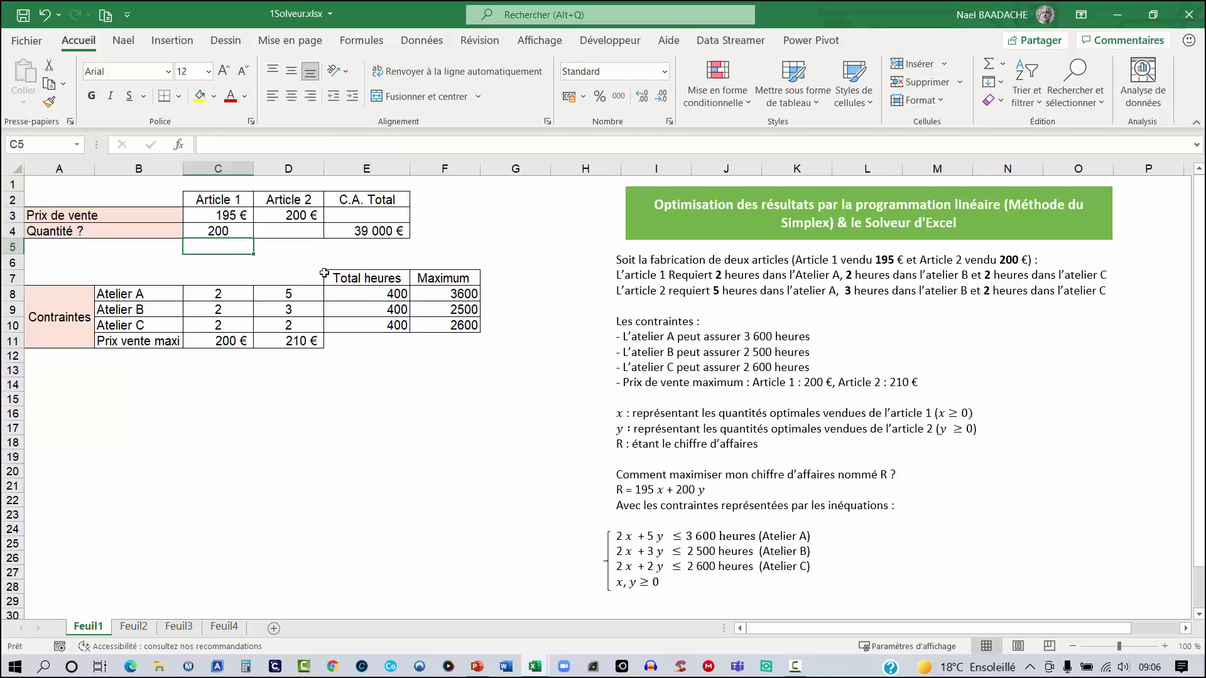
{"action": "left_click", "coordinate": [392, 294]}
{"action": "left_click", "coordinate": [282, 230]}
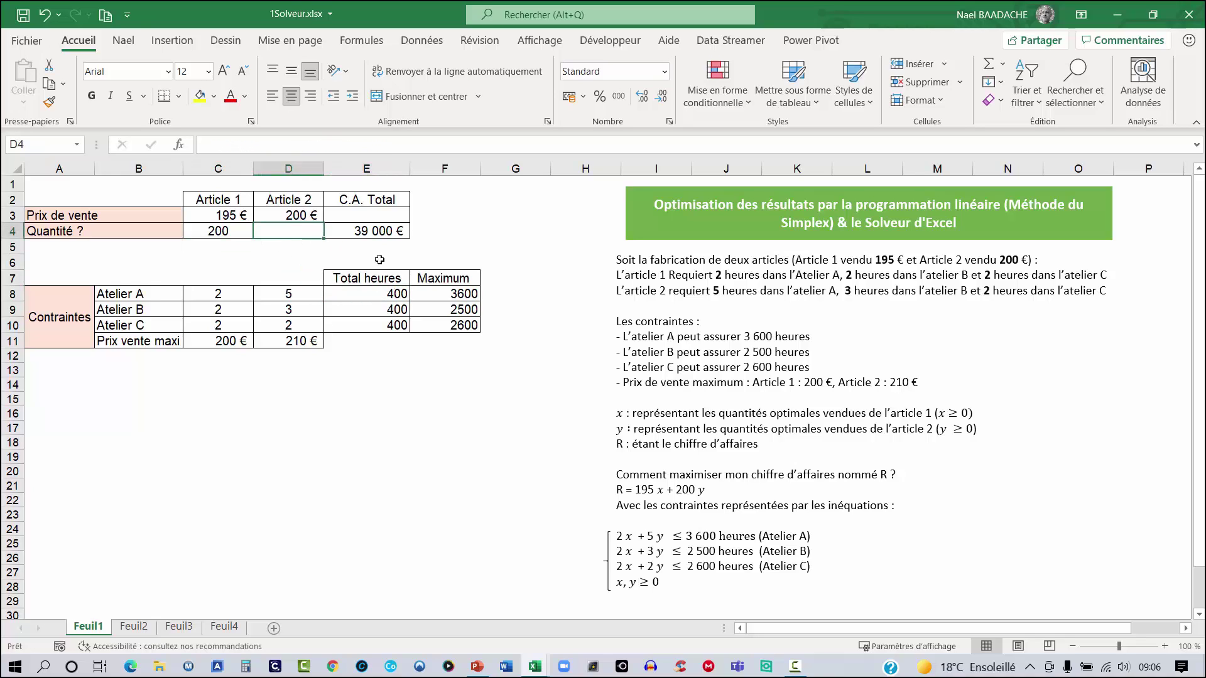
{"action": "type", "text": "100"}
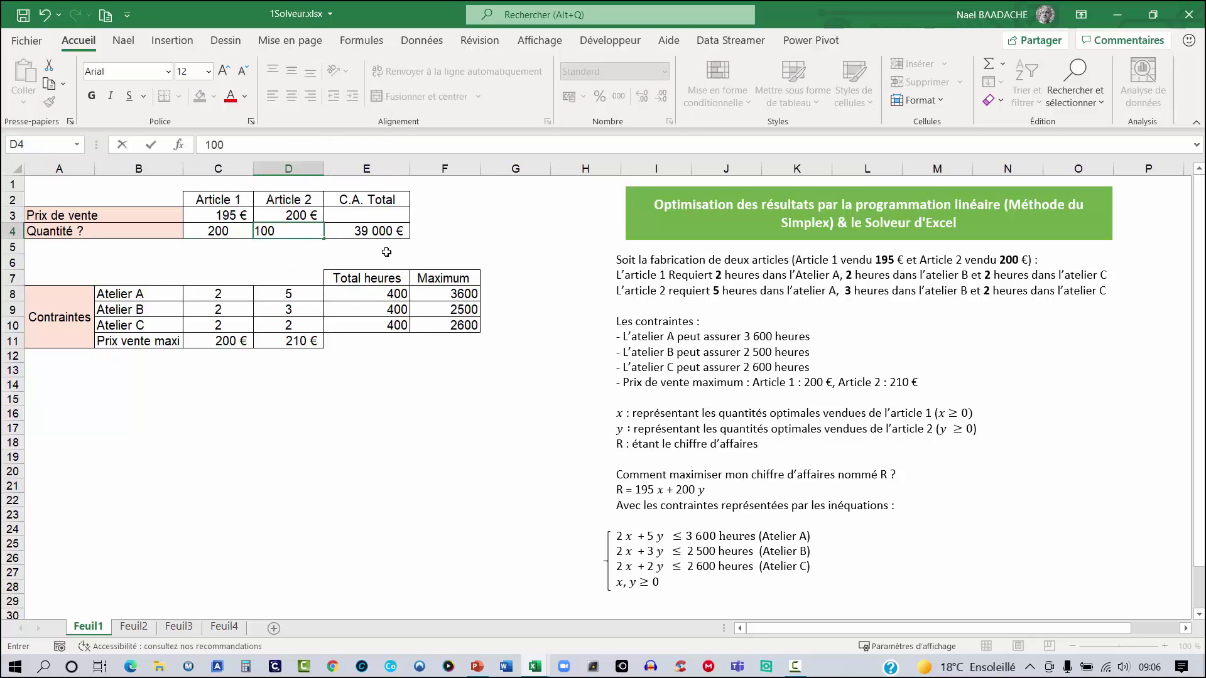
{"action": "key", "text": "Return"}
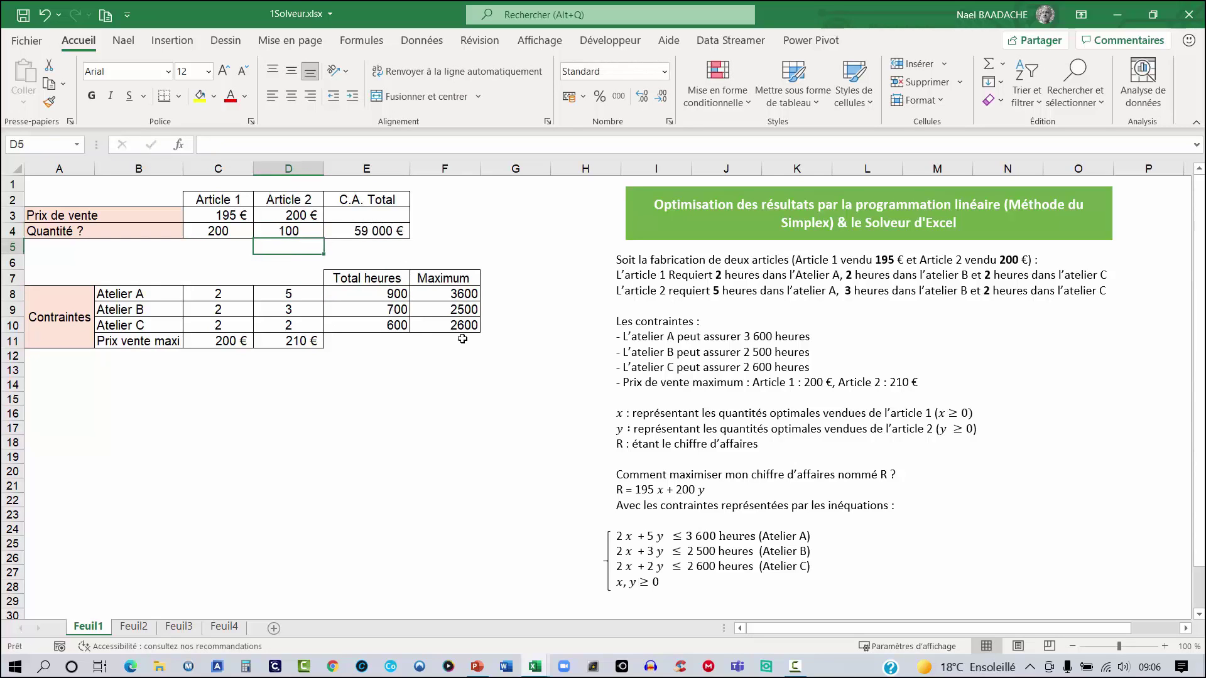
{"action": "left_click", "coordinate": [380, 297]}
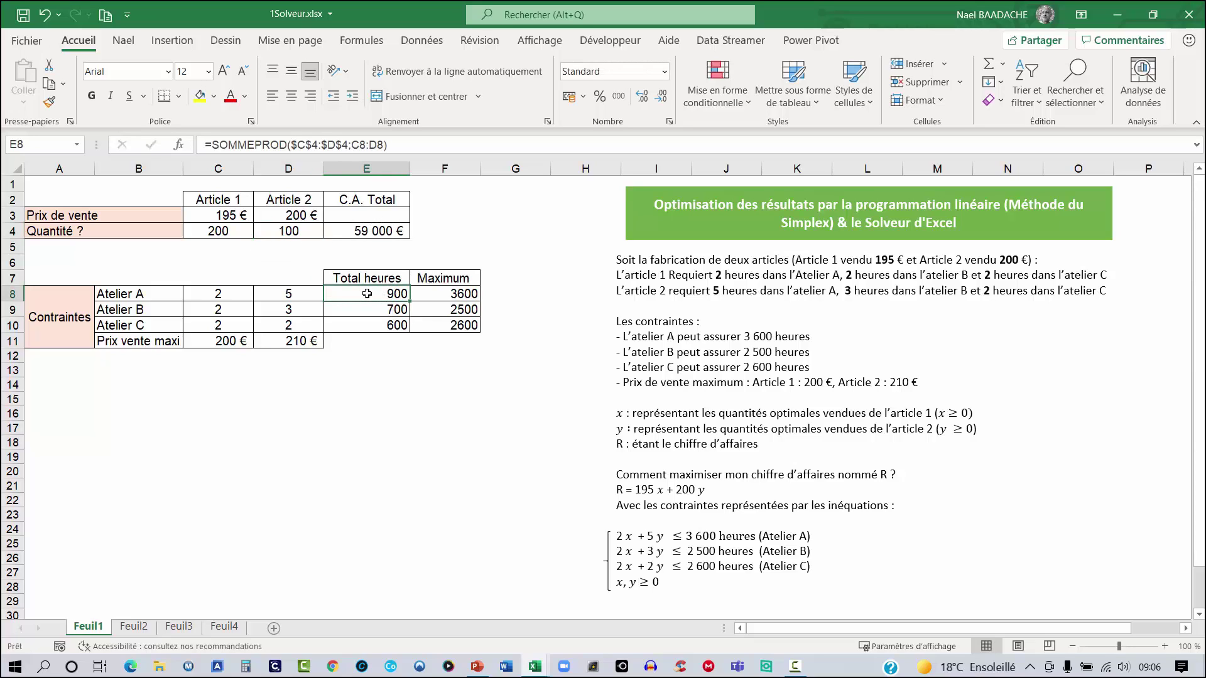
- Clear the trial quantities of both articles
{"action": "left_click_drag", "start_coordinate": [218, 232], "coordinate": [255, 234]}
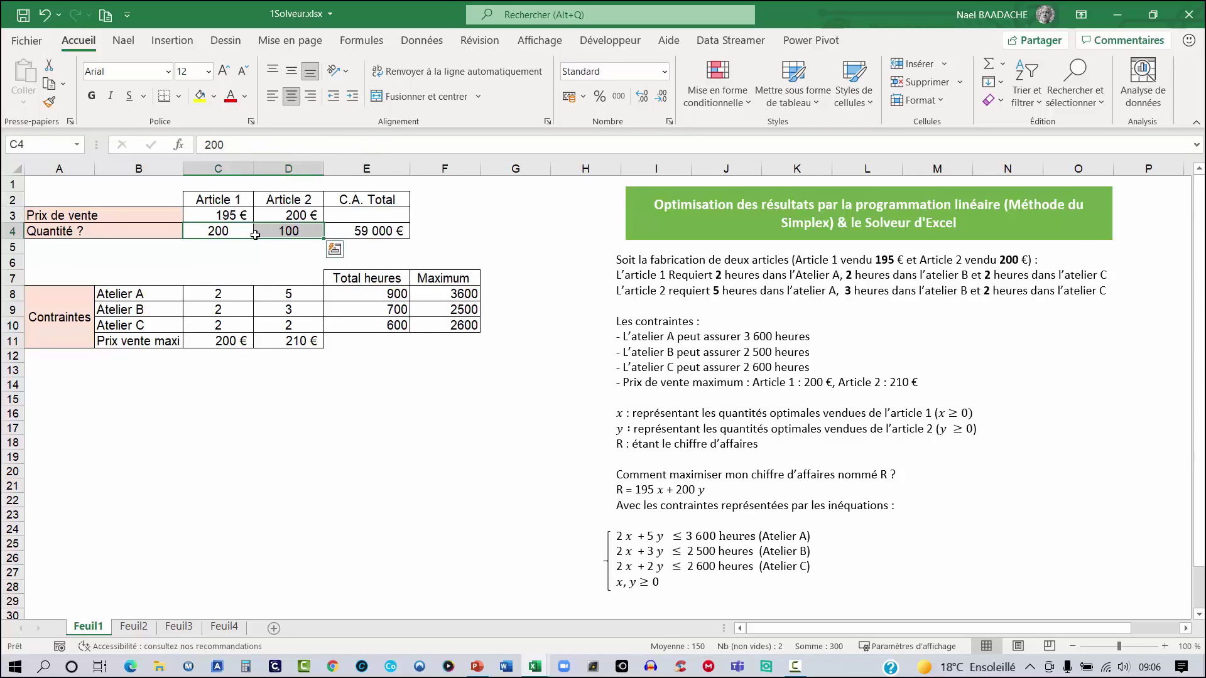
{"action": "key", "text": "Delete"}
{"action": "left_click", "coordinate": [345, 389]}
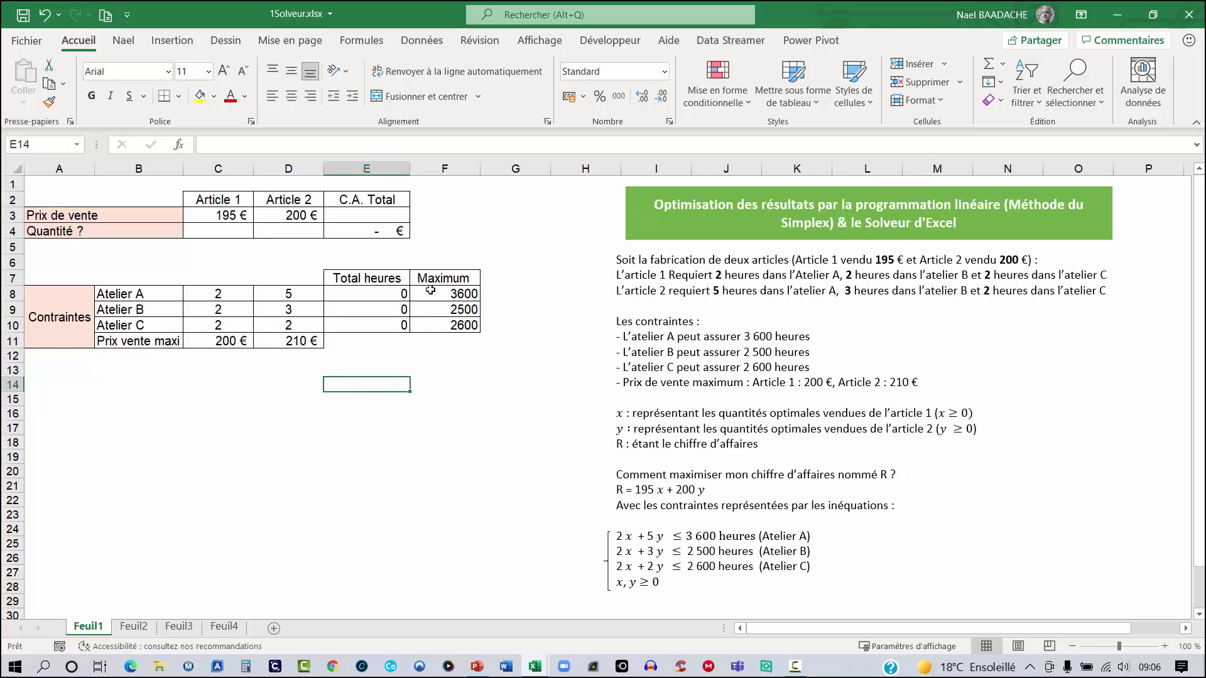
- Review the Atelier A total hours formula and the maximum hours of the three workshops
{"action": "left_click_drag", "start_coordinate": [432, 291], "coordinate": [445, 325]}
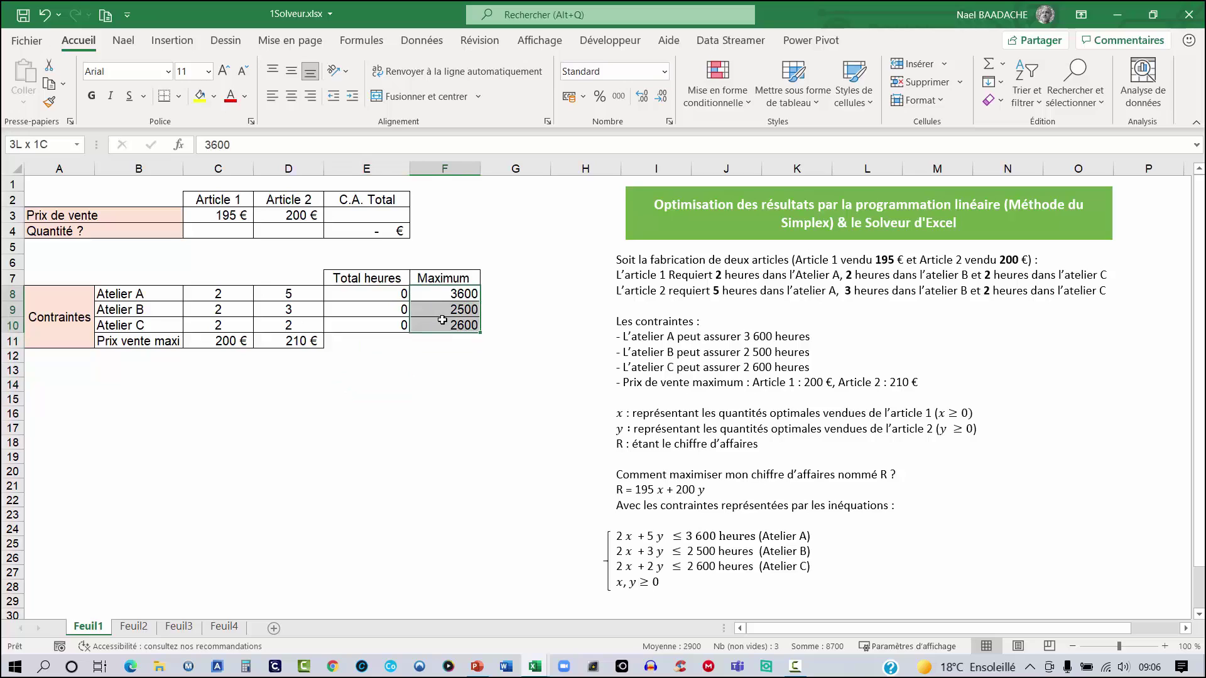
{"action": "left_click", "coordinate": [386, 293]}
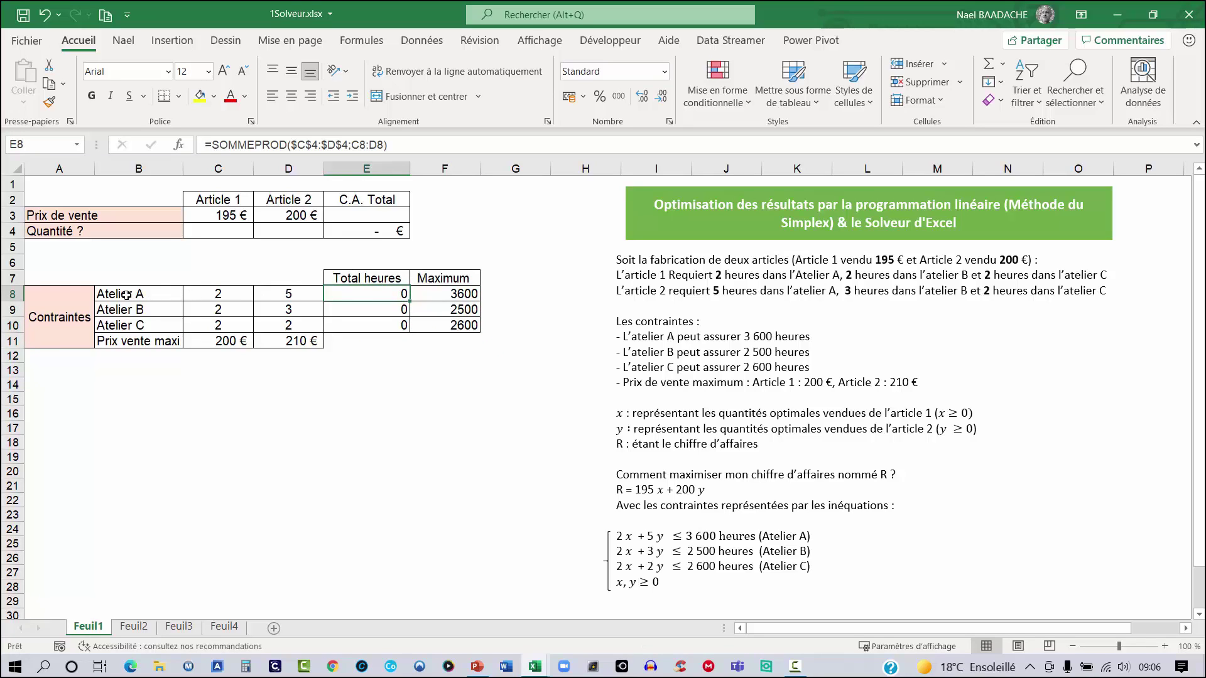
{"action": "left_click", "coordinate": [454, 291]}
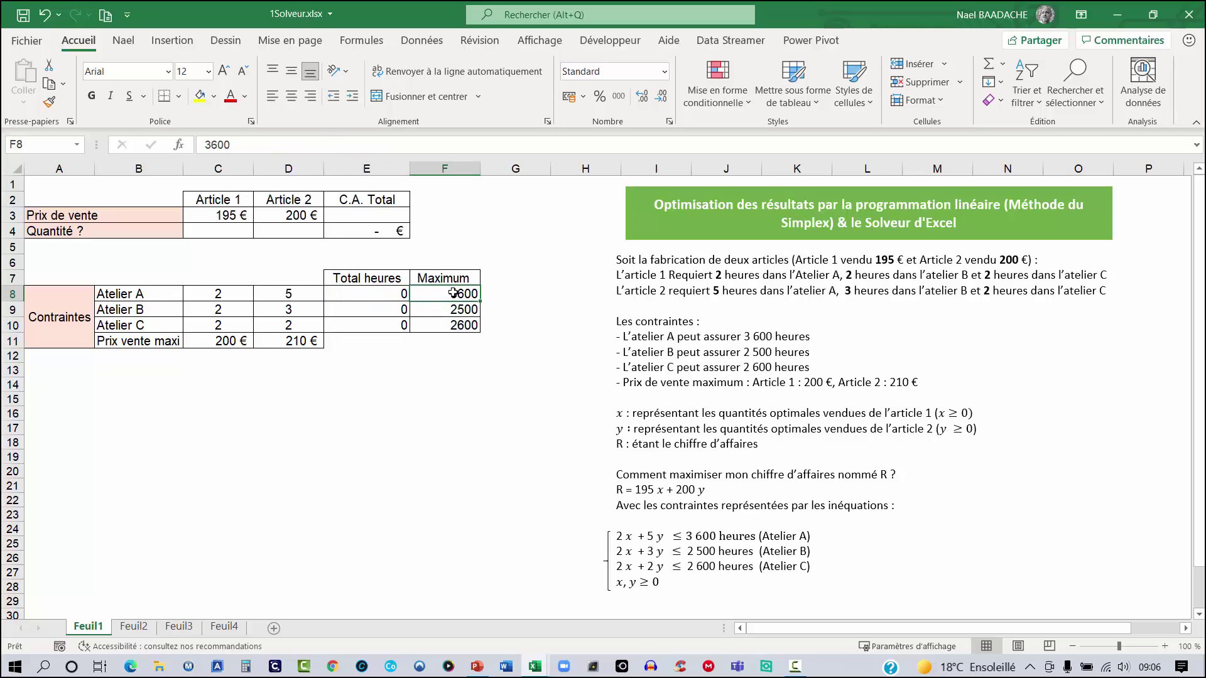
{"action": "left_click", "coordinate": [455, 312]}
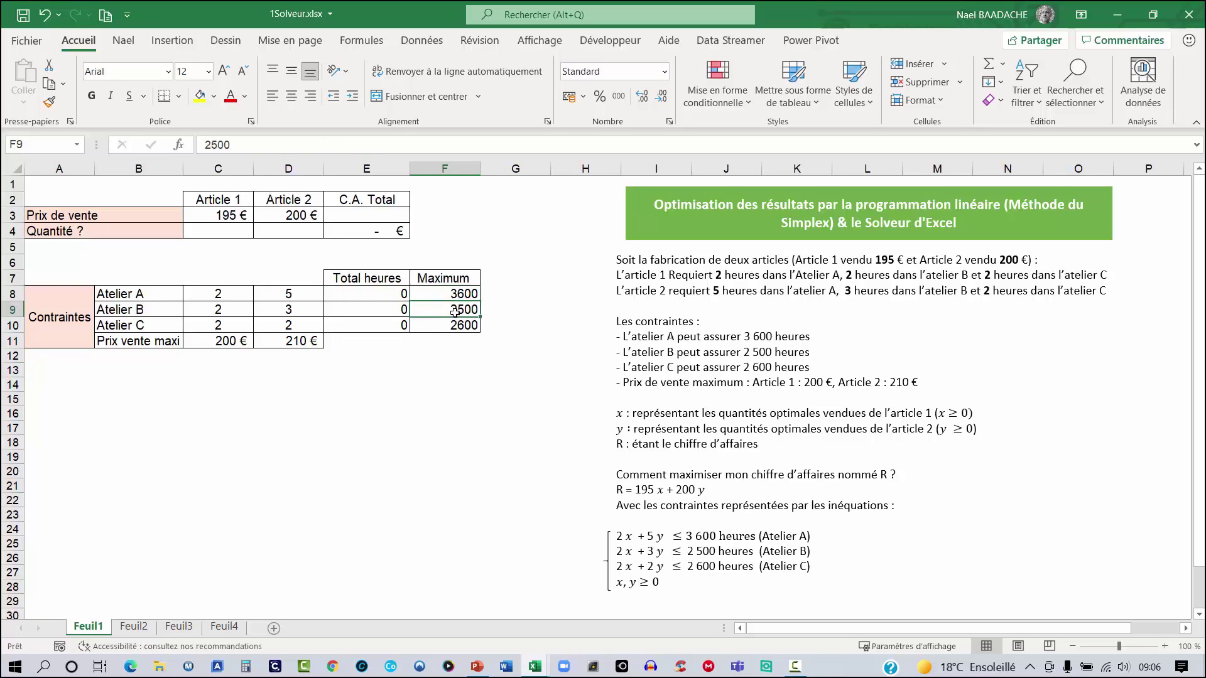
{"action": "left_click", "coordinate": [440, 327]}
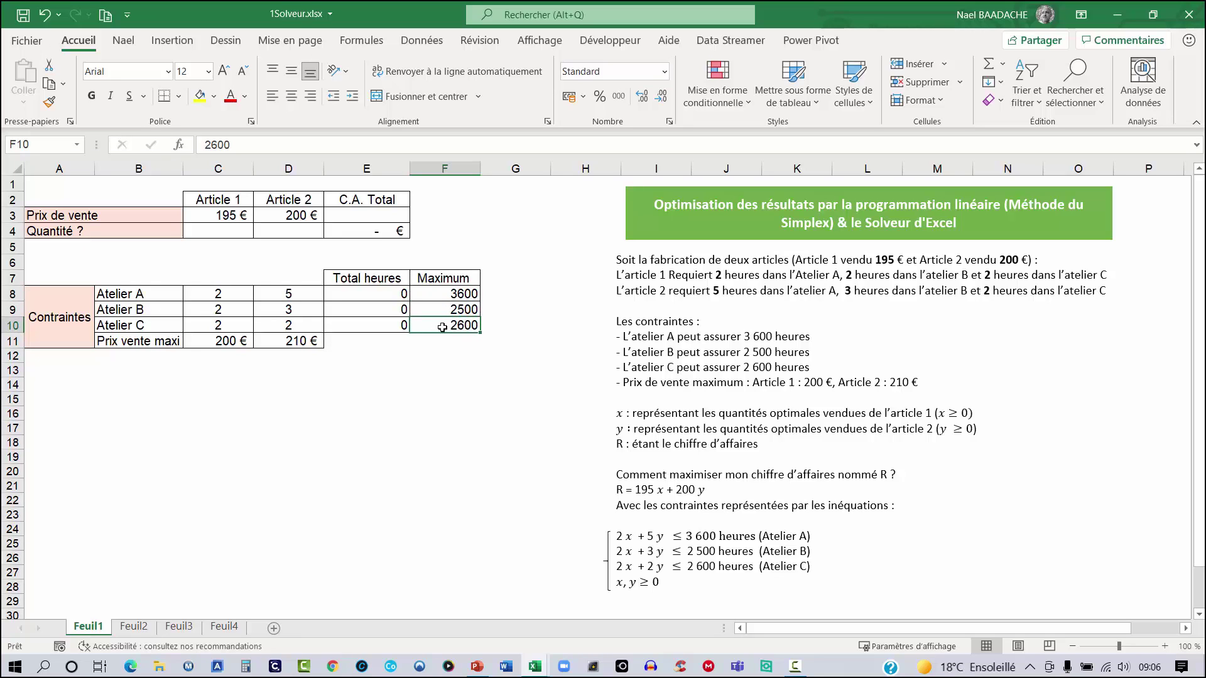
{"action": "left_click", "coordinate": [432, 366]}
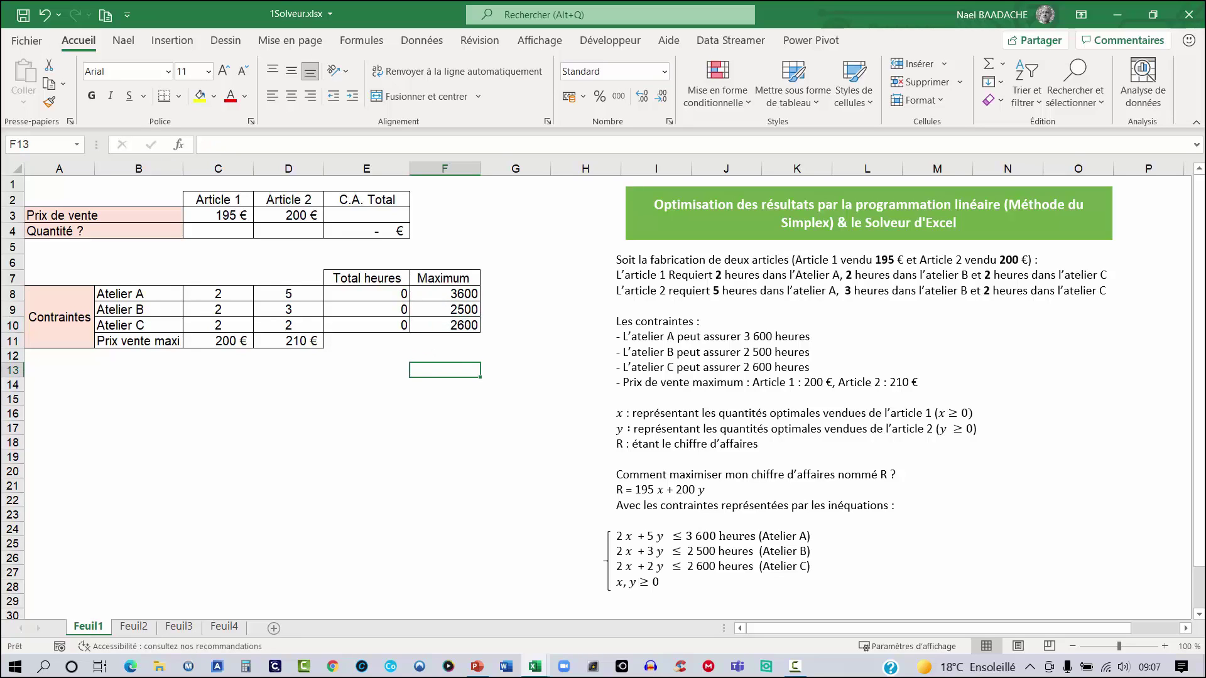
{"action": "left_click", "coordinate": [366, 425]}
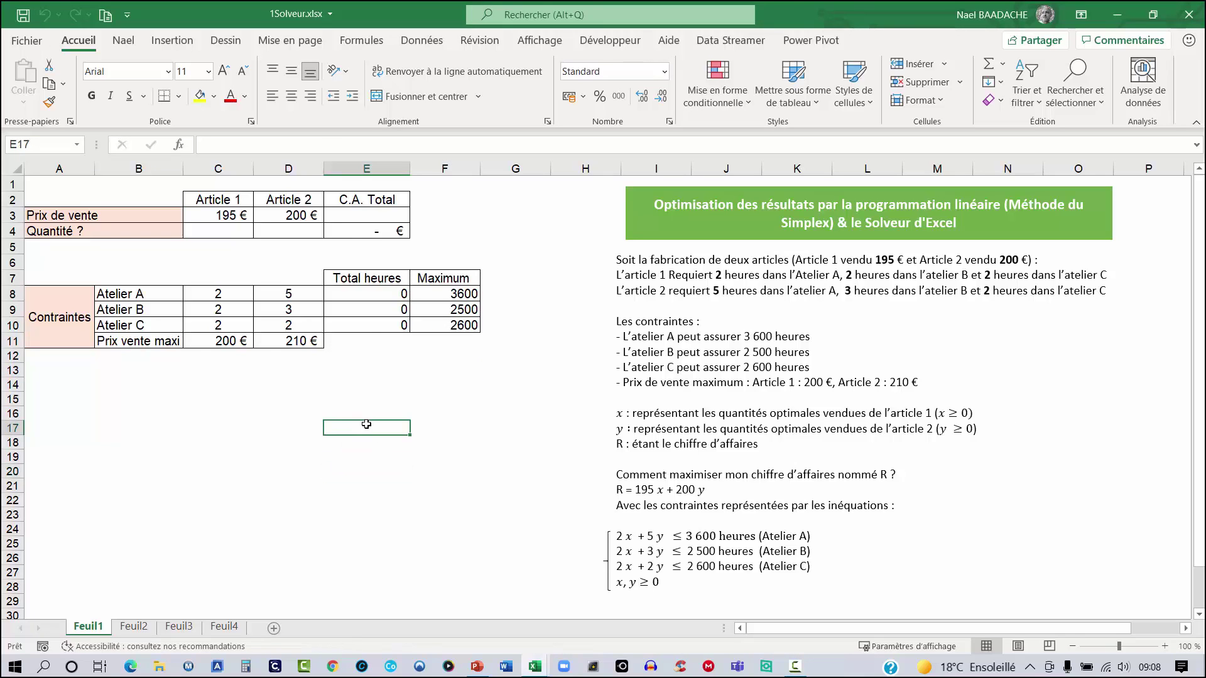
- Check in the Excel add-ins list that the Solver add-in is enabled
{"action": "left_click", "coordinate": [421, 44]}
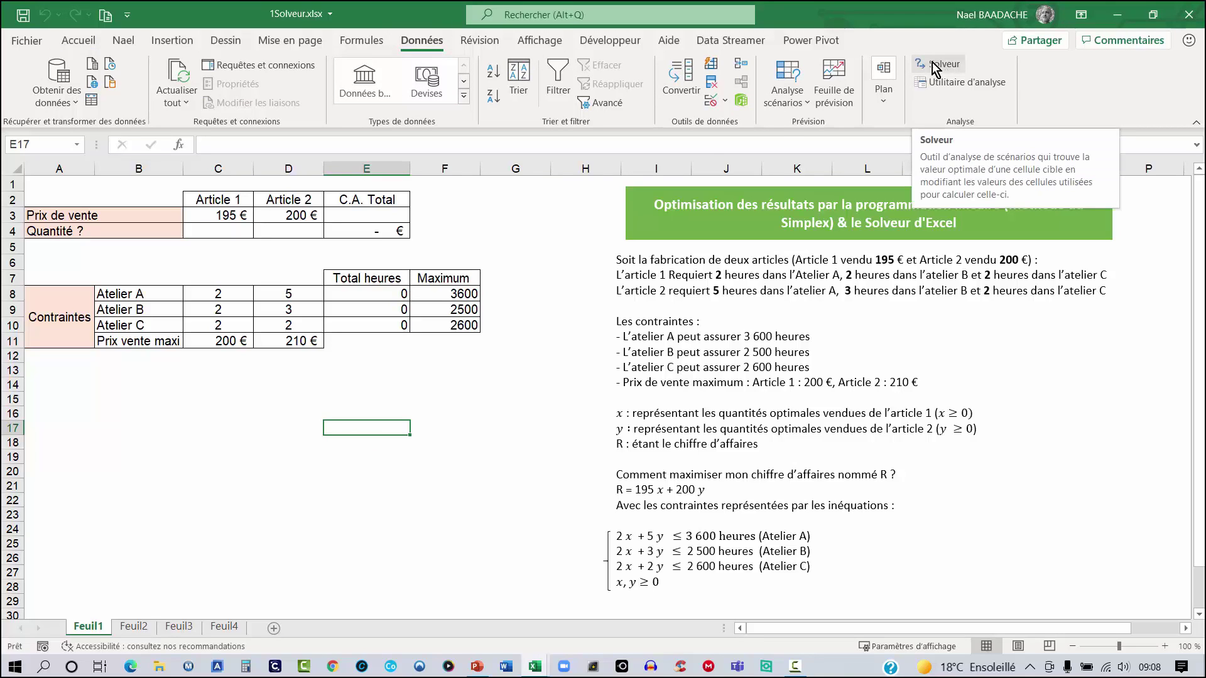
{"action": "left_click", "coordinate": [32, 44]}
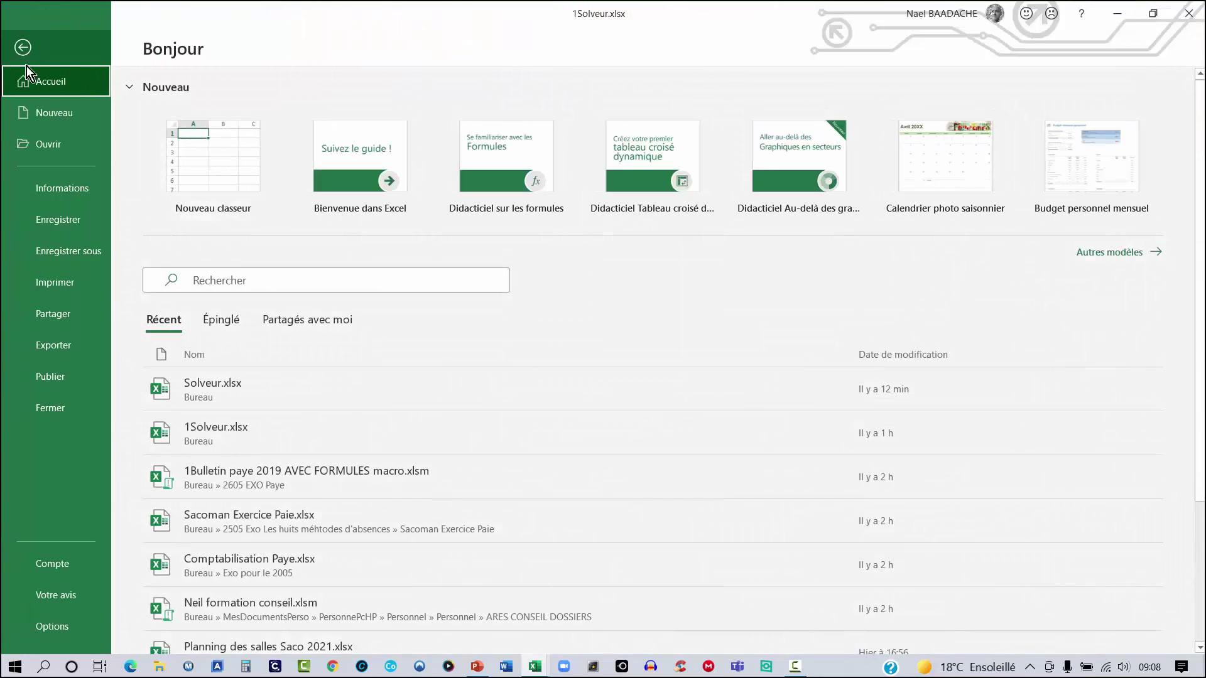
{"action": "left_click", "coordinate": [39, 631]}
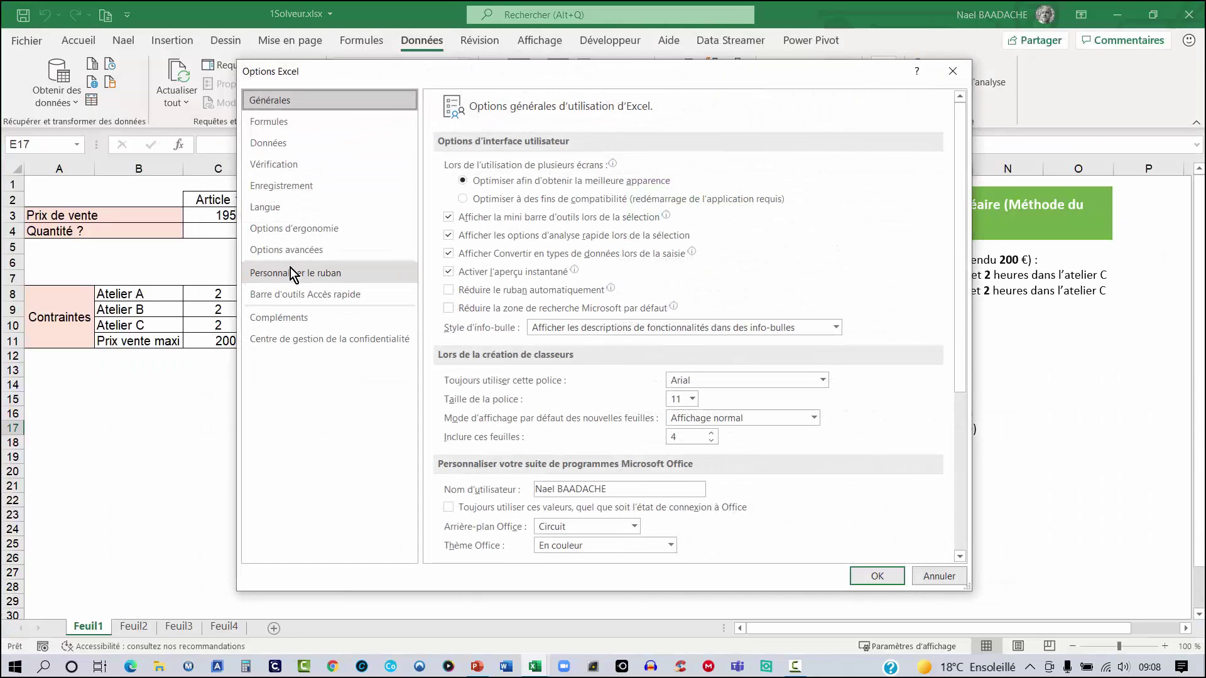
{"action": "left_click", "coordinate": [288, 319]}
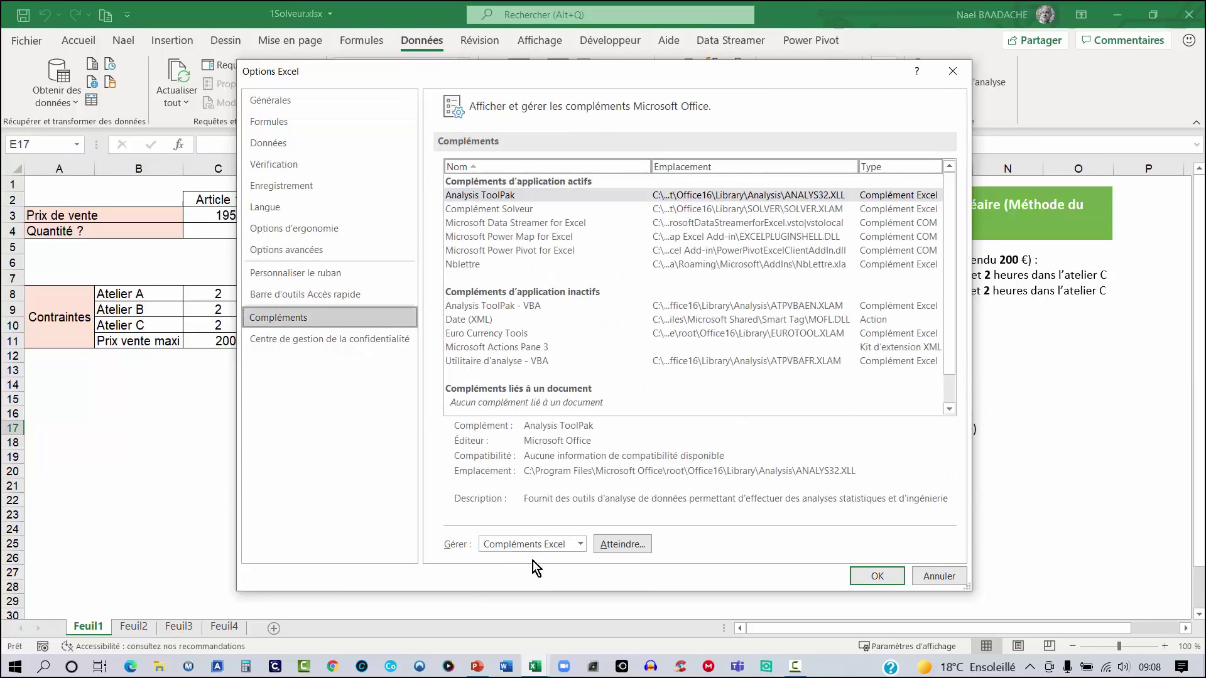
{"action": "left_click", "coordinate": [619, 545]}
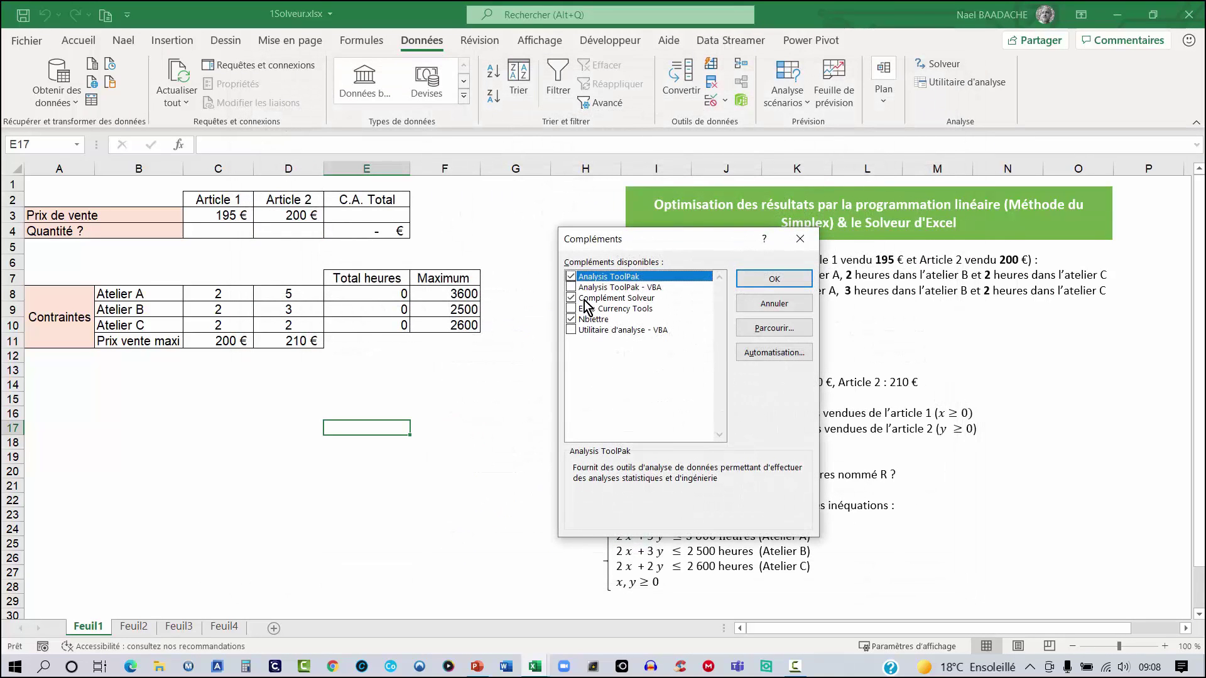
{"action": "left_click", "coordinate": [764, 279]}
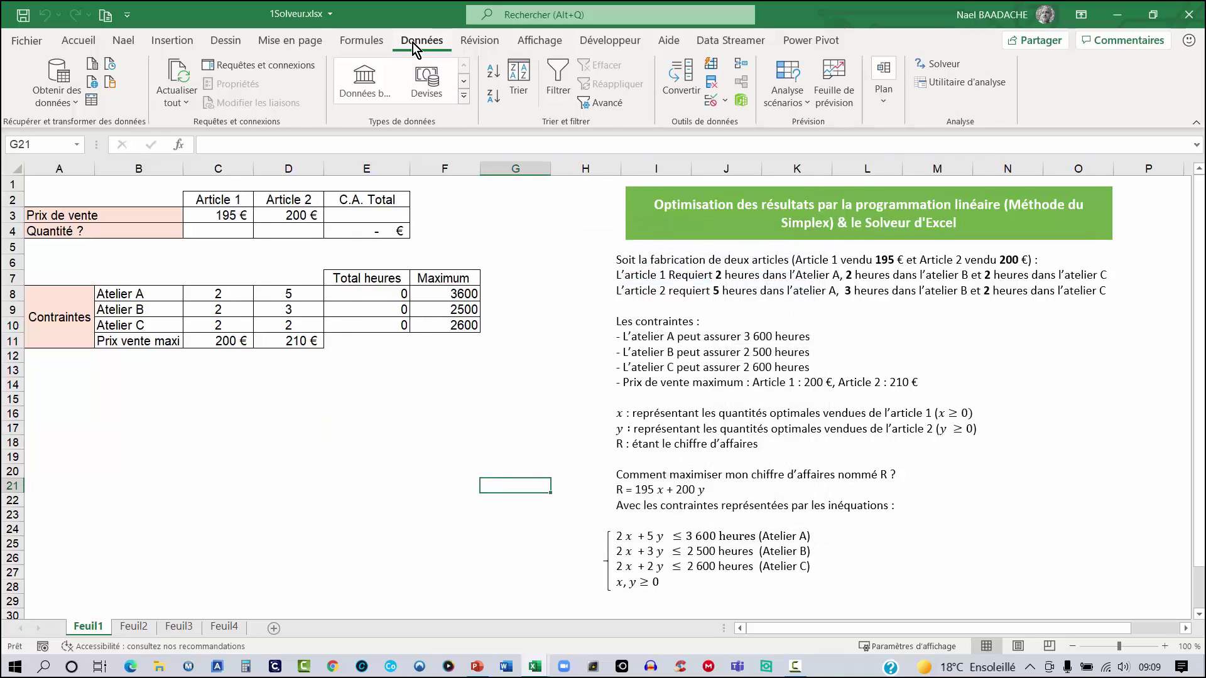
- Open the Solver and reset all of its existing parameters
{"action": "left_click", "coordinate": [948, 68]}
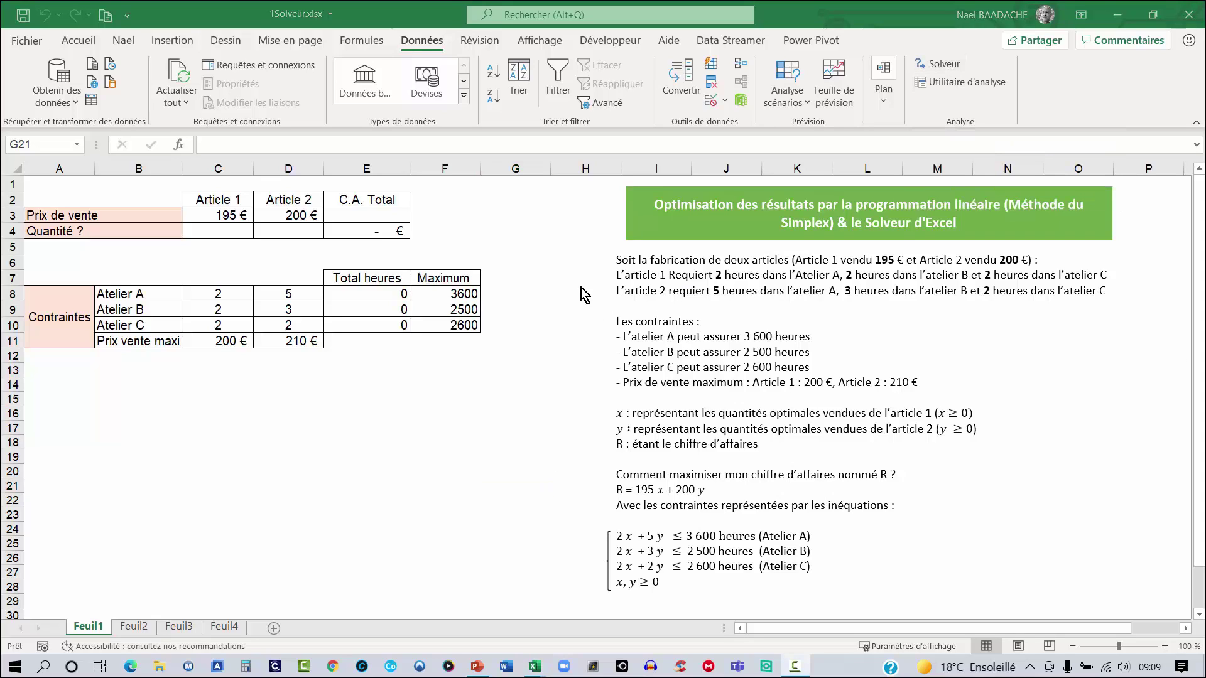
{"action": "left_click", "coordinate": [944, 66]}
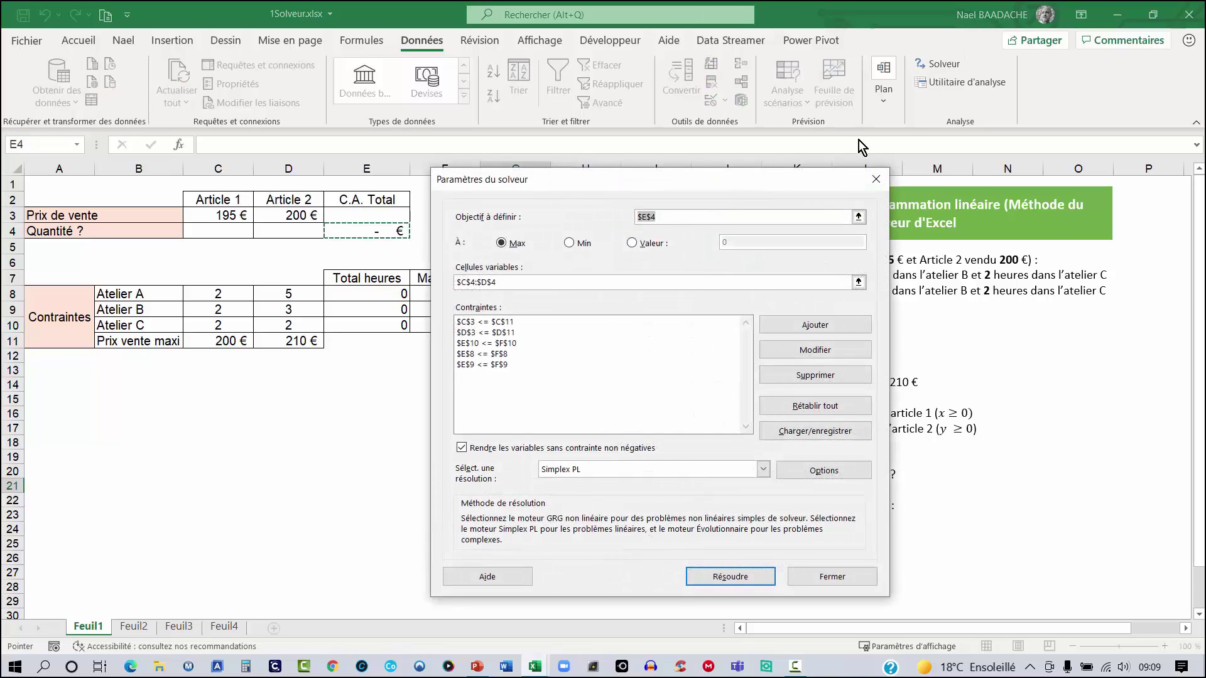
{"action": "left_click", "coordinate": [815, 407]}
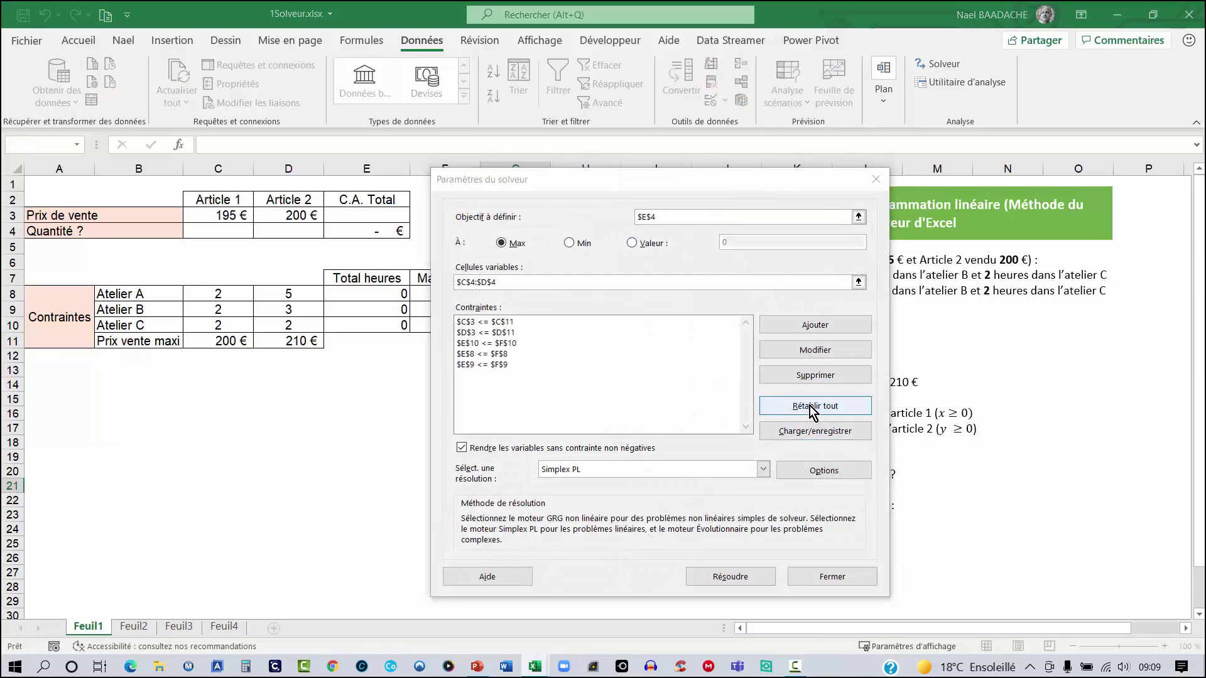
{"action": "left_click", "coordinate": [665, 393]}
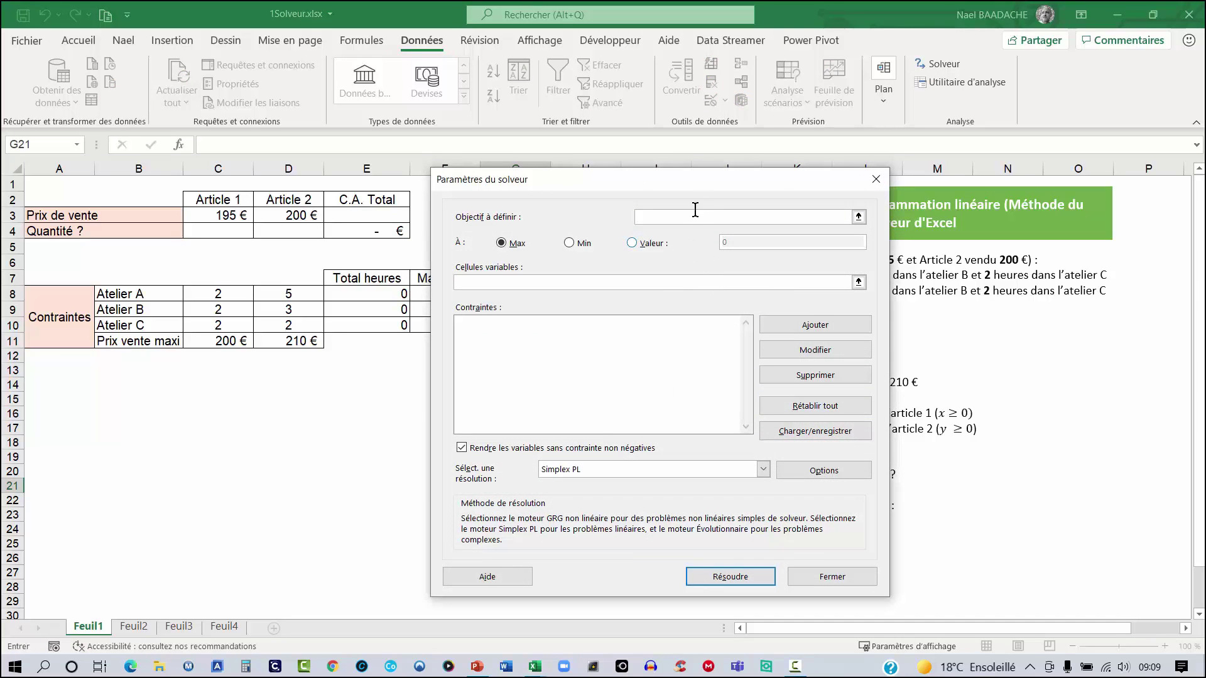
- Set the Solver to maximize the total revenue in E4 by changing the quantity cells C4:D4
{"action": "left_click_drag", "start_coordinate": [685, 187], "coordinate": [927, 236]}
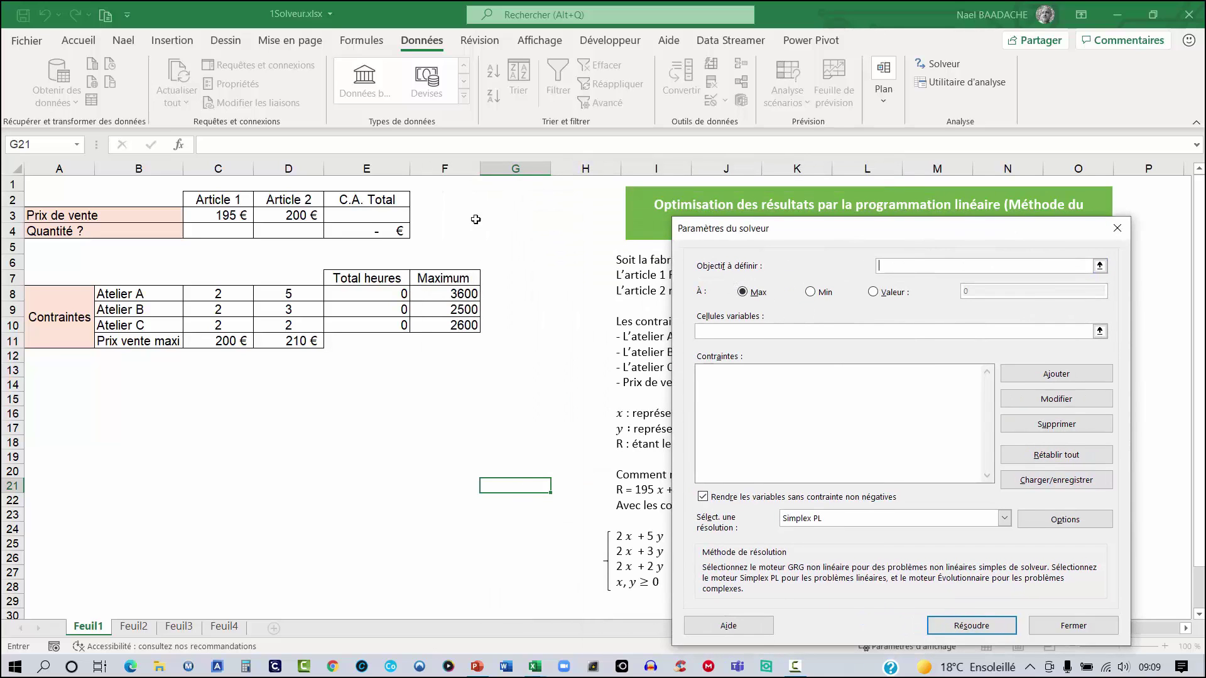
{"action": "left_click", "coordinate": [367, 232]}
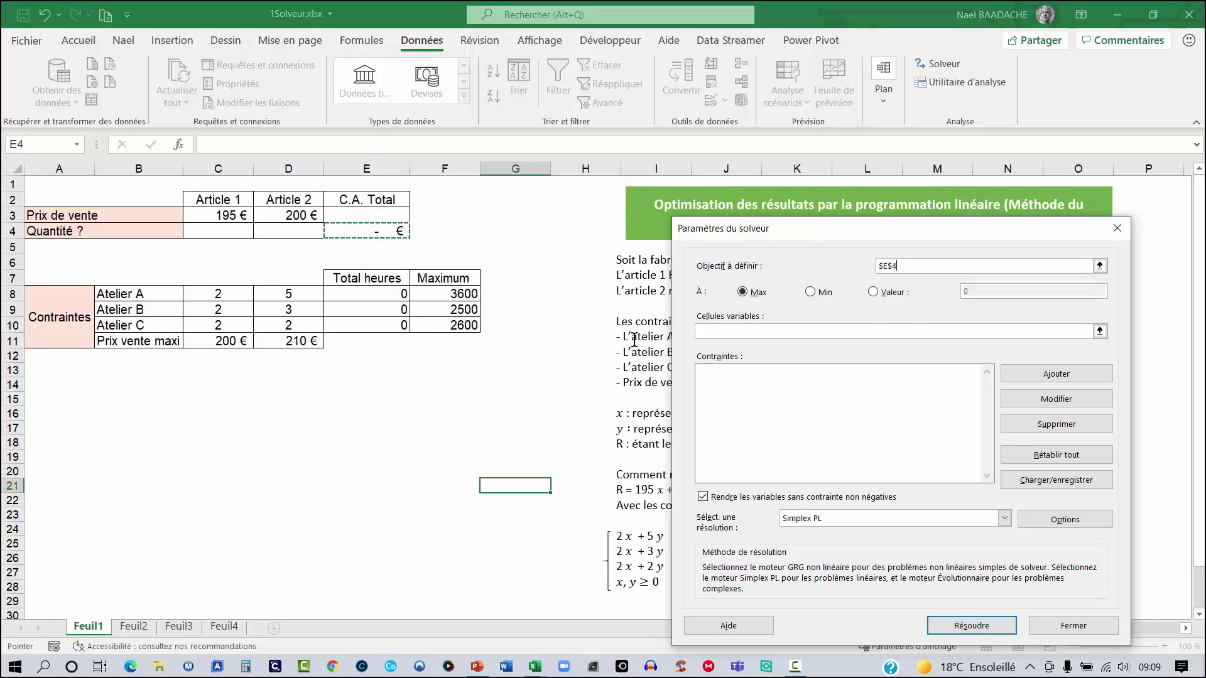
{"action": "left_click", "coordinate": [722, 333]}
{"action": "left_click", "coordinate": [876, 293]}
{"action": "left_click", "coordinate": [966, 292]}
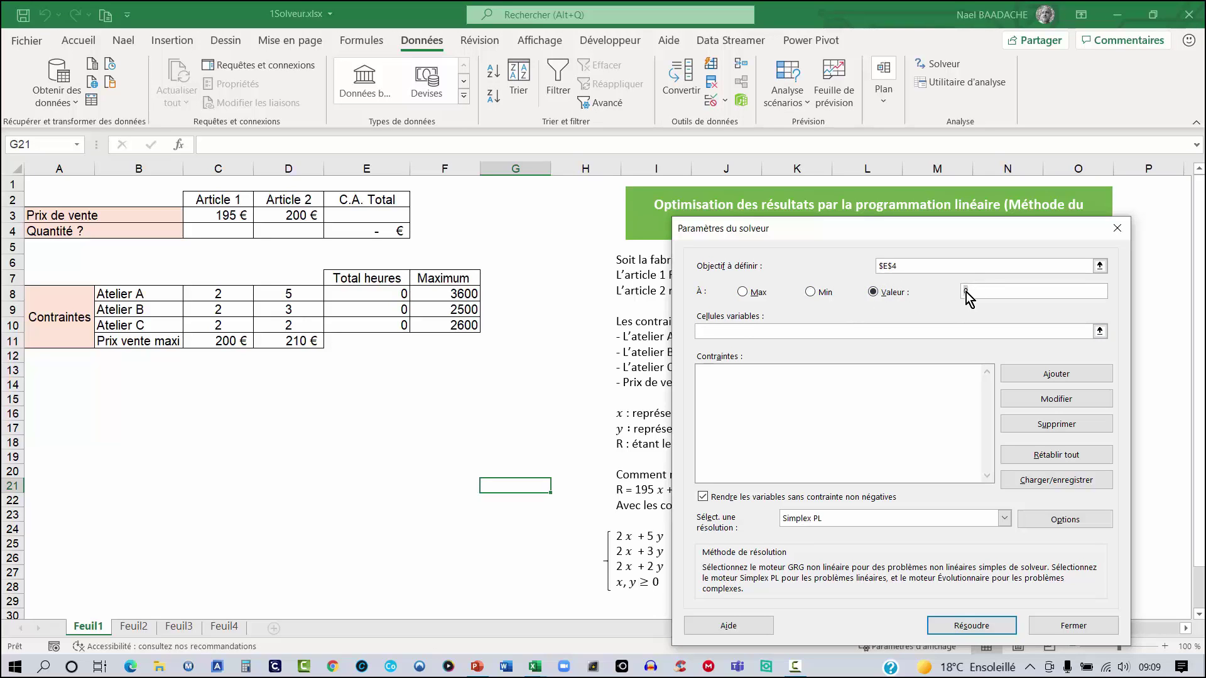
{"action": "left_click", "coordinate": [744, 293]}
{"action": "left_click", "coordinate": [713, 333]}
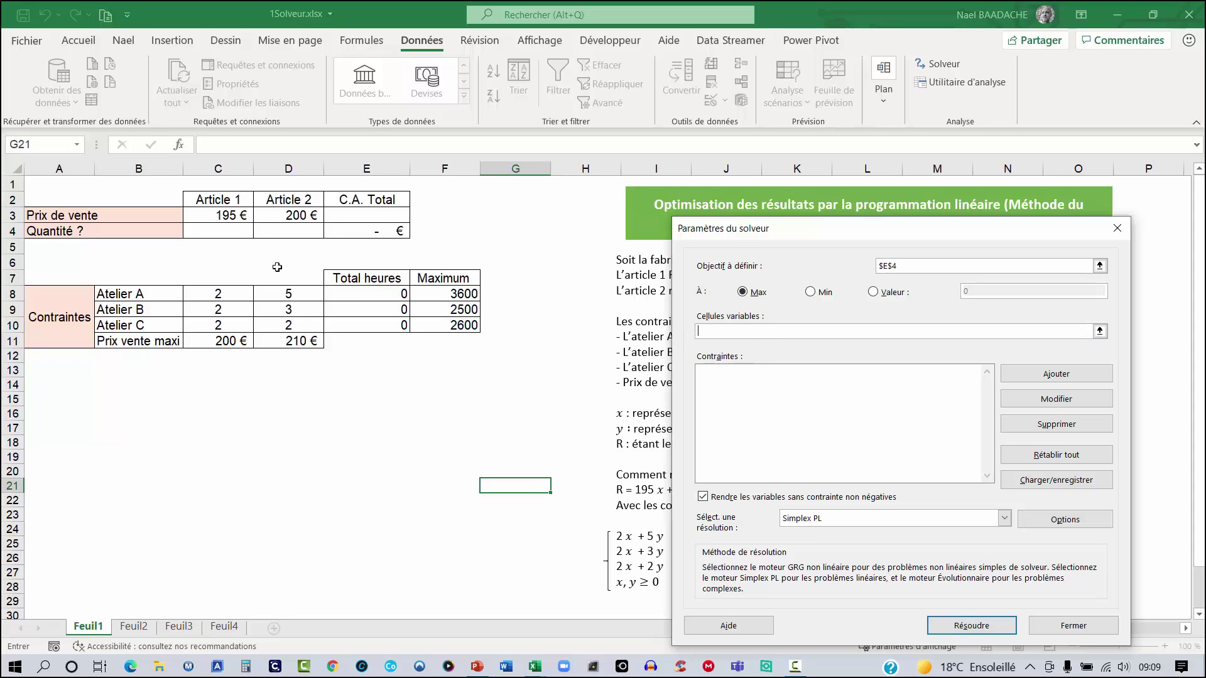
{"action": "left_click_drag", "start_coordinate": [207, 232], "coordinate": [272, 229]}
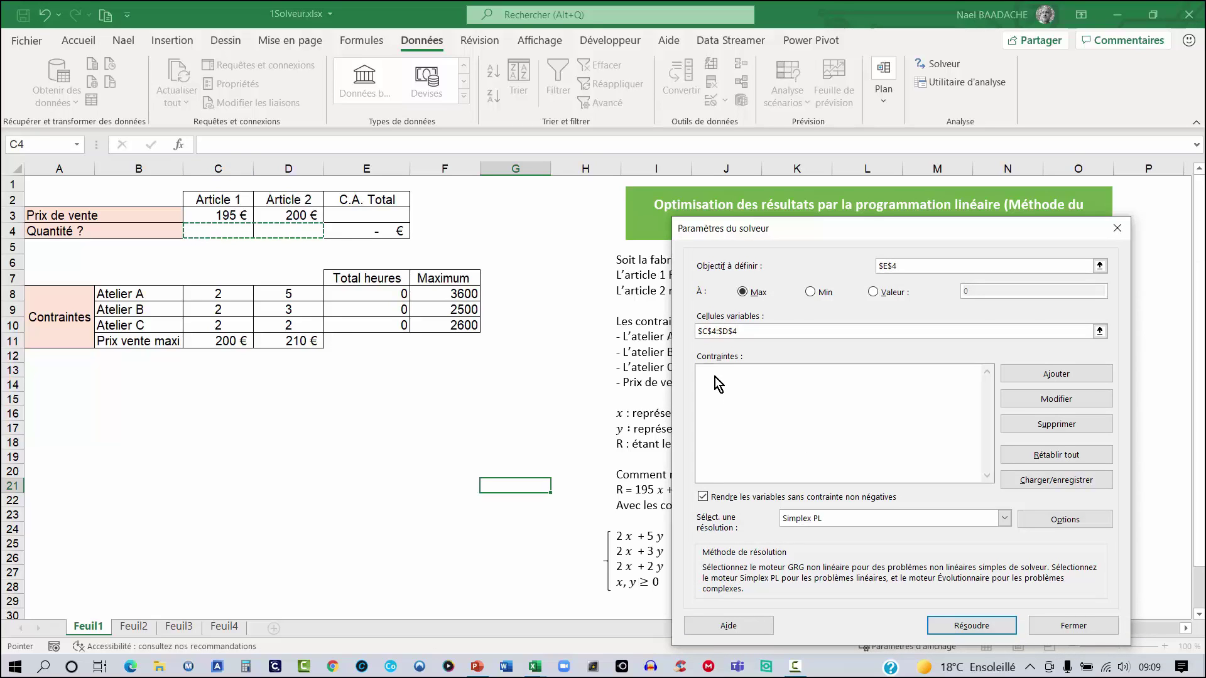
- Add a Solver constraint limiting the Article 1 selling price in C3 to at most the maximum price in C11
{"action": "left_click", "coordinate": [1069, 377]}
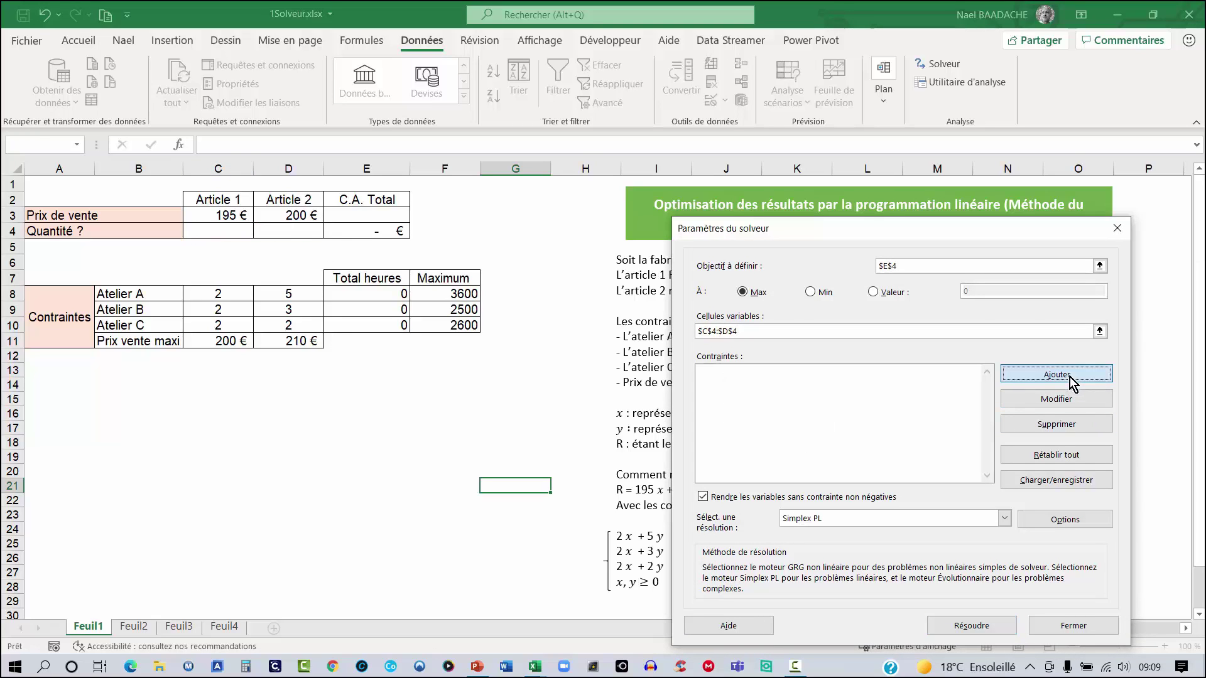
{"action": "left_click_drag", "start_coordinate": [879, 390], "coordinate": [702, 220]}
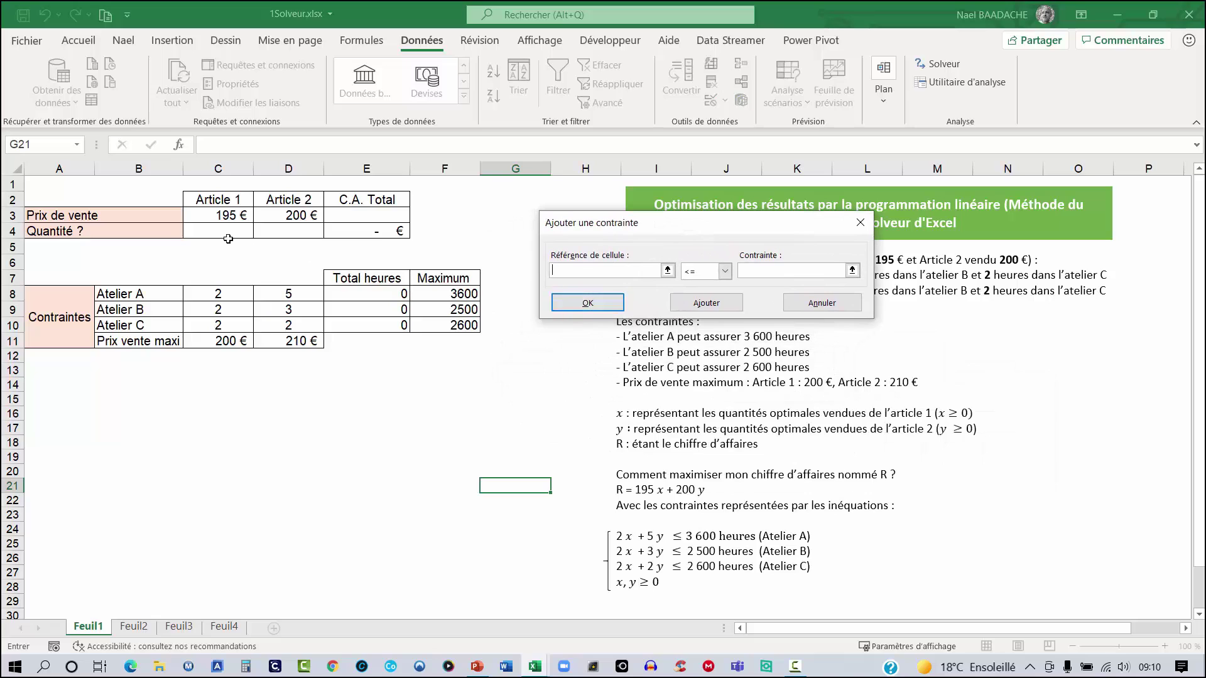
{"action": "left_click", "coordinate": [215, 216]}
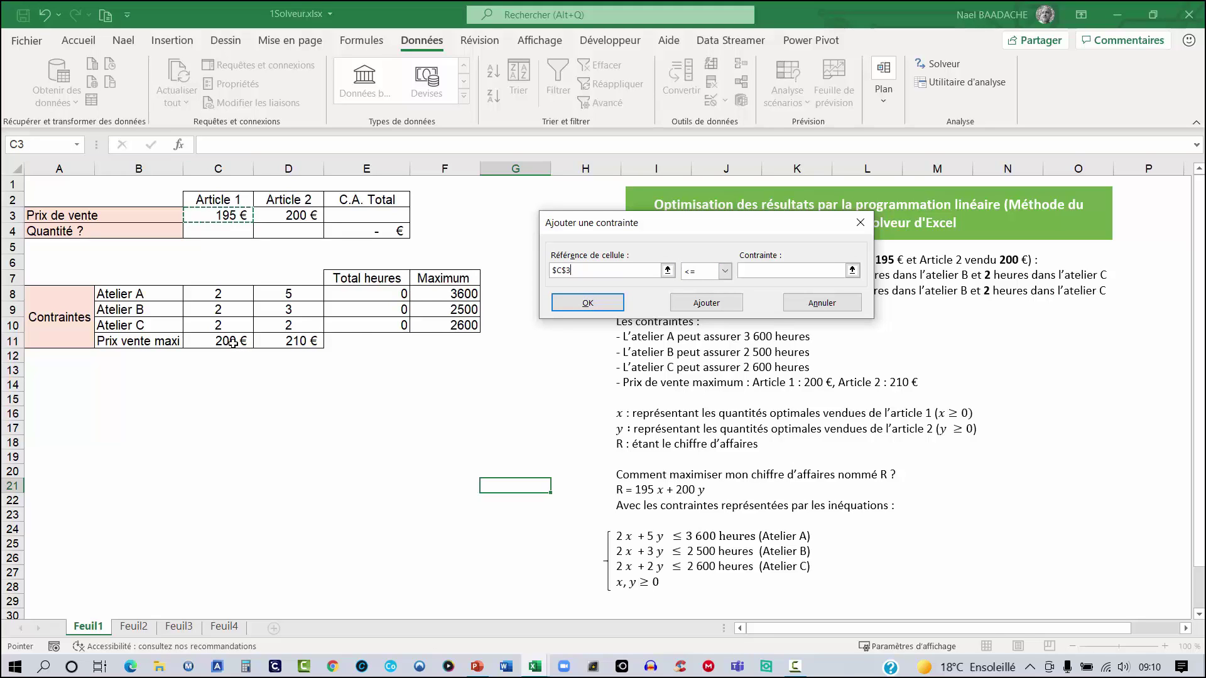
{"action": "left_click", "coordinate": [767, 273]}
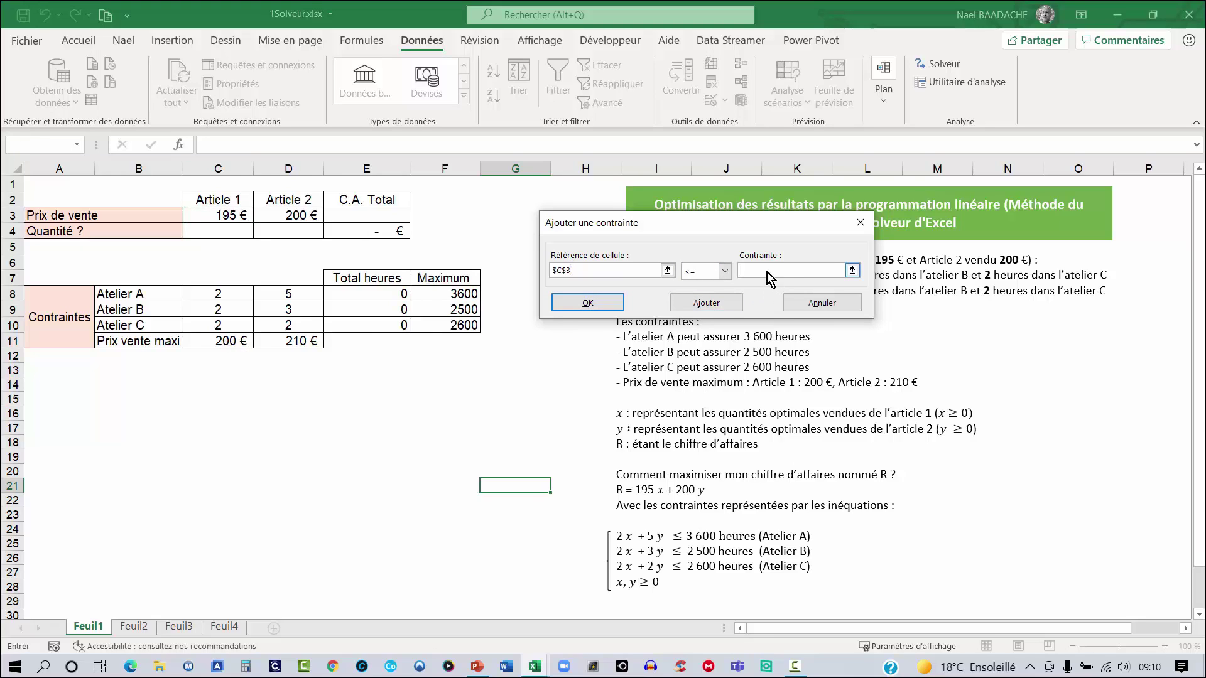
{"action": "left_click", "coordinate": [222, 342]}
{"action": "left_click", "coordinate": [707, 306]}
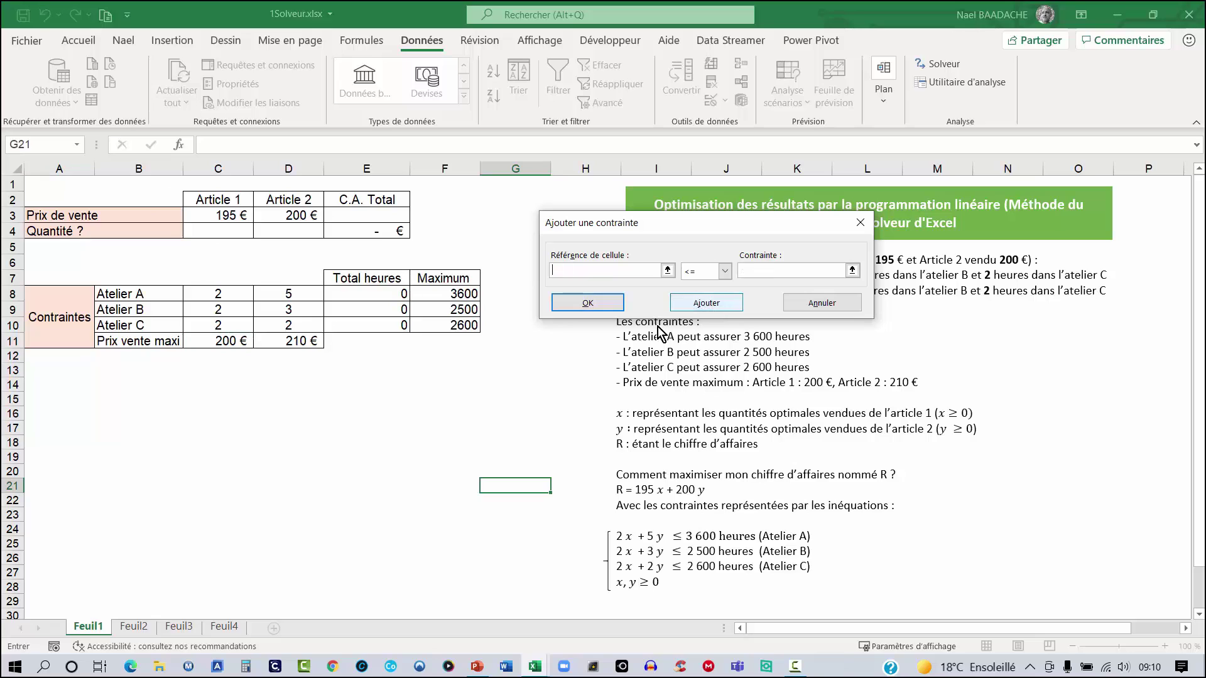
- Add a constraint limiting the Article 2 selling price in D3 to at most the maximum price in D11
{"action": "left_click", "coordinate": [299, 216]}
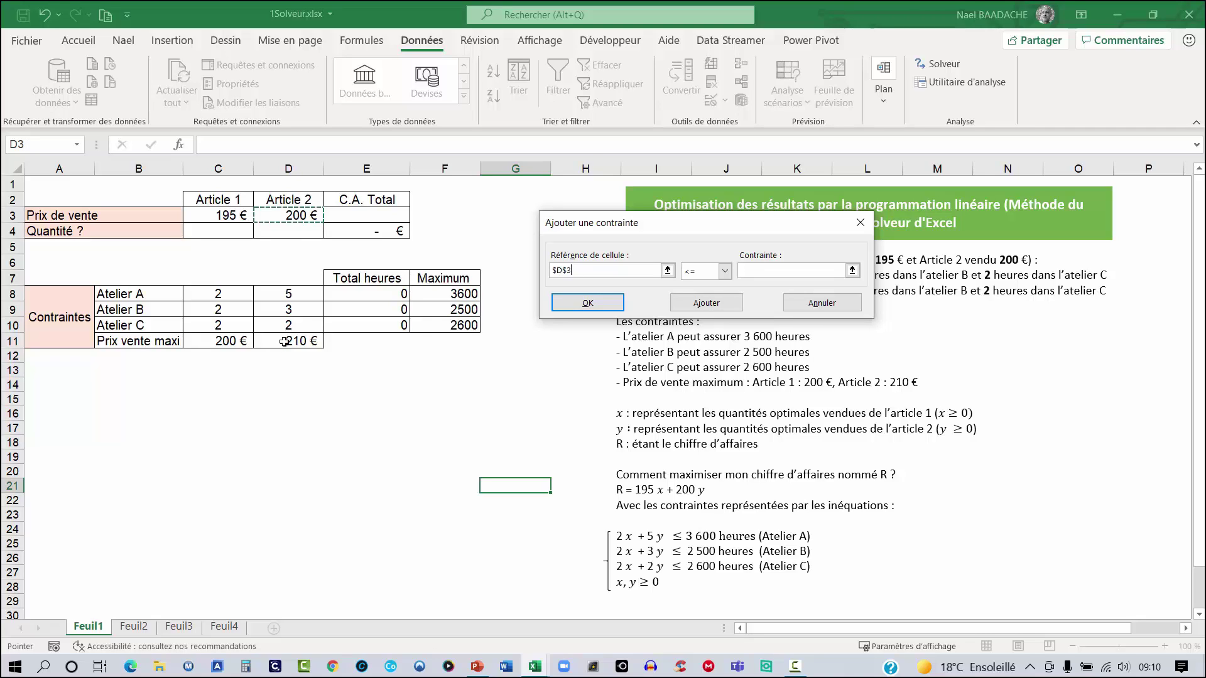
{"action": "left_click", "coordinate": [754, 272]}
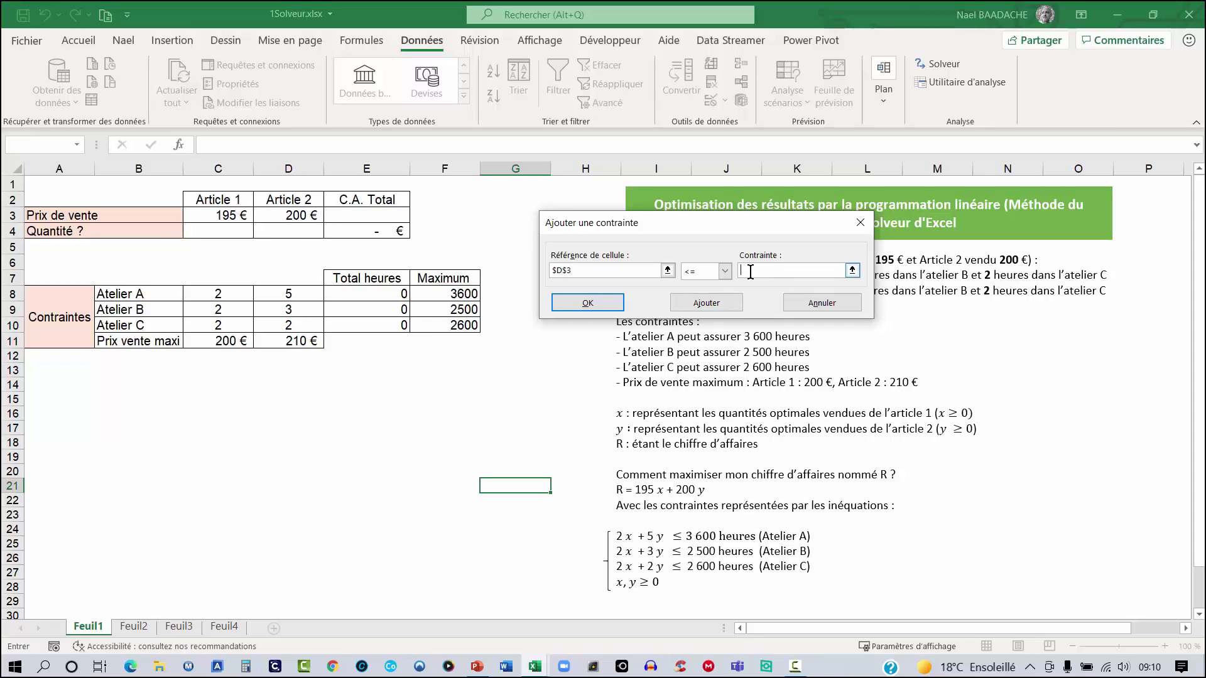
{"action": "left_click", "coordinate": [300, 341]}
{"action": "left_click", "coordinate": [714, 305]}
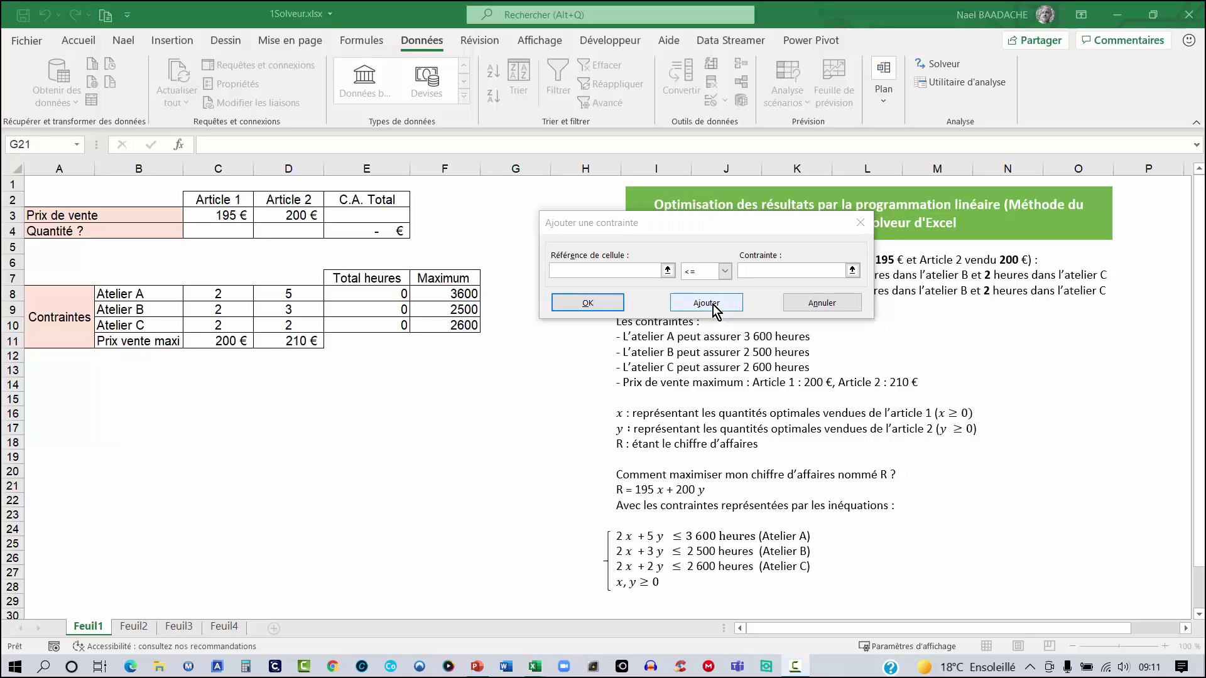
- Add a constraint keeping the Atelier A total hours in E8 at or below the maximum in F8
{"action": "left_click", "coordinate": [598, 271]}
{"action": "left_click", "coordinate": [379, 294]}
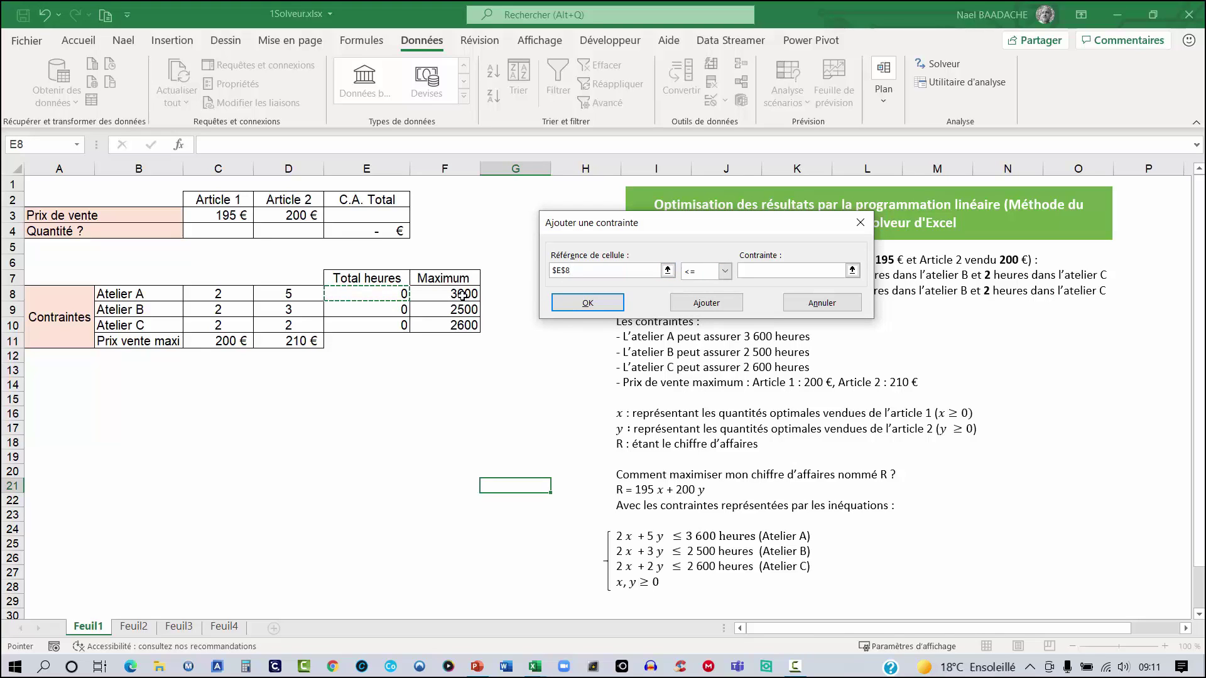
{"action": "left_click", "coordinate": [778, 272]}
{"action": "left_click", "coordinate": [441, 295]}
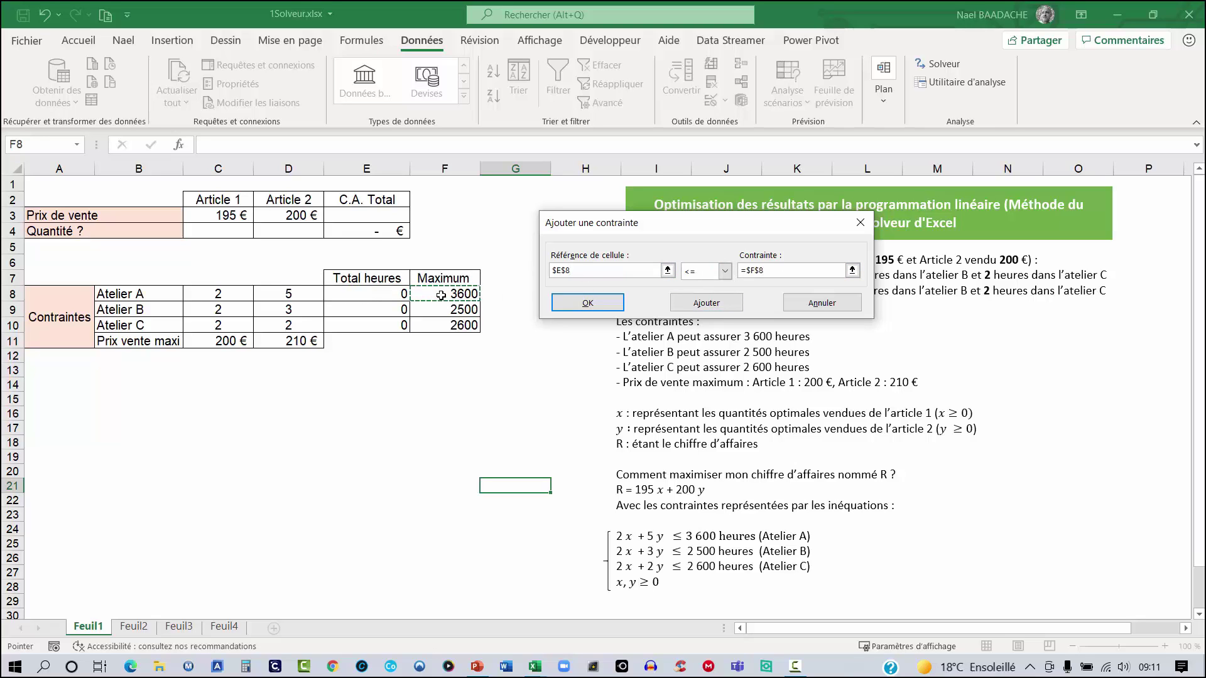
{"action": "left_click", "coordinate": [731, 307]}
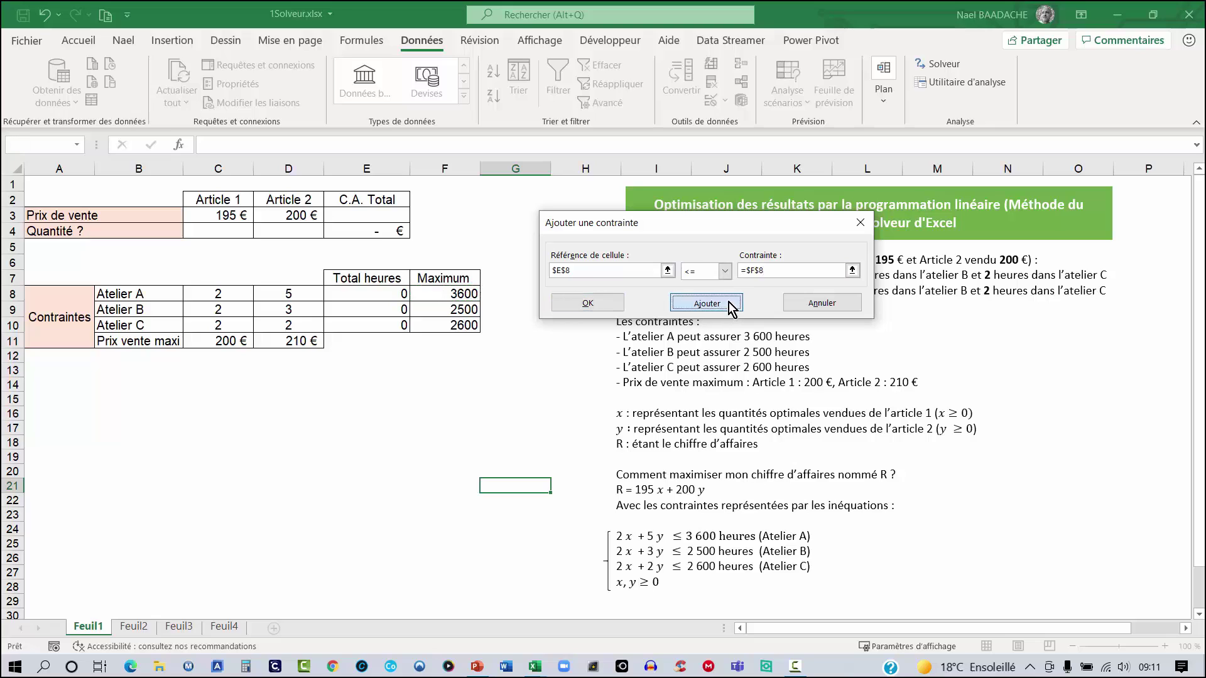
- Add a constraint keeping the Atelier B total hours in E9 at or below the maximum in F9
{"action": "left_click", "coordinate": [357, 313]}
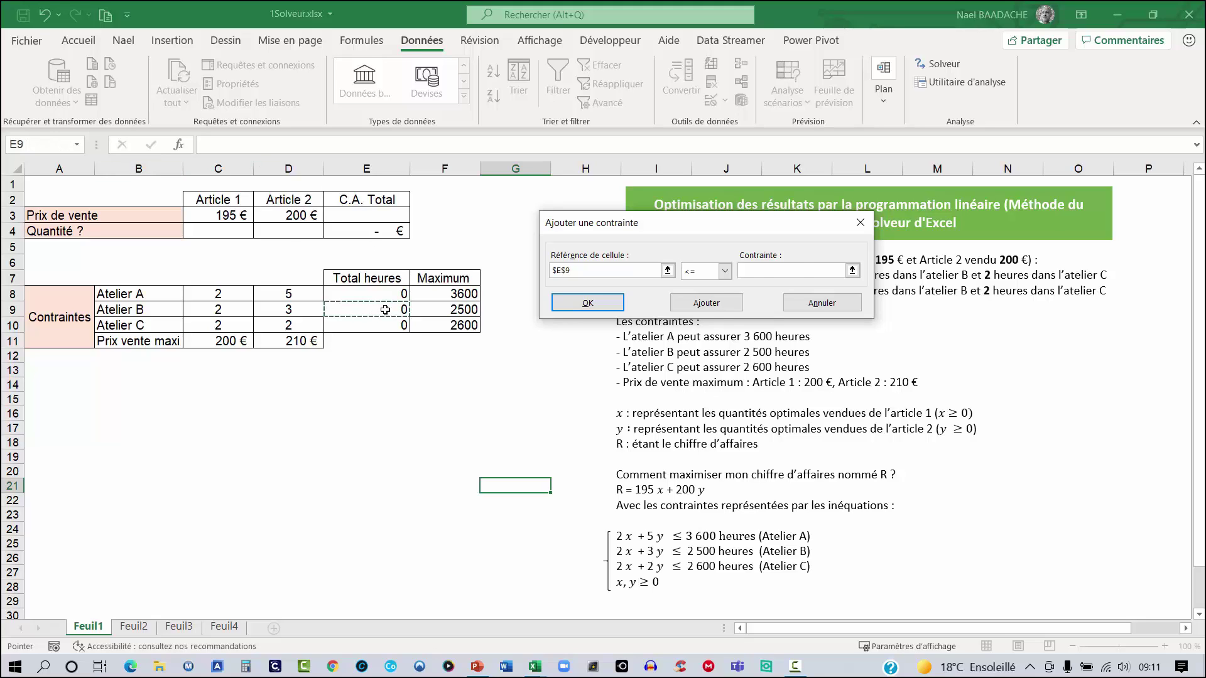
{"action": "left_click", "coordinate": [759, 270]}
{"action": "left_click", "coordinate": [458, 310]}
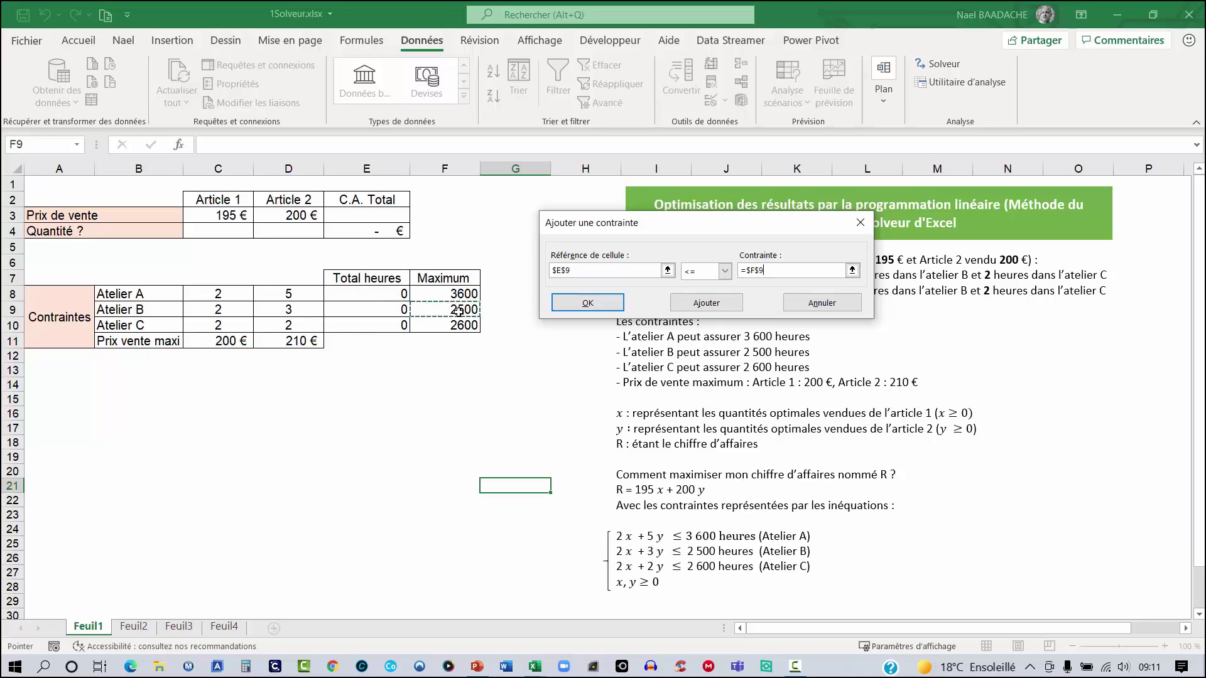
{"action": "left_click", "coordinate": [723, 307]}
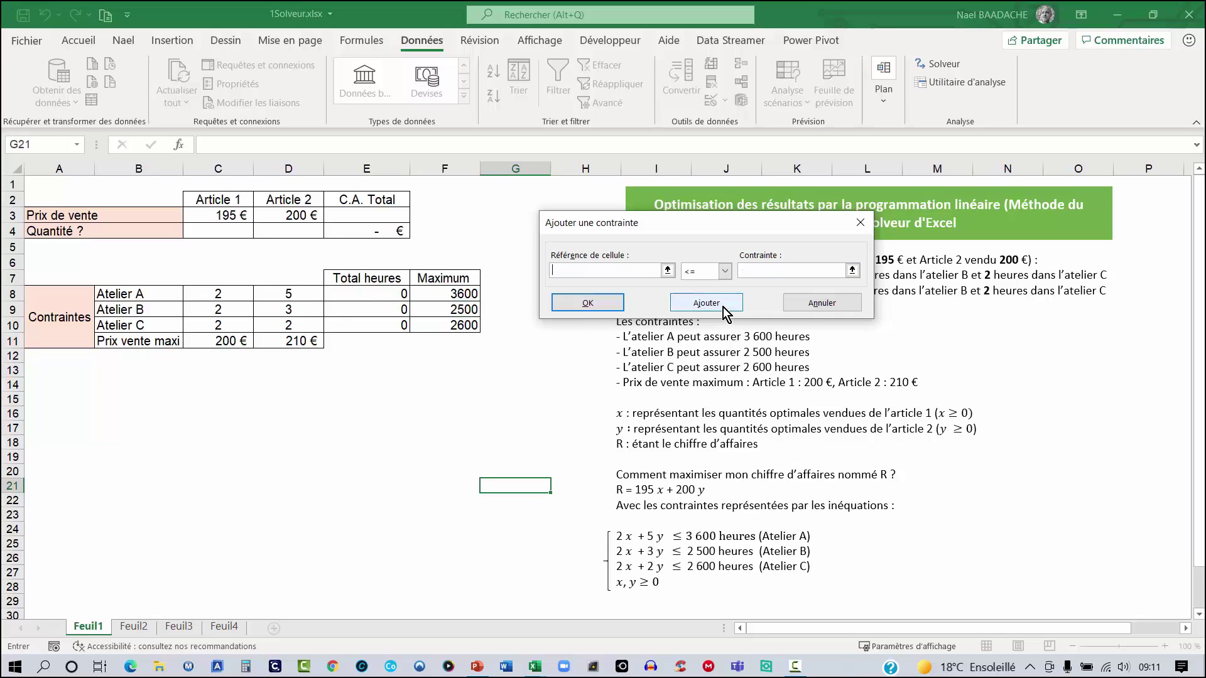
- Add the final constraint, keeping the Atelier C total hours in E10 at or below the maximum in F10
{"action": "left_click", "coordinate": [381, 325]}
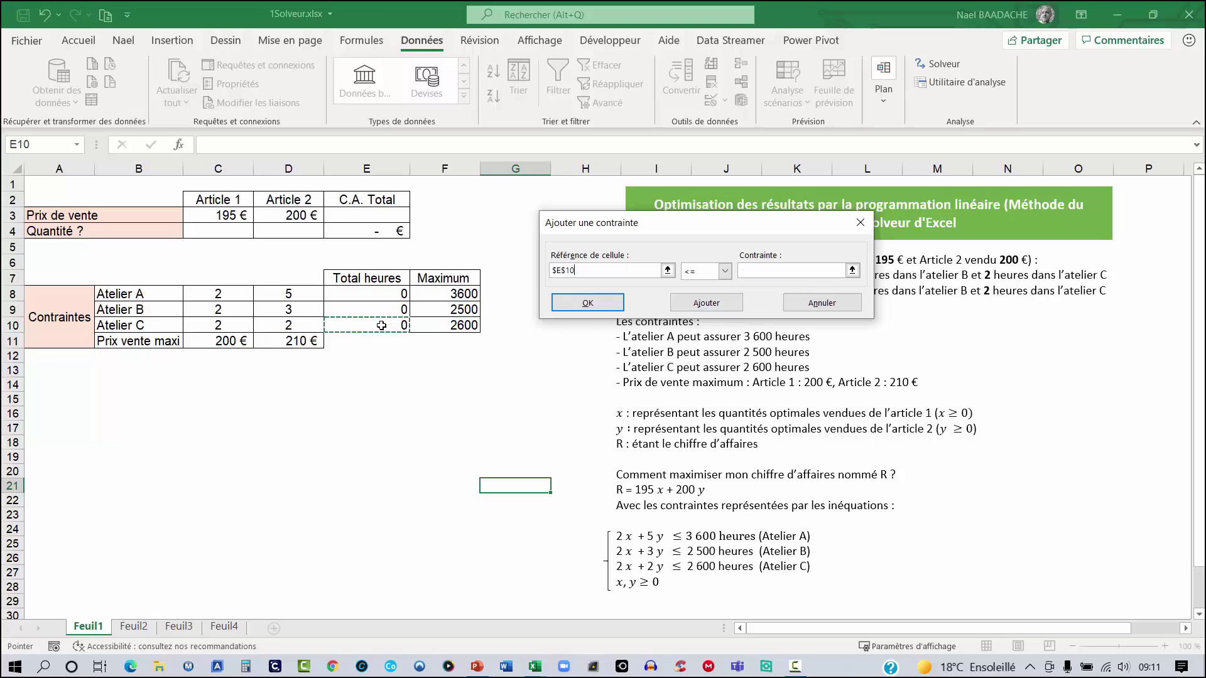
{"action": "left_click", "coordinate": [759, 270]}
{"action": "left_click", "coordinate": [434, 325]}
{"action": "left_click", "coordinate": [602, 307]}
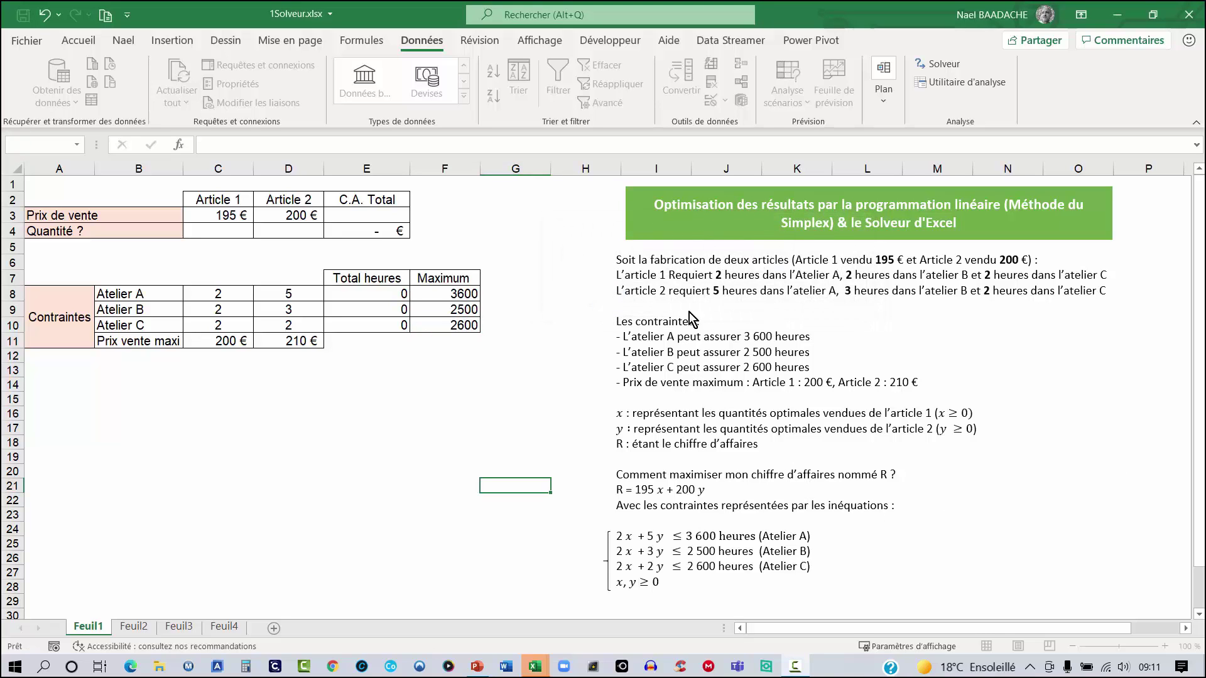
- Reopen the Solver with the Simplex PL method kept and enable showing iteration results in its options
{"action": "left_click", "coordinate": [942, 65]}
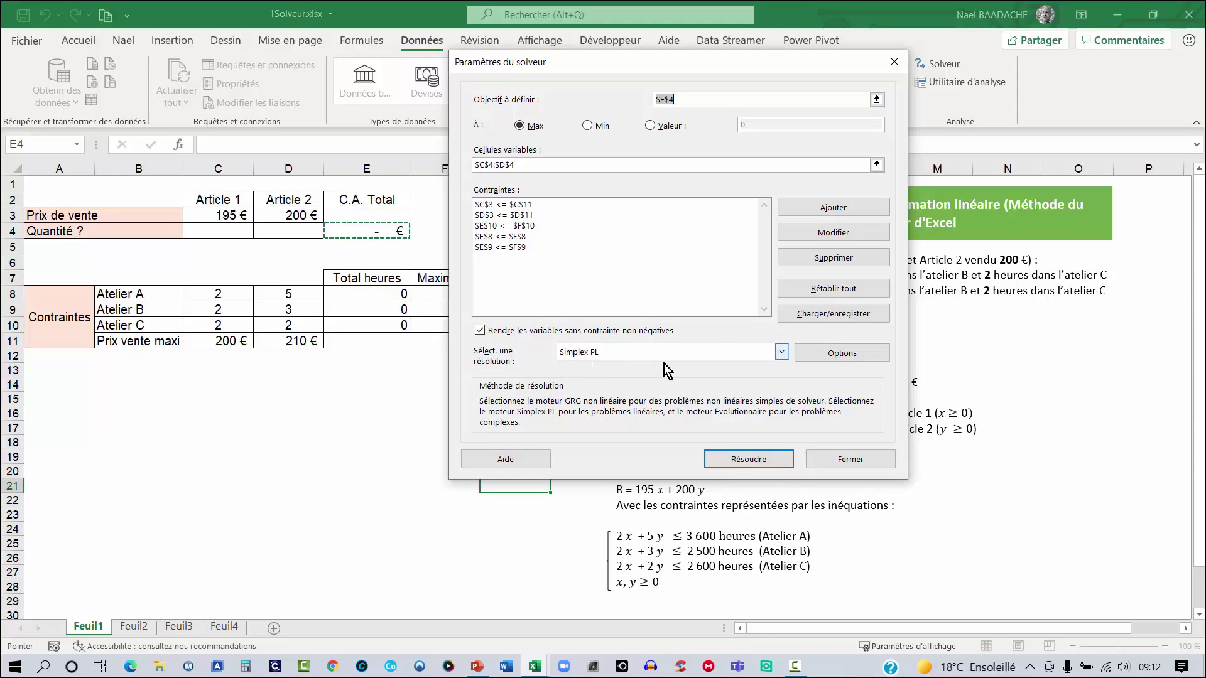
{"action": "left_click", "coordinate": [783, 351]}
{"action": "left_click", "coordinate": [783, 352]}
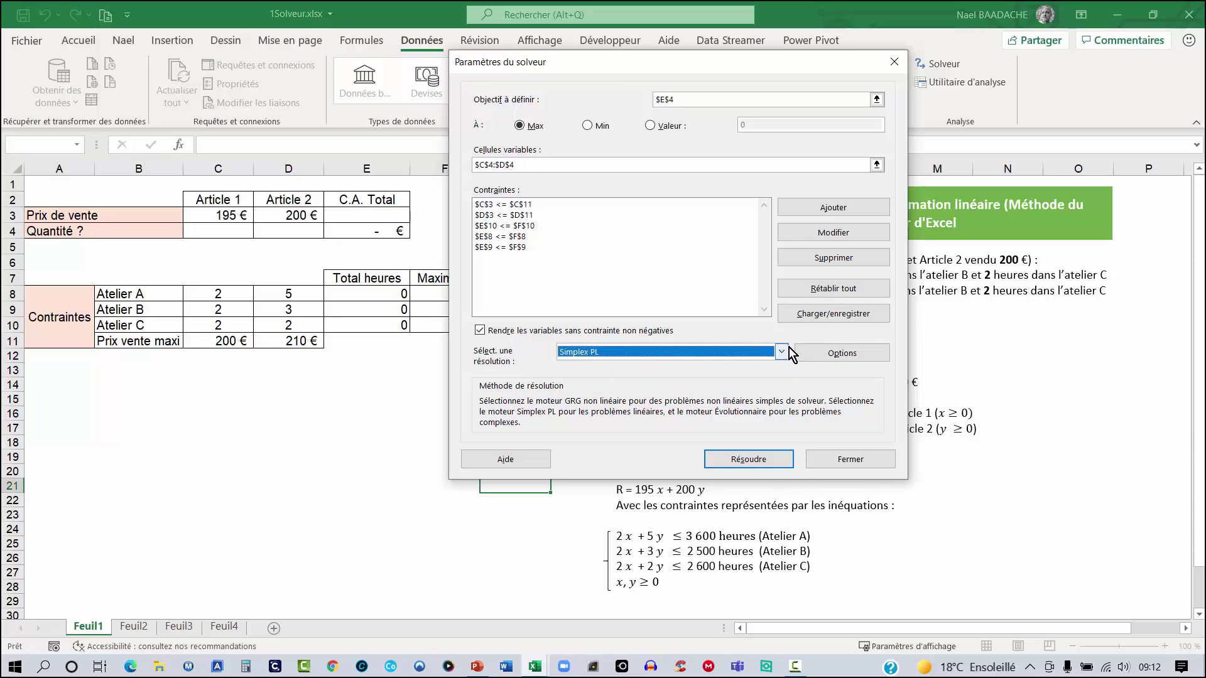
{"action": "left_click", "coordinate": [842, 354]}
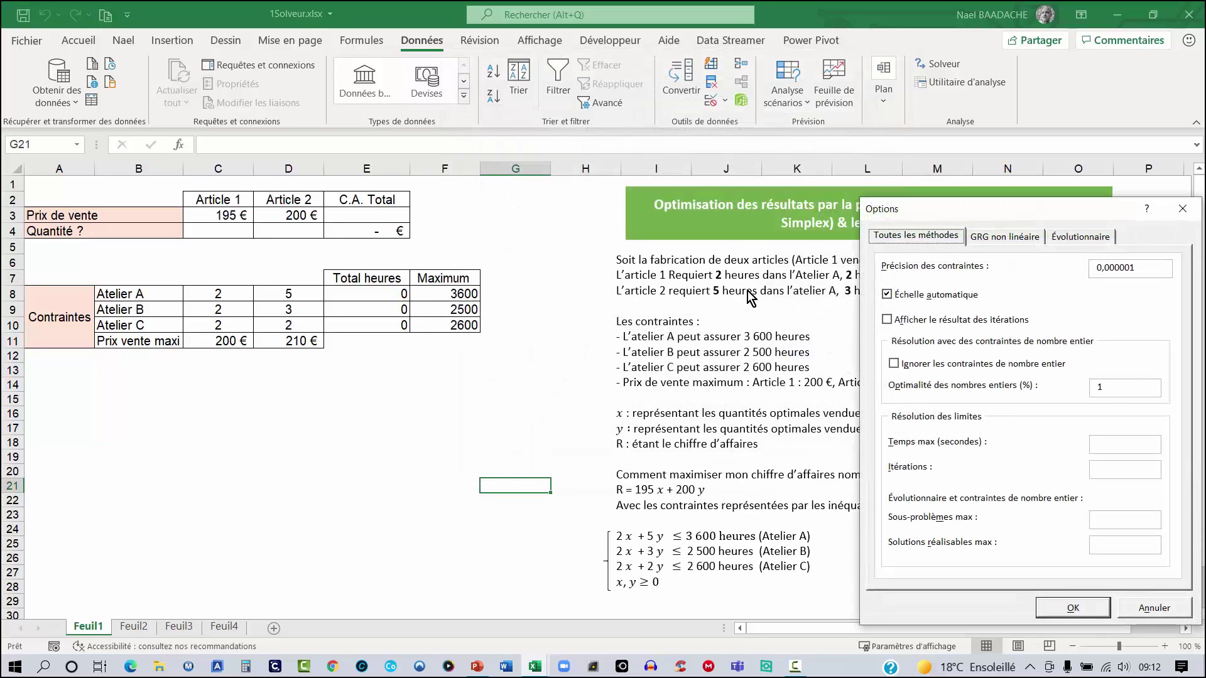
{"action": "left_click", "coordinate": [887, 320]}
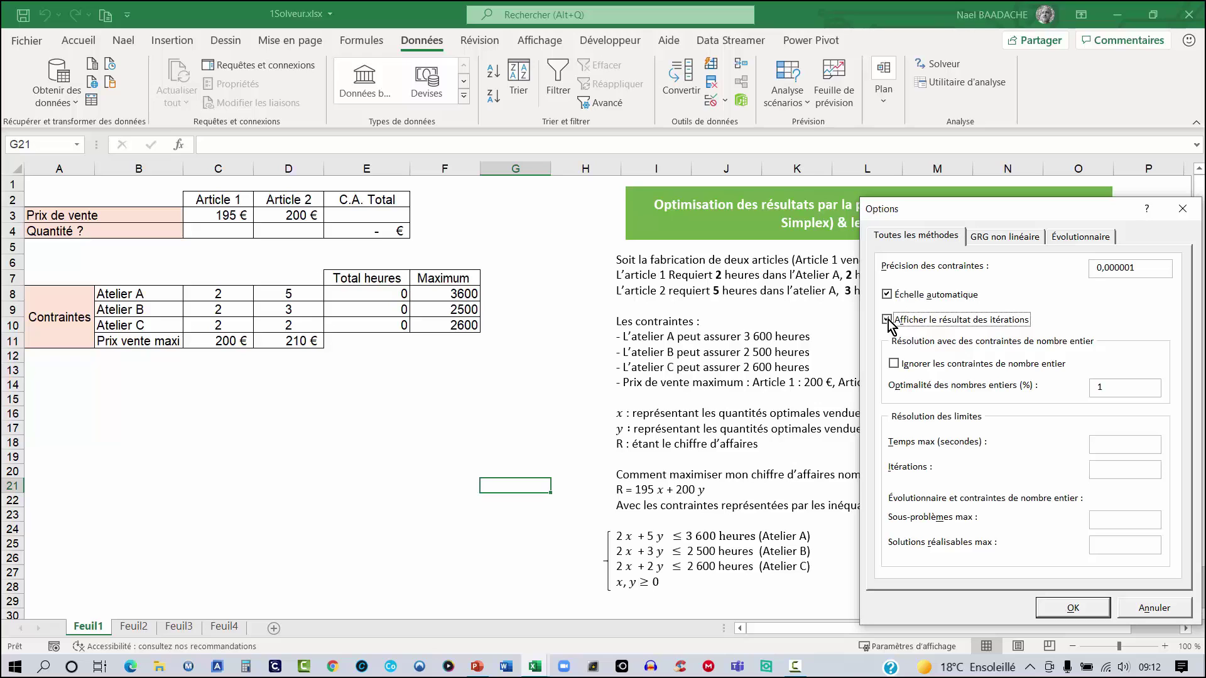
{"action": "left_click", "coordinate": [1073, 607]}
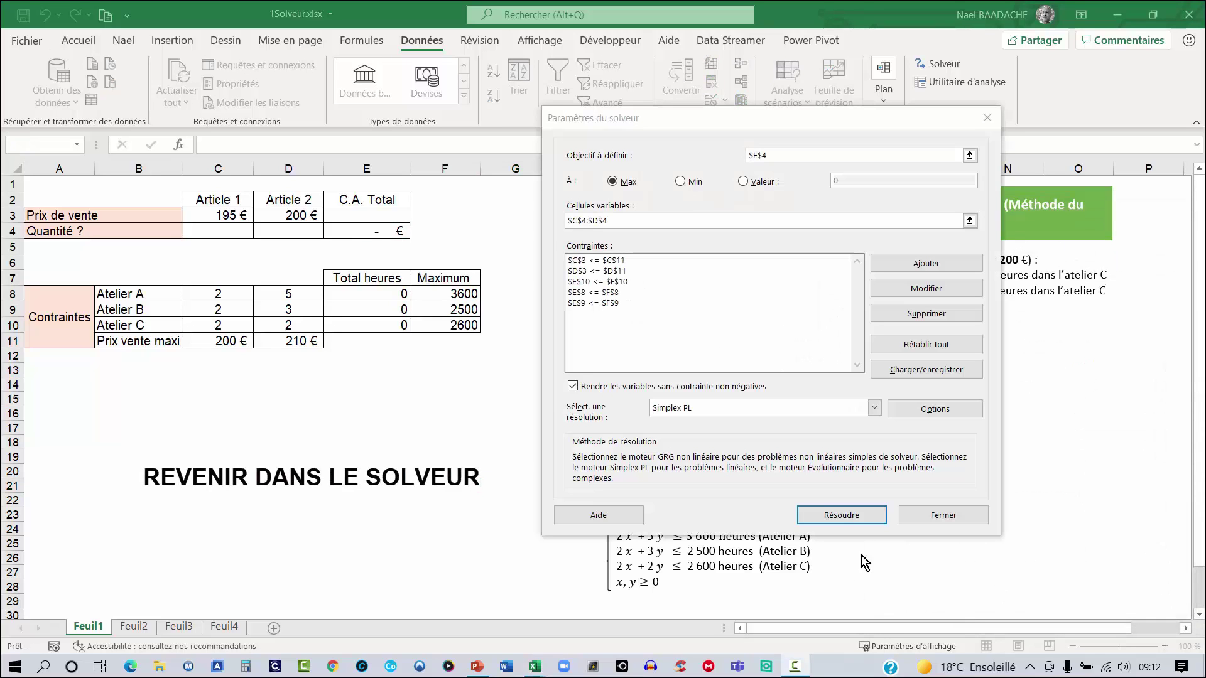
- Solve the model and continue through each intermediate solution until the Solver finishes
{"action": "left_click", "coordinate": [850, 516]}
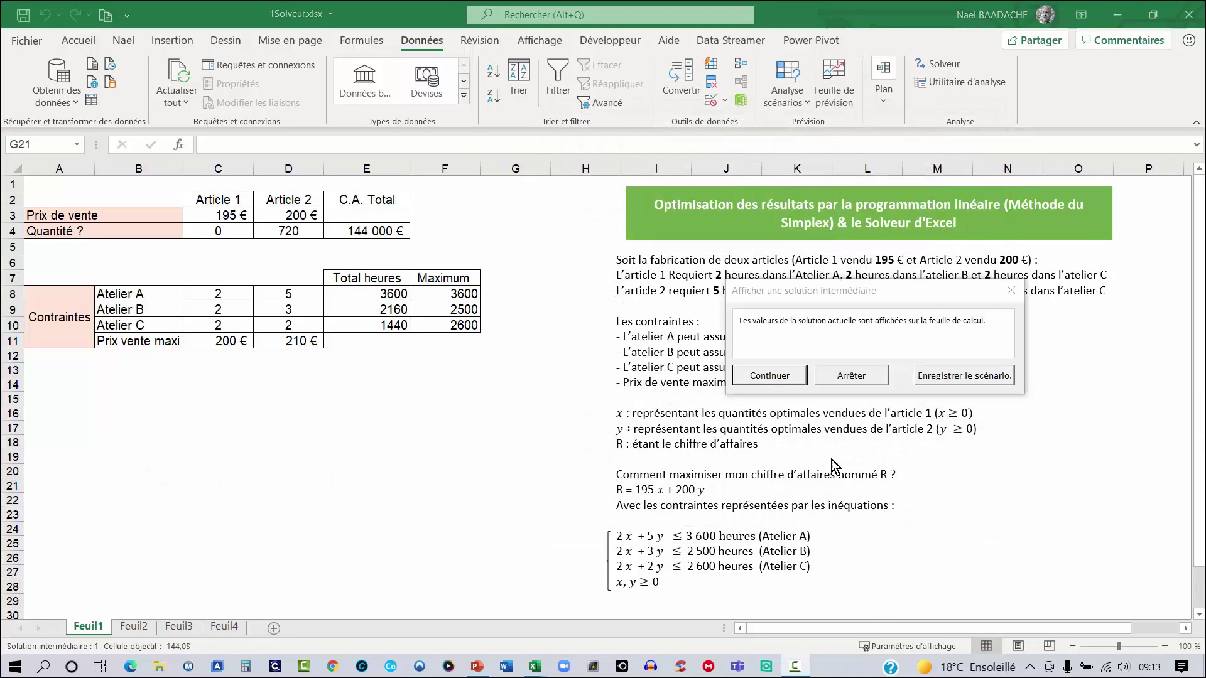
{"action": "left_click_drag", "start_coordinate": [854, 281], "coordinate": [725, 156]}
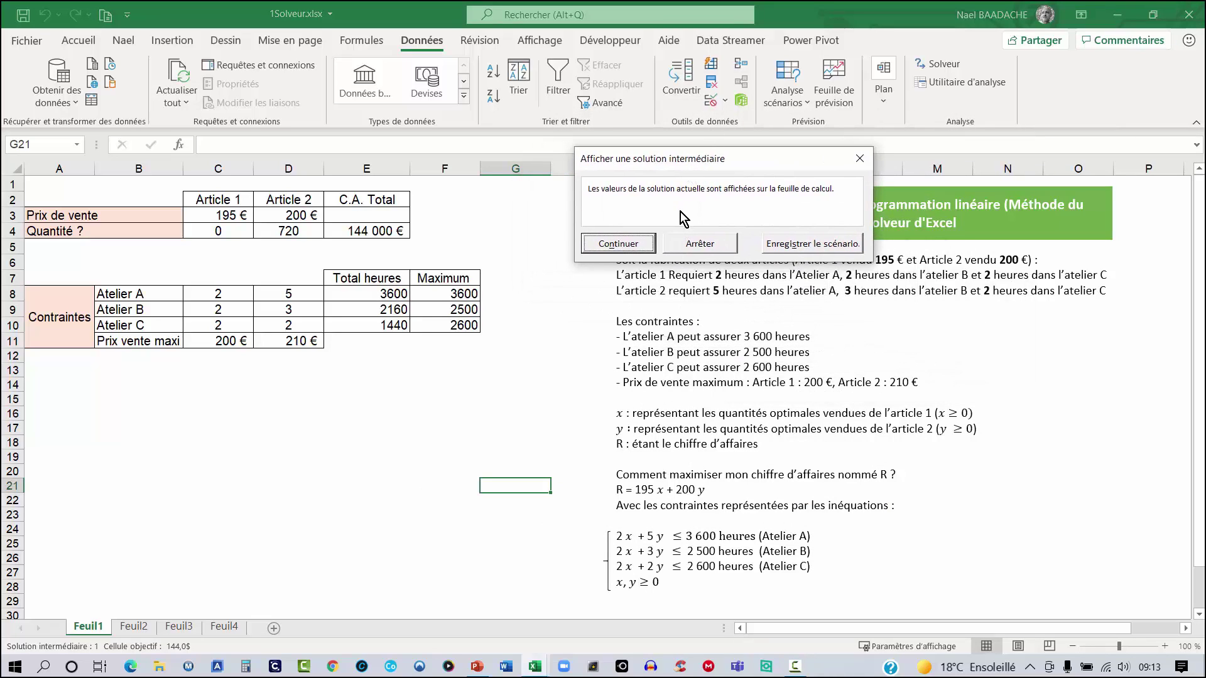
{"action": "left_click", "coordinate": [625, 245]}
{"action": "left_click_drag", "start_coordinate": [1010, 369], "coordinate": [669, 271]}
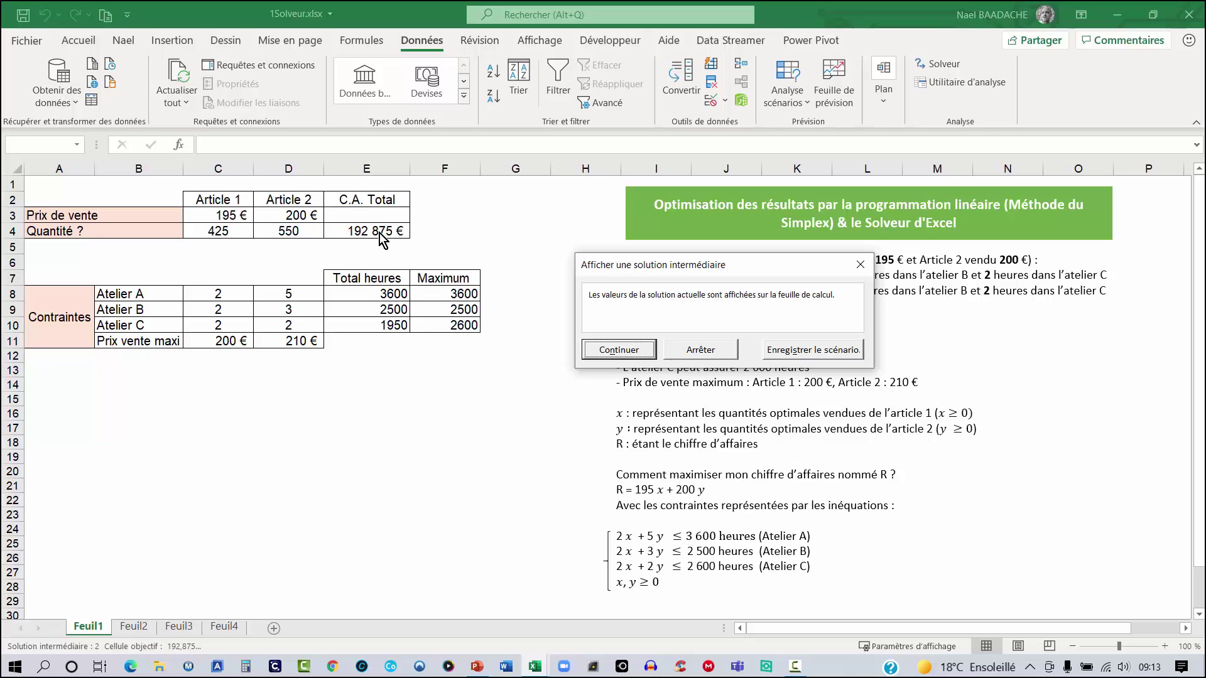
{"action": "left_click", "coordinate": [625, 353]}
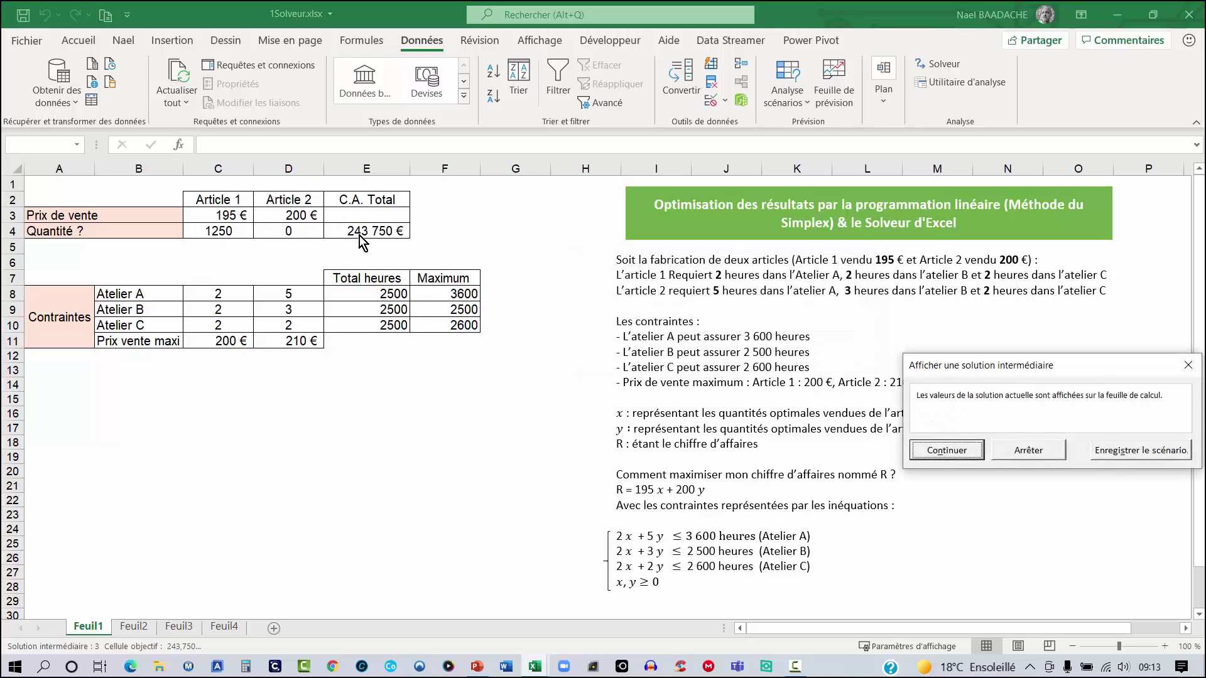
{"action": "left_click_drag", "start_coordinate": [962, 371], "coordinate": [592, 202]}
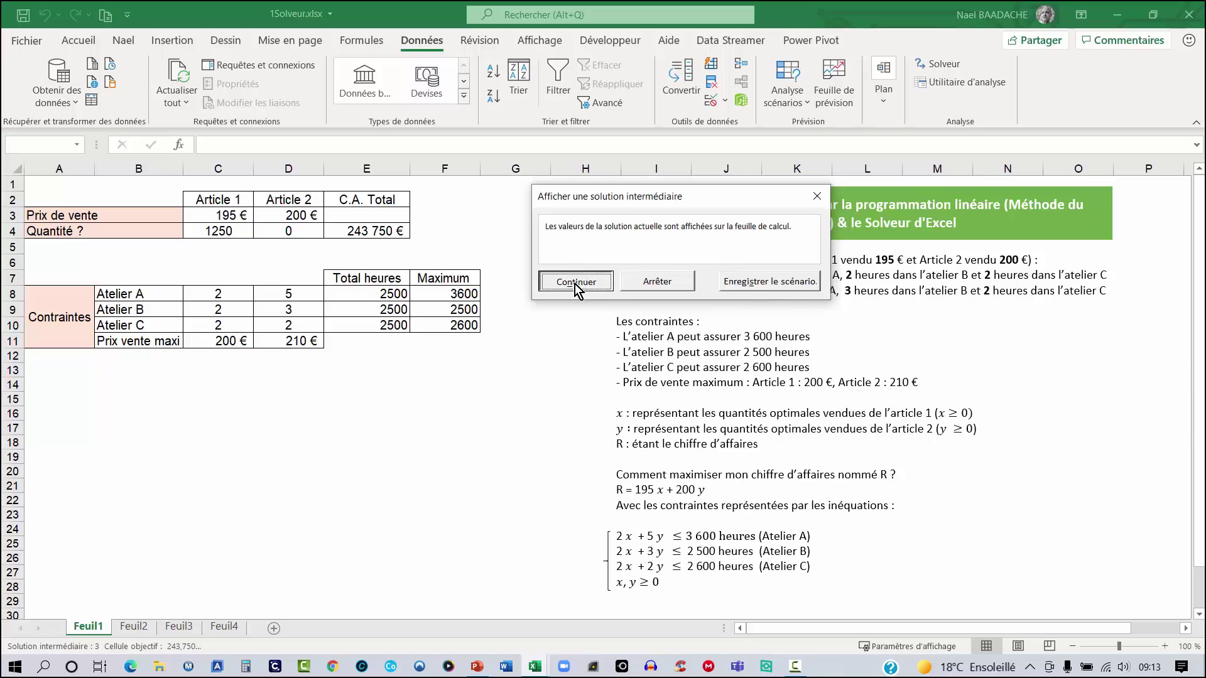
{"action": "left_click", "coordinate": [575, 282]}
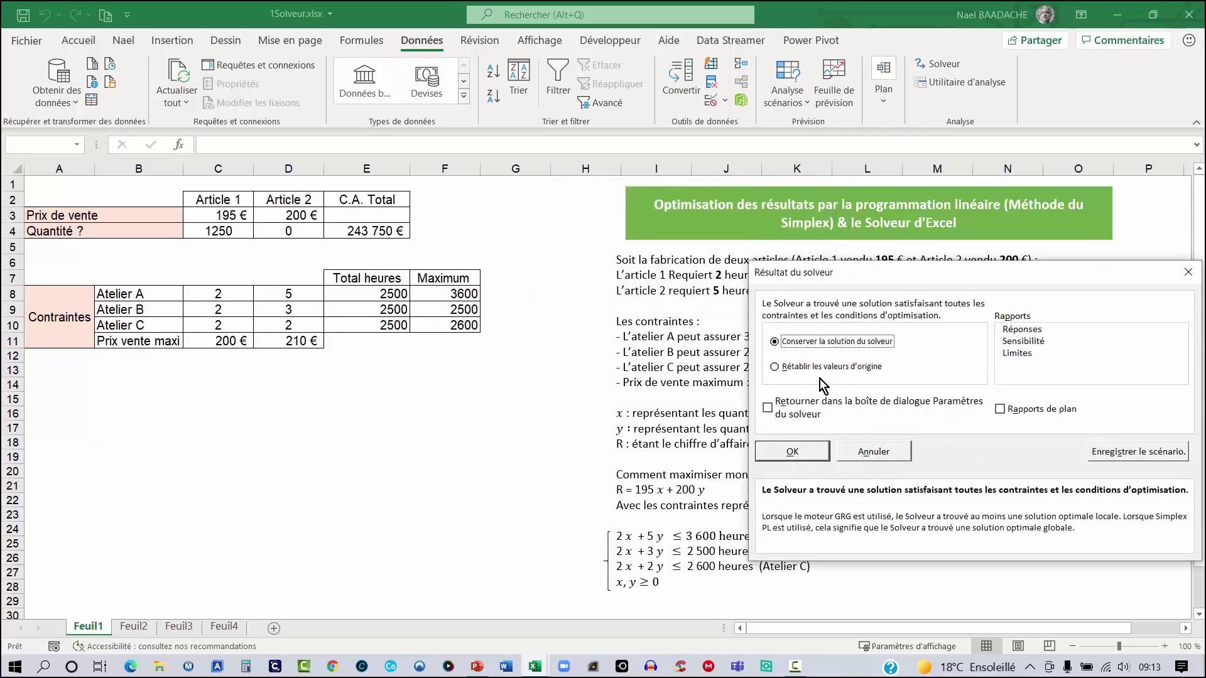
- Keep the Solver solution in the worksheet rather than restoring the original values
{"action": "left_click_drag", "start_coordinate": [858, 279], "coordinate": [598, 137]}
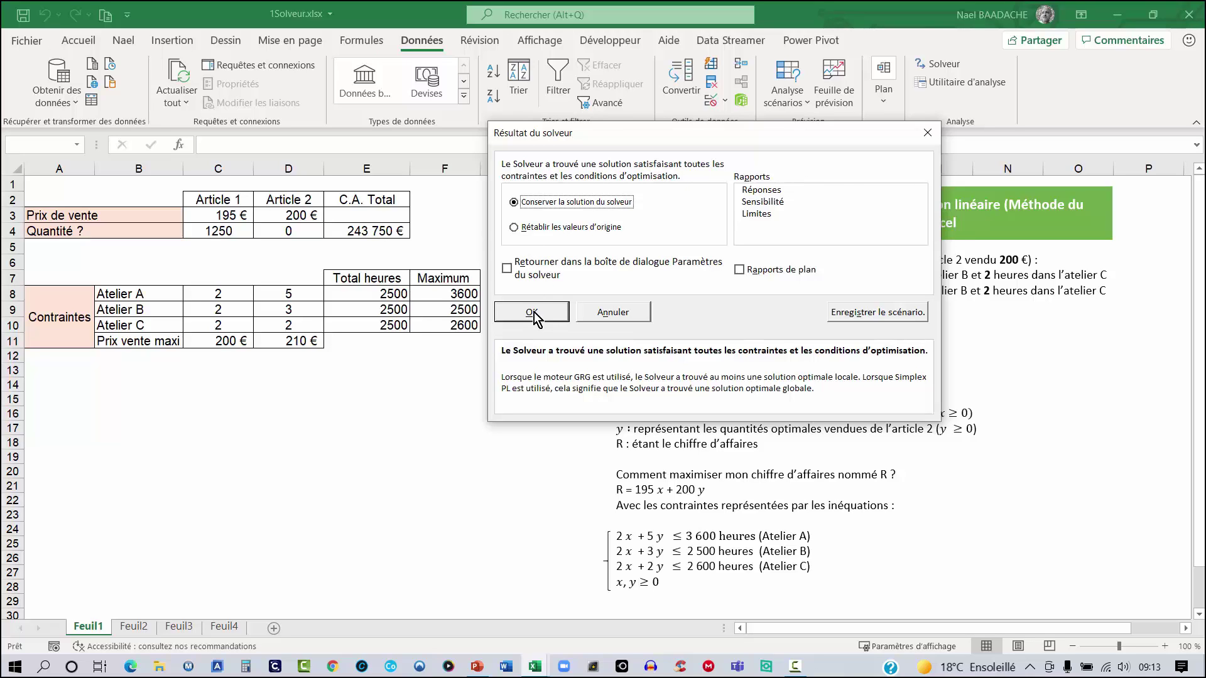
{"action": "left_click", "coordinate": [514, 227]}
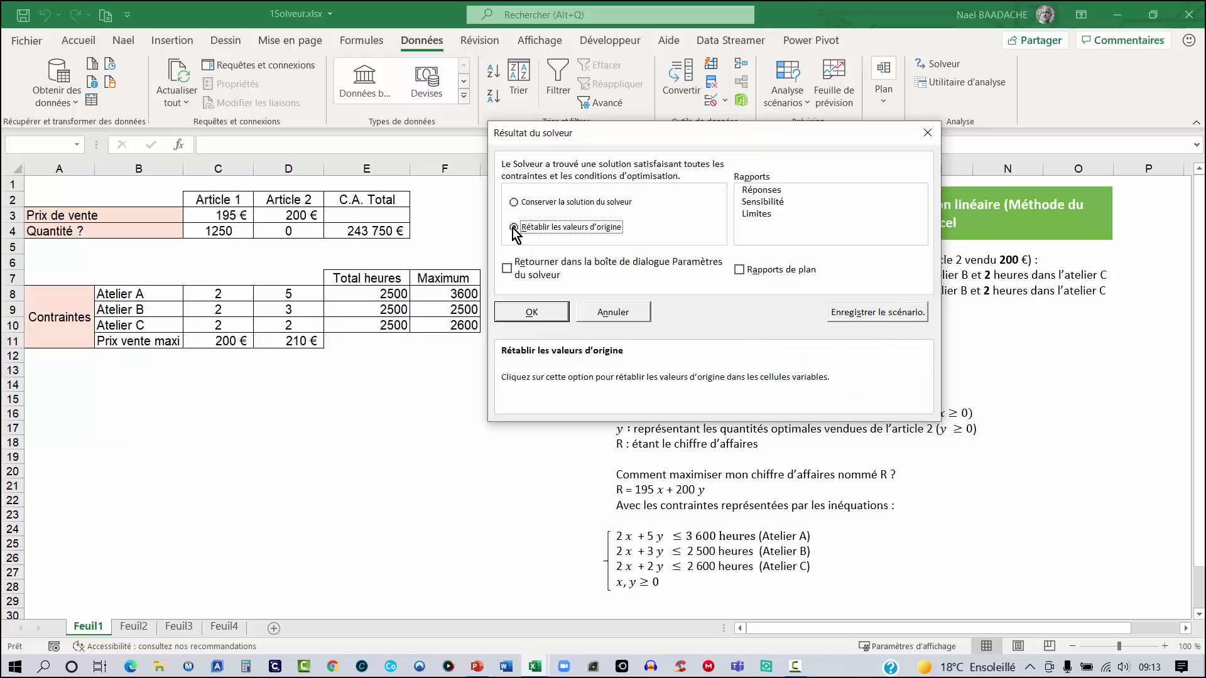
{"action": "left_click", "coordinate": [557, 203]}
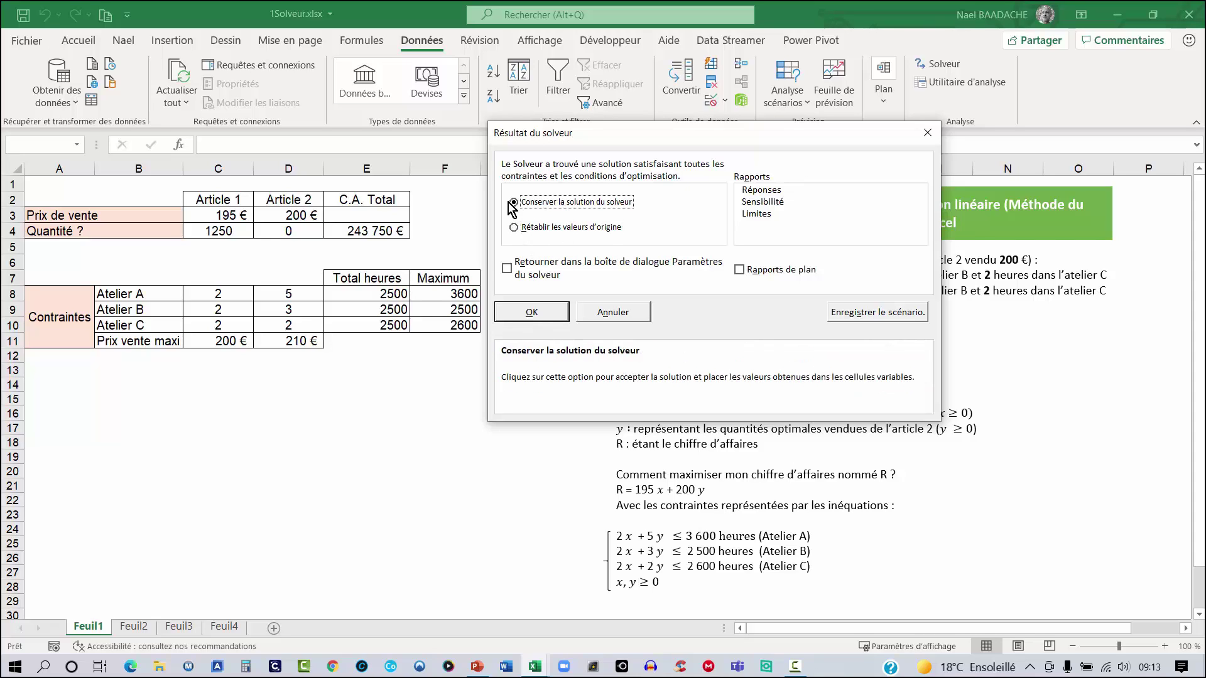
{"action": "left_click", "coordinate": [540, 315]}
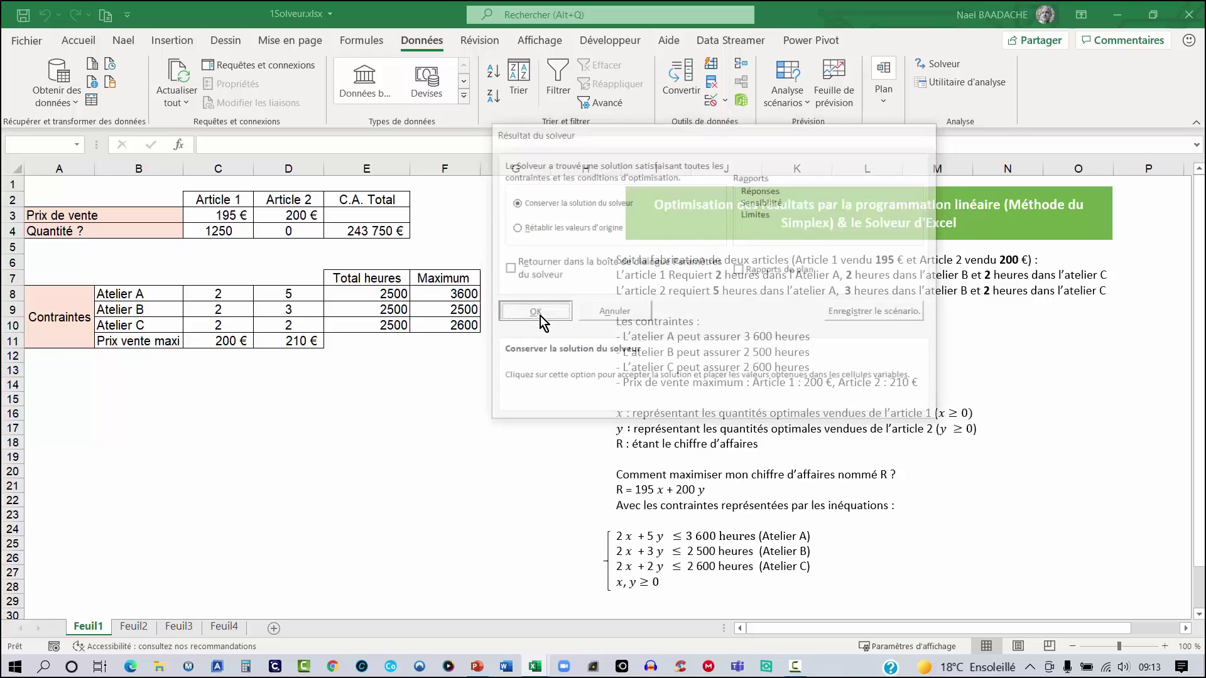
- Examine the optimal quantities and total revenue, comparing selling prices and workshop hours with their maximum limits
{"action": "left_click", "coordinate": [220, 232]}
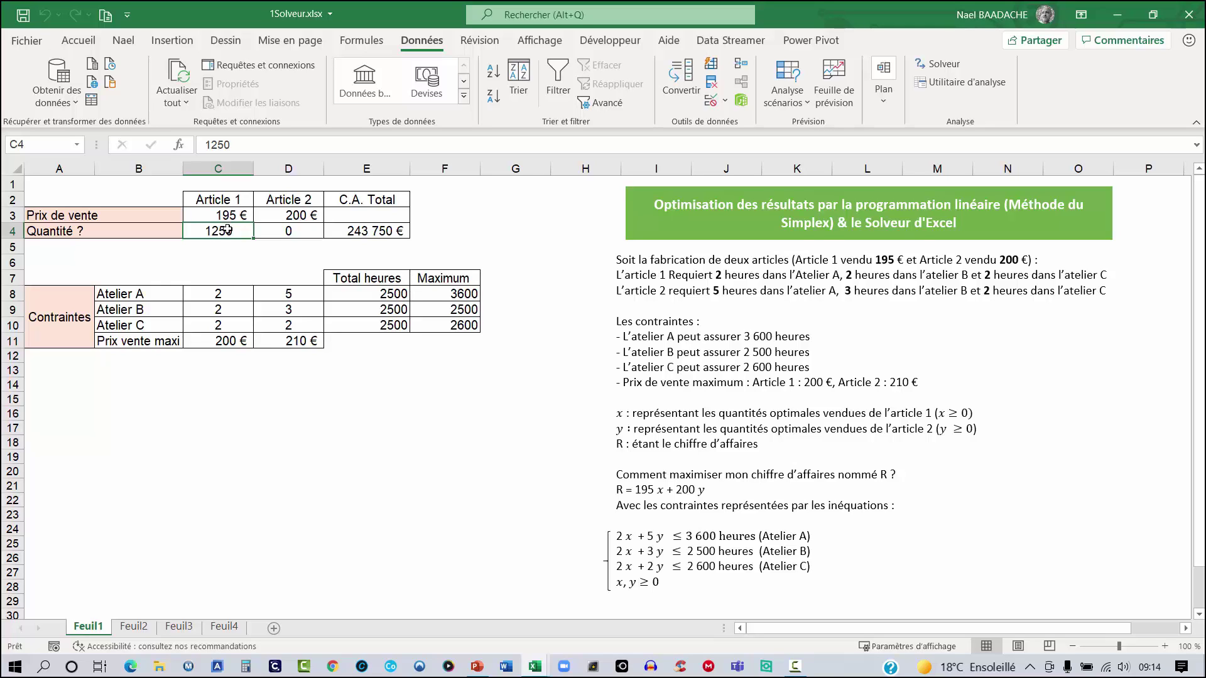
{"action": "left_click", "coordinate": [368, 232]}
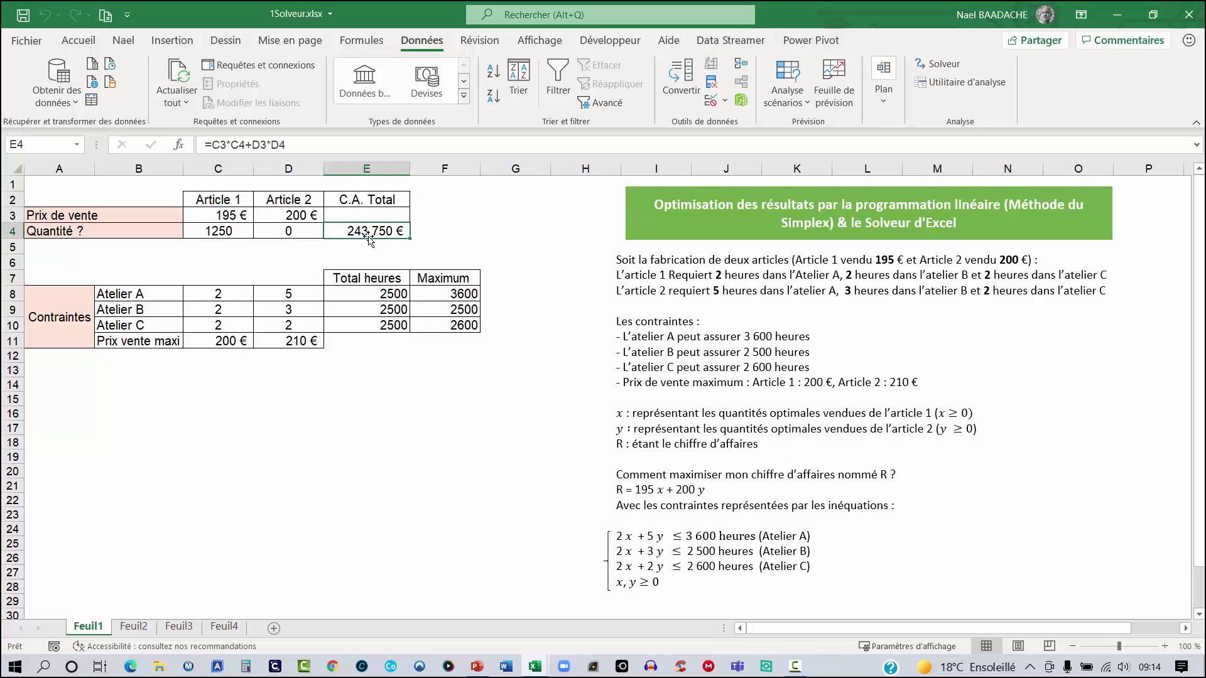
{"action": "left_click", "coordinate": [379, 294]}
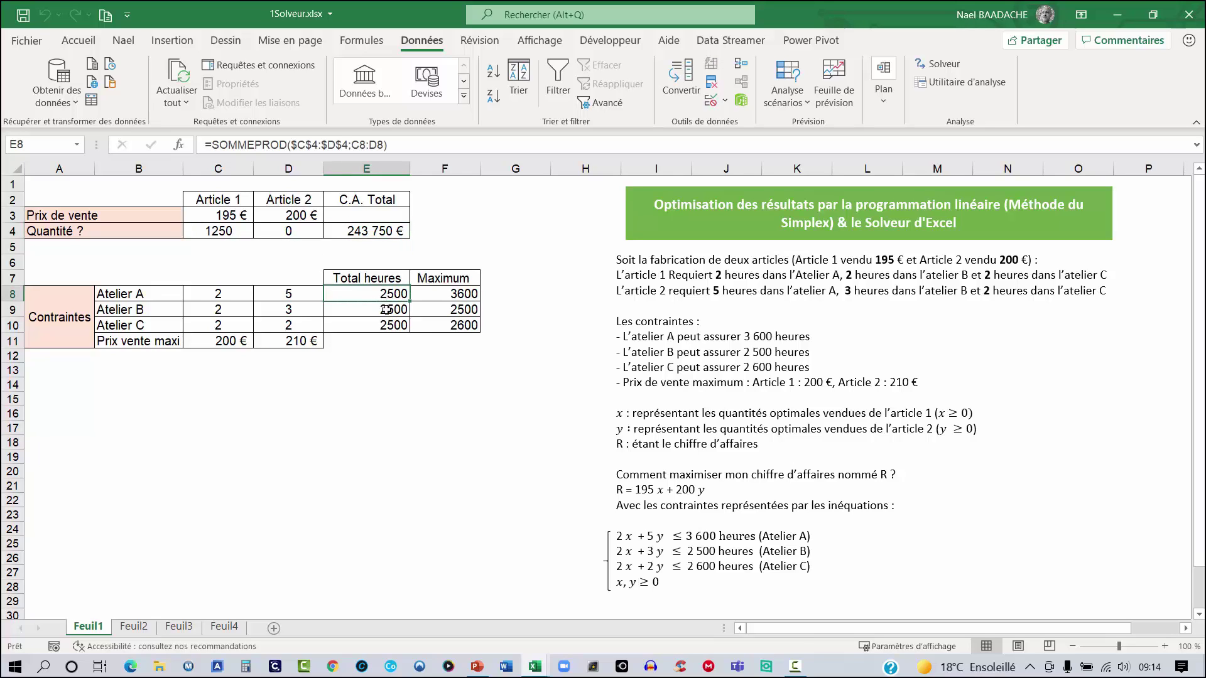
{"action": "left_click", "coordinate": [227, 343]}
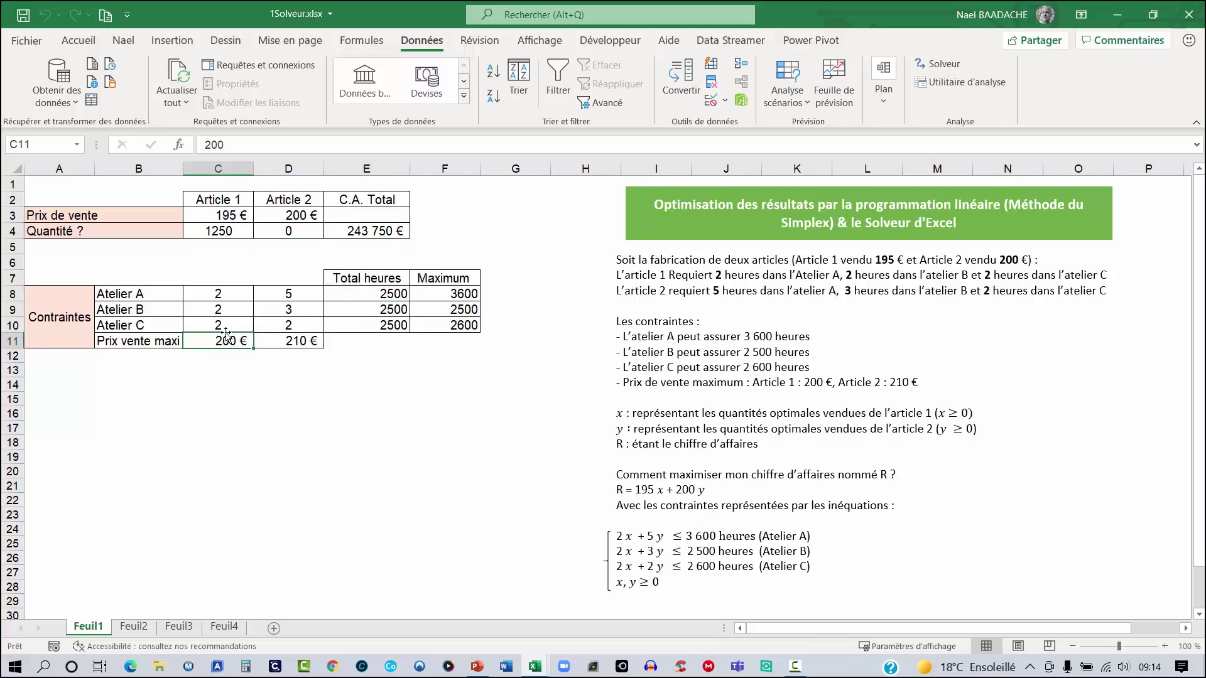
{"action": "left_click", "coordinate": [226, 216]}
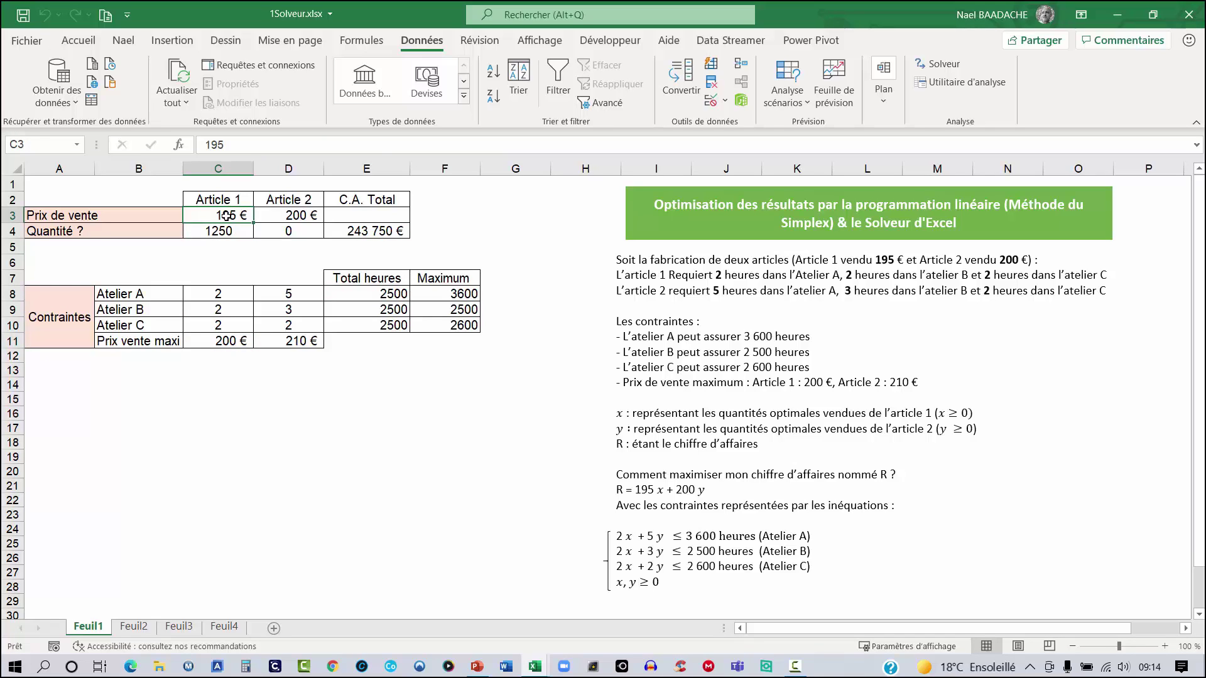
{"action": "left_click", "coordinate": [226, 344]}
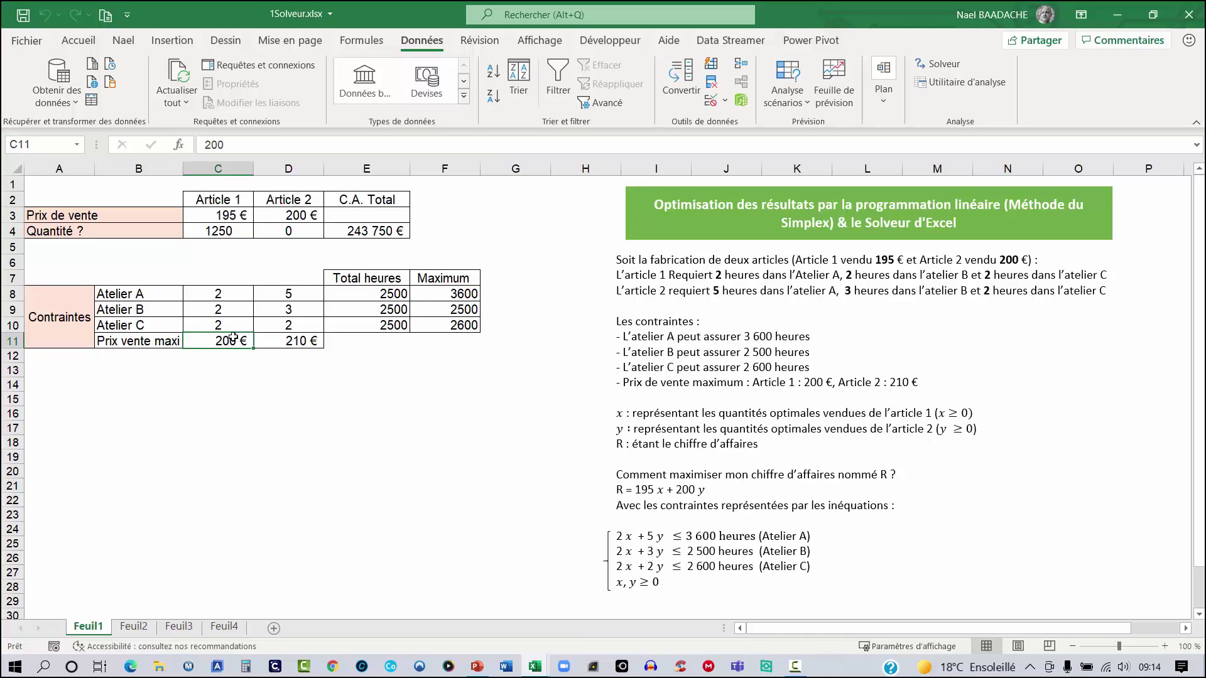
{"action": "left_click", "coordinate": [305, 214]}
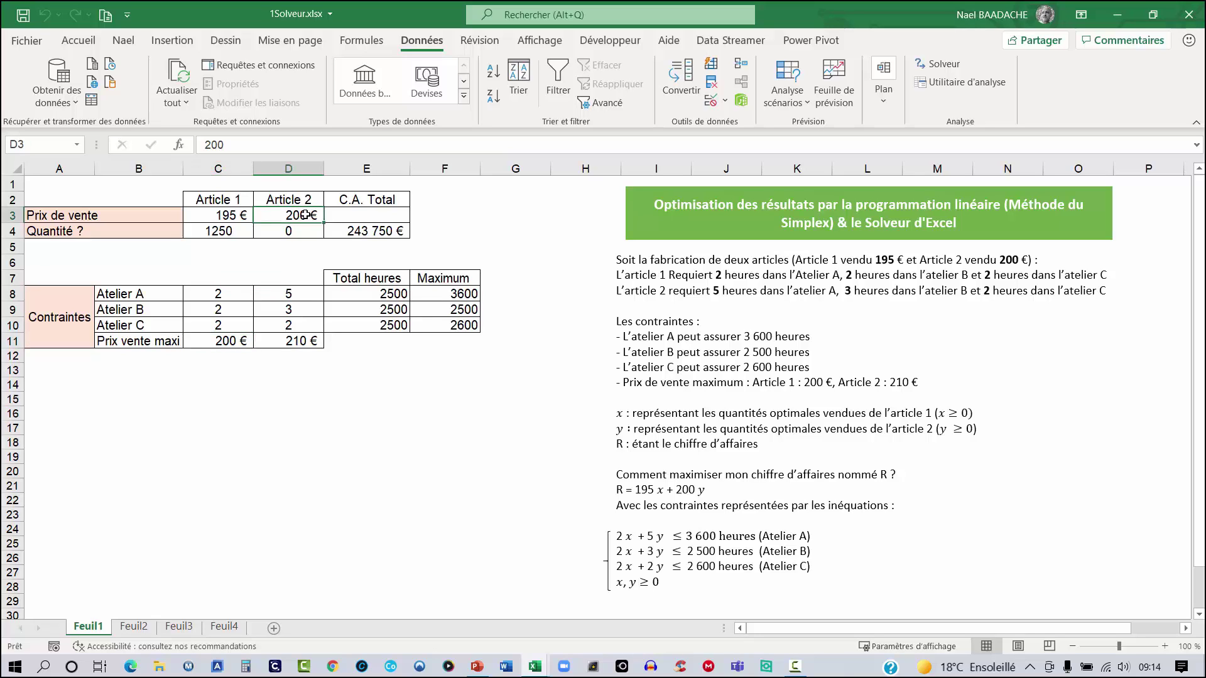
{"action": "left_click", "coordinate": [299, 341]}
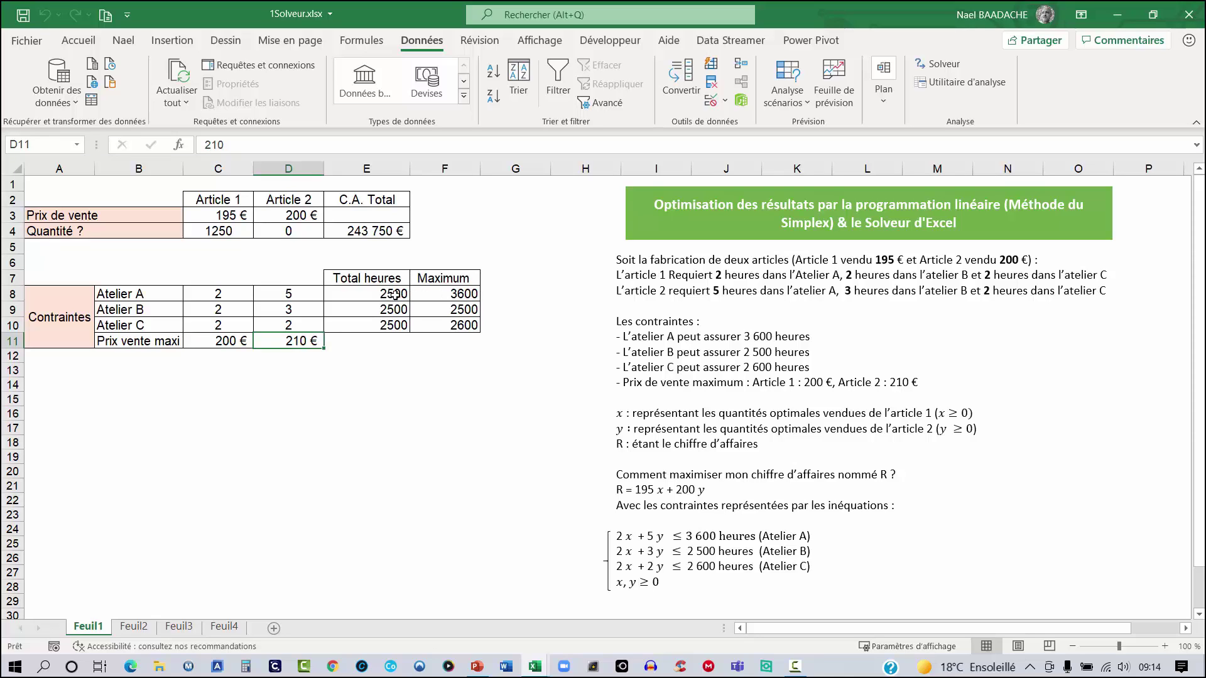
{"action": "left_click_drag", "start_coordinate": [457, 293], "coordinate": [451, 325]}
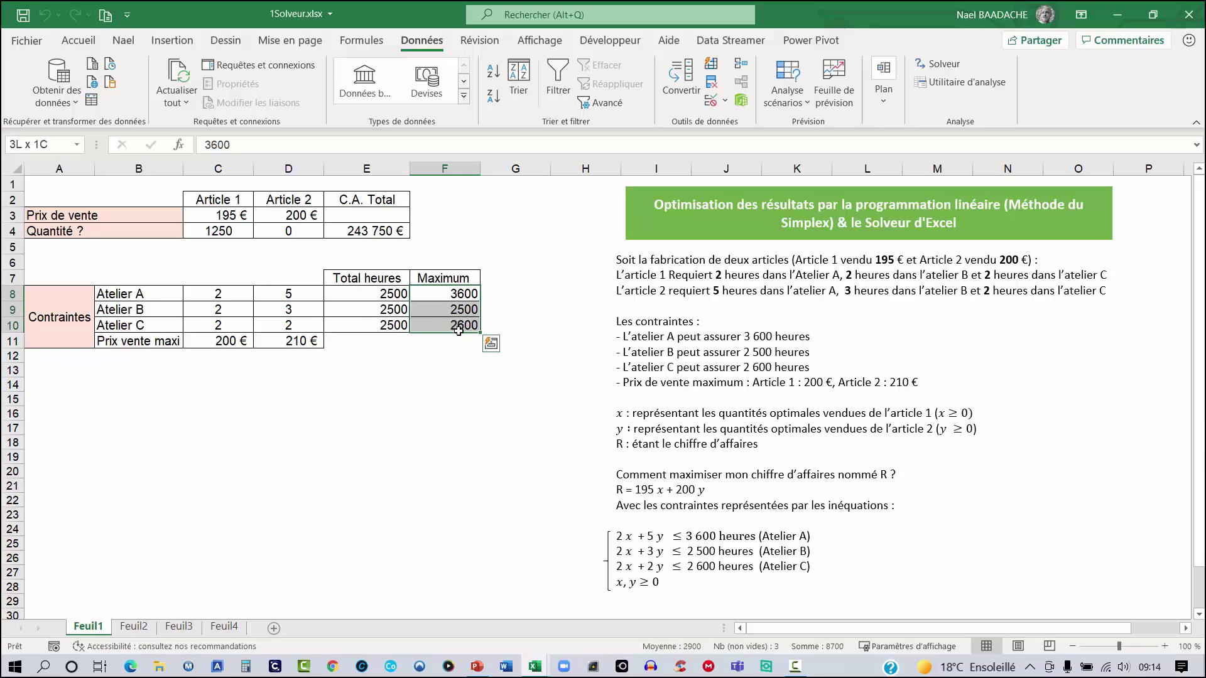
{"action": "left_click", "coordinate": [387, 293]}
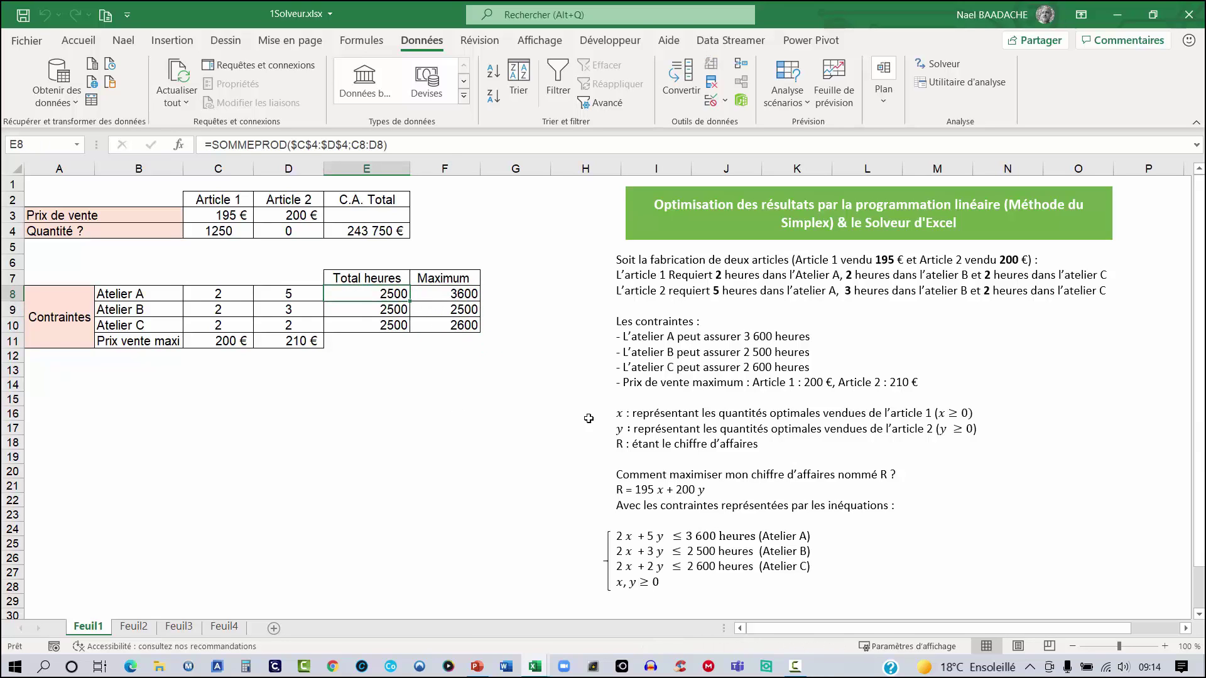
{"action": "left_click", "coordinate": [526, 417]}
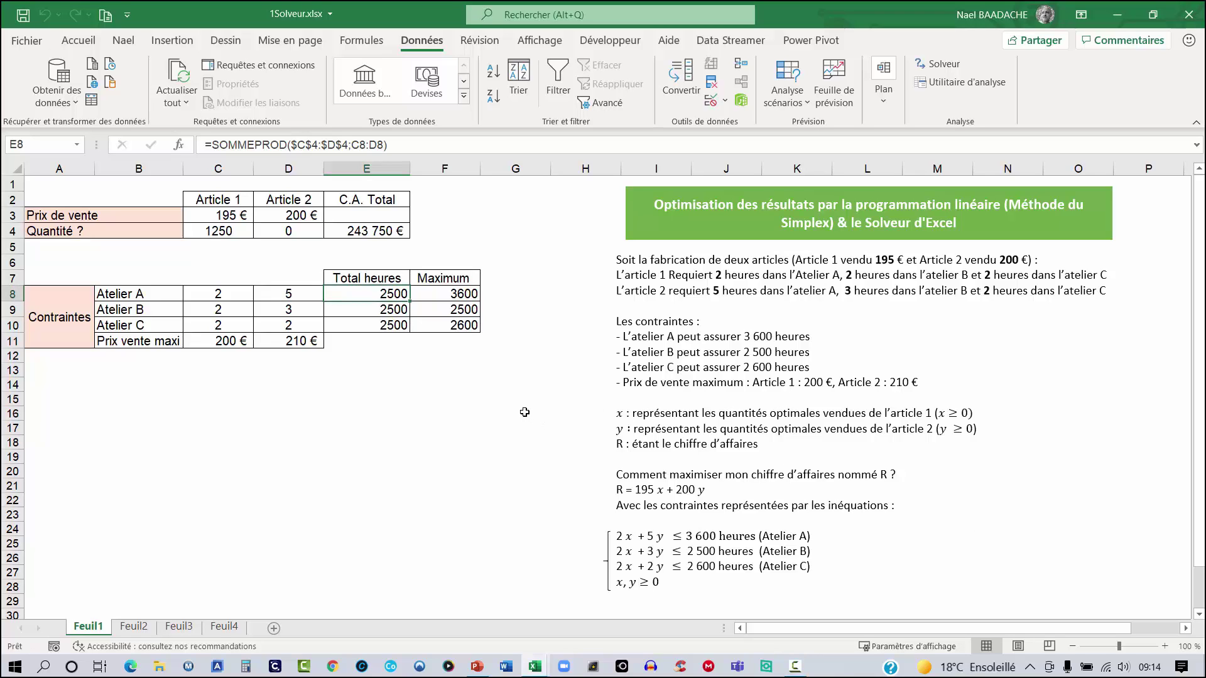